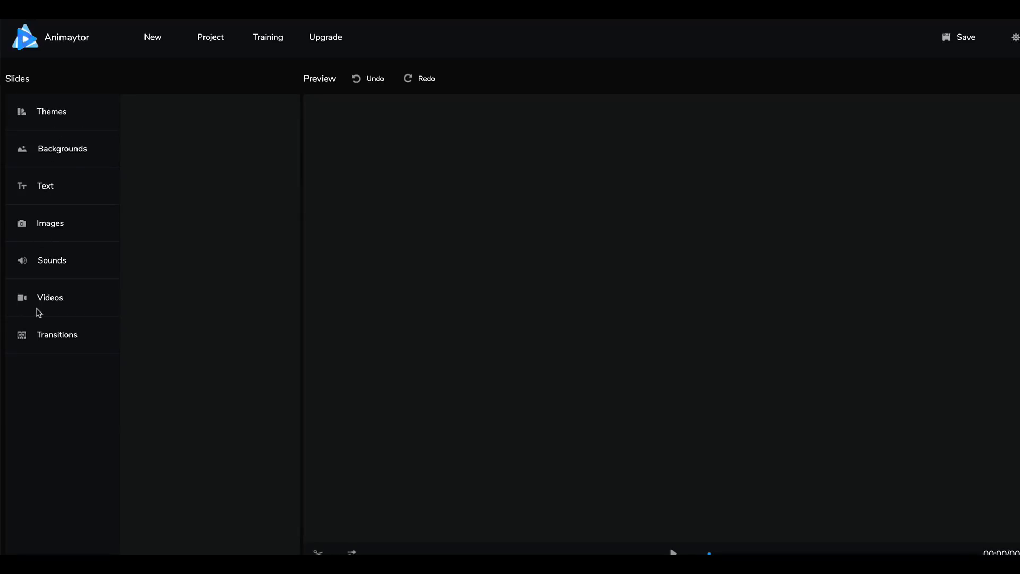
# Start a new project, preview the matte, pastel and shine themes, and choose the sunray theme, looking through its slide variations.
pyautogui.click(152, 38)
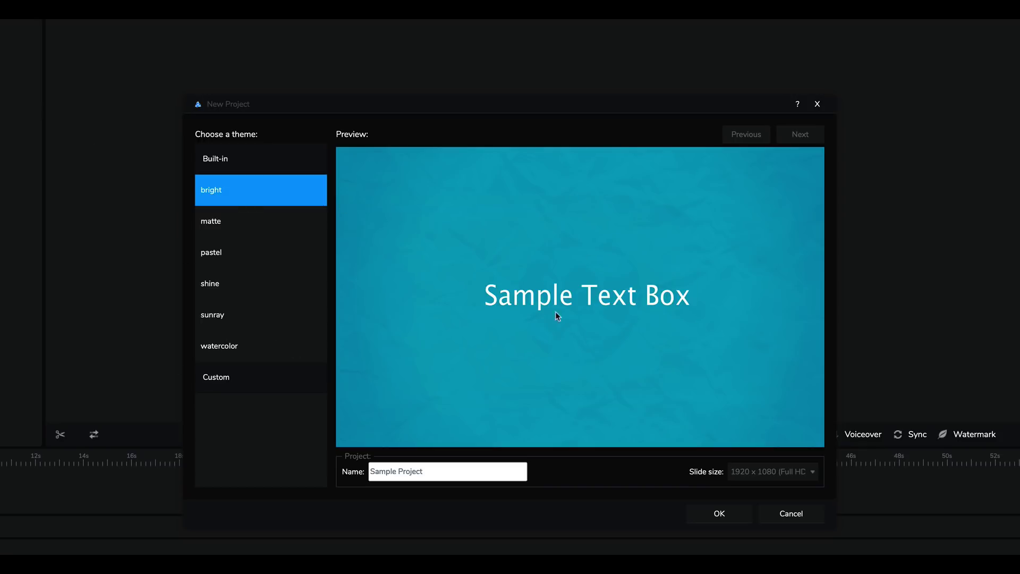
pyautogui.click(215, 227)
pyautogui.click(215, 254)
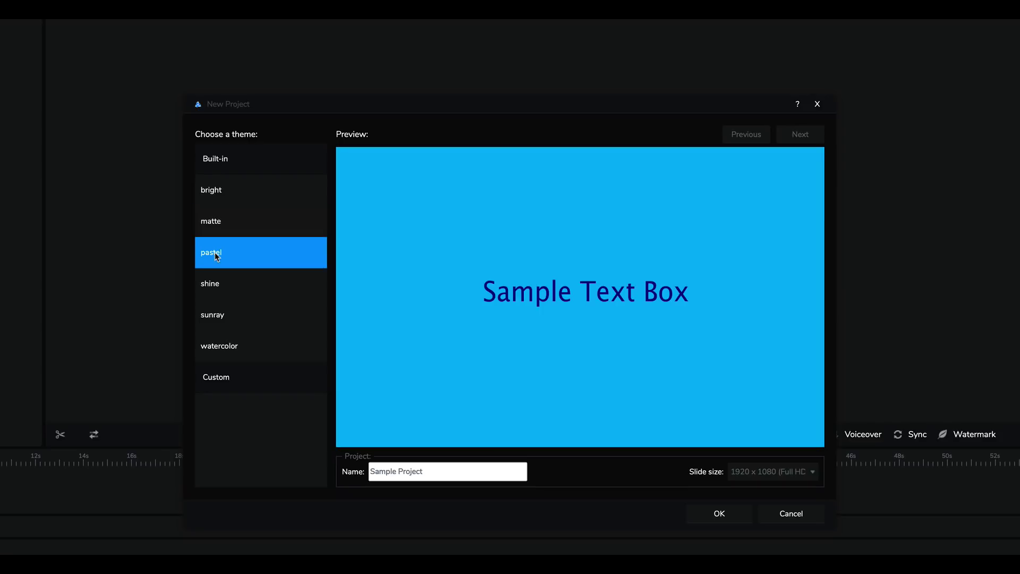
pyautogui.click(212, 286)
pyautogui.click(215, 317)
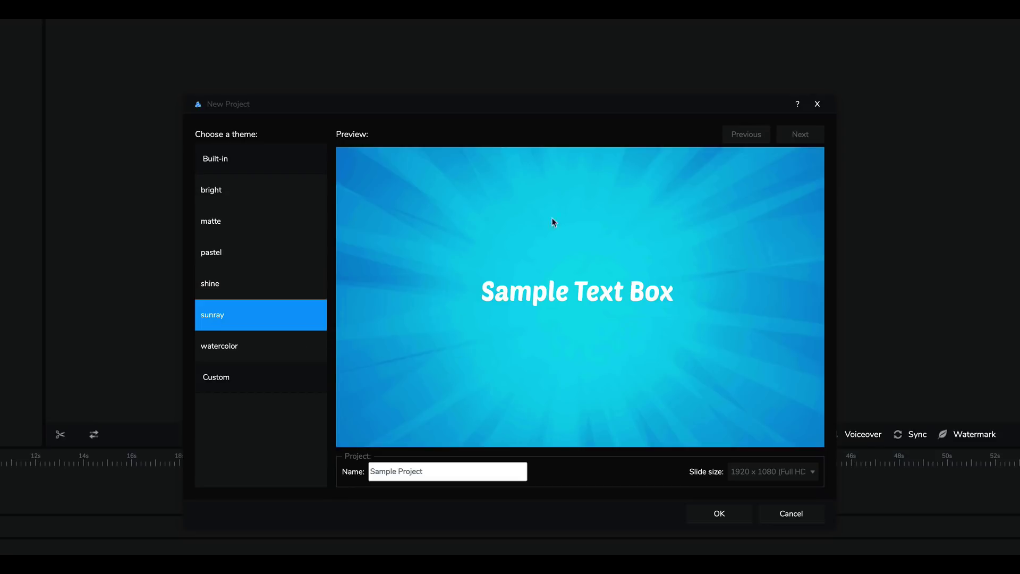
pyautogui.click(543, 300)
pyautogui.click(804, 136)
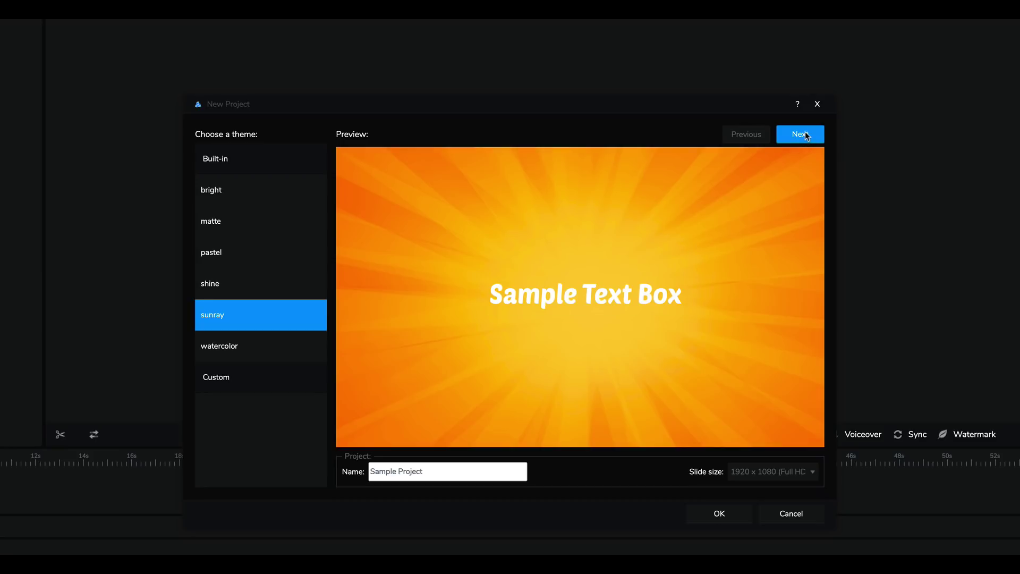
pyautogui.click(805, 133)
pyautogui.click(805, 133)
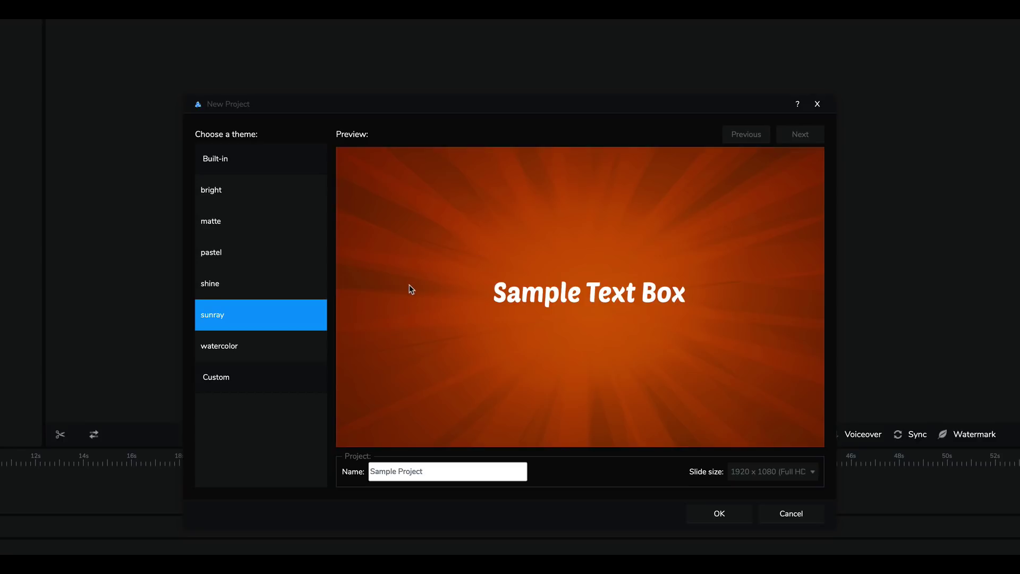
# Name the project FIRST PROJECT and create it.
pyautogui.moveTo(425, 471); pyautogui.dragTo(367, 471)
pyautogui.write('FIRST PROJECT')
pyautogui.click(731, 513)
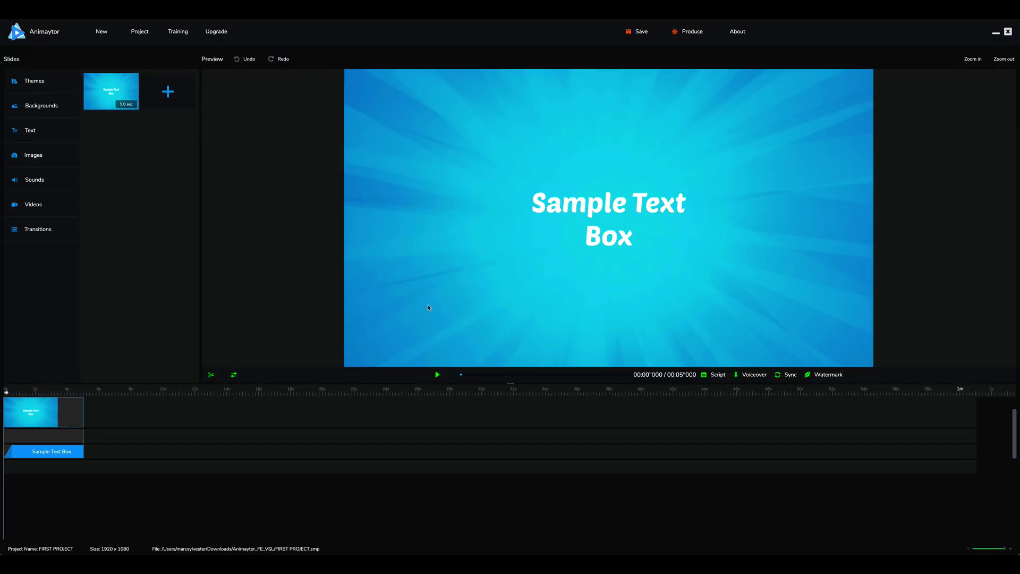
# Add two more slides after the opening slide.
pyautogui.click(506, 157)
pyautogui.click(696, 132)
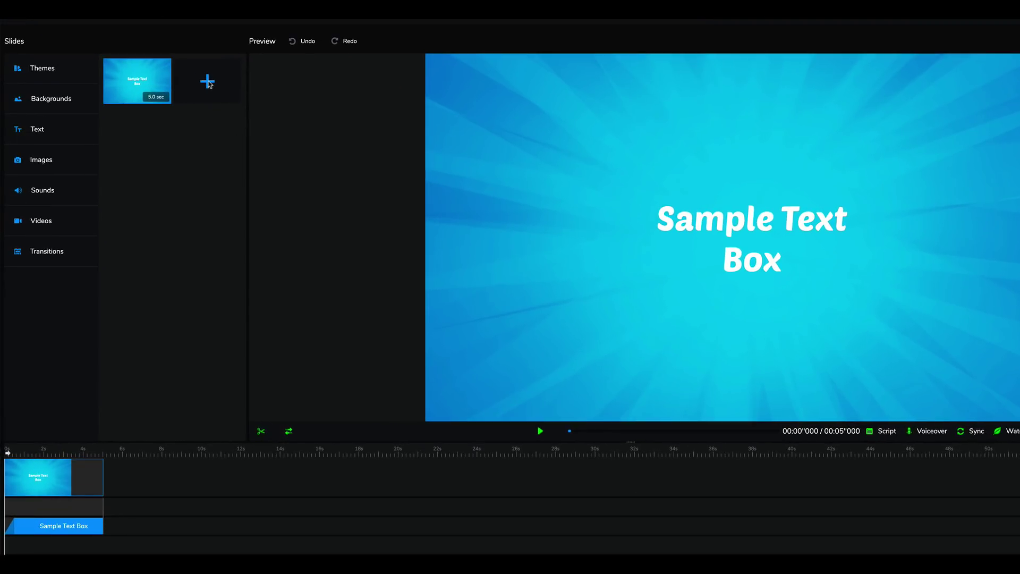
pyautogui.click(207, 82)
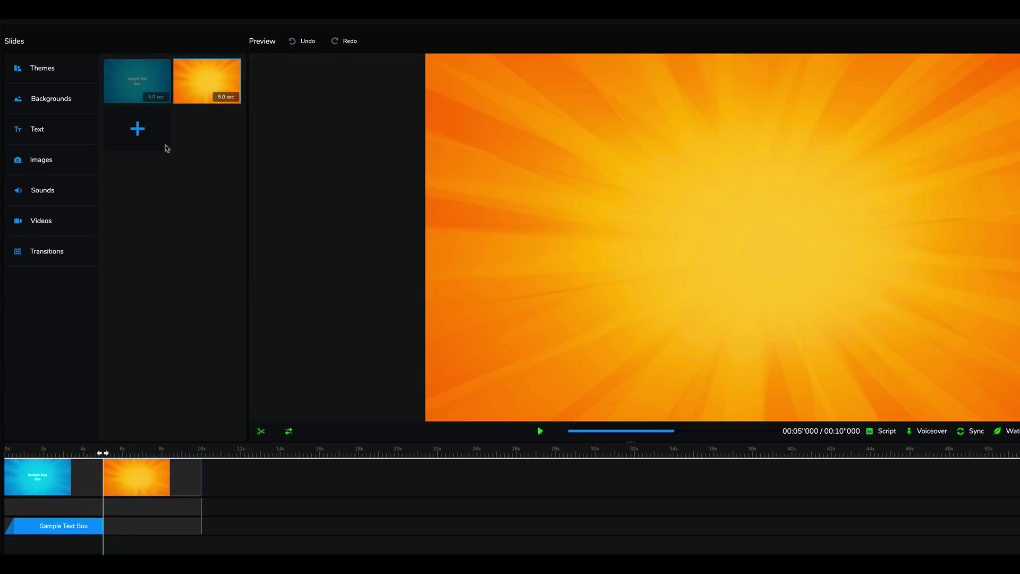
pyautogui.click(138, 129)
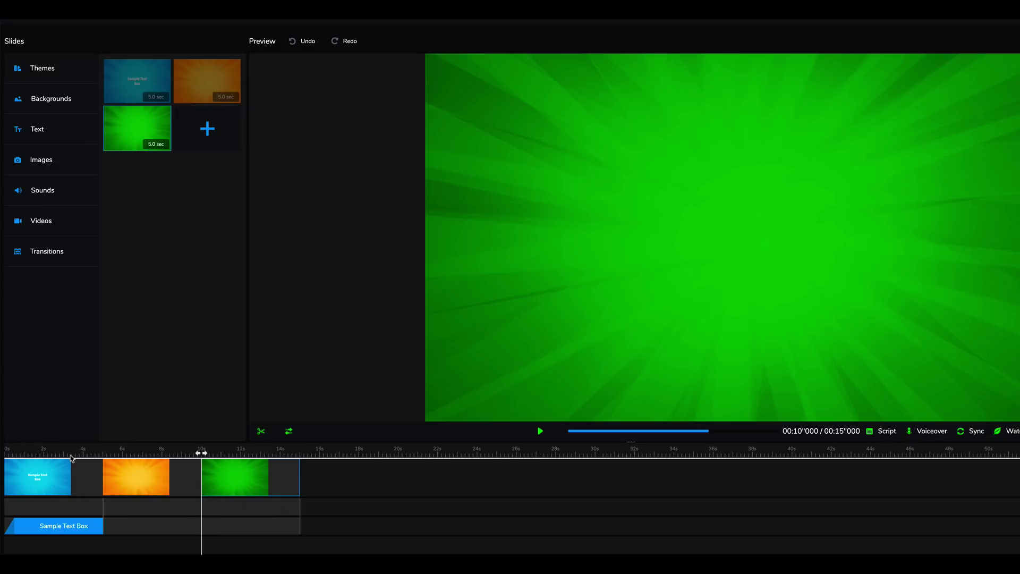
# Replace the sample text on the first slide with "Today is the first day".
pyautogui.moveTo(201, 453); pyautogui.dragTo(46, 452)
pyautogui.click(733, 237)
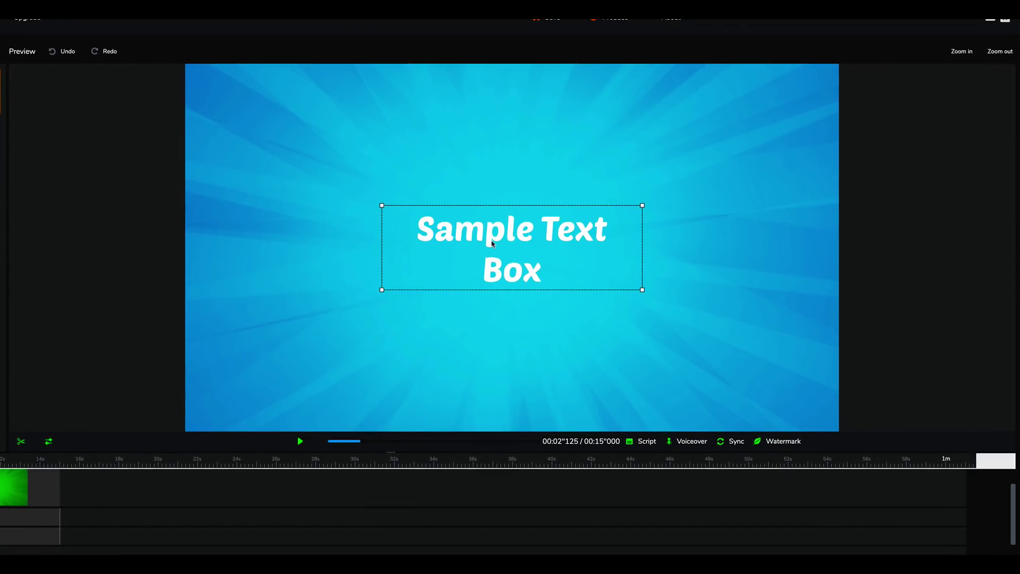
pyautogui.doubleClick(490, 244)
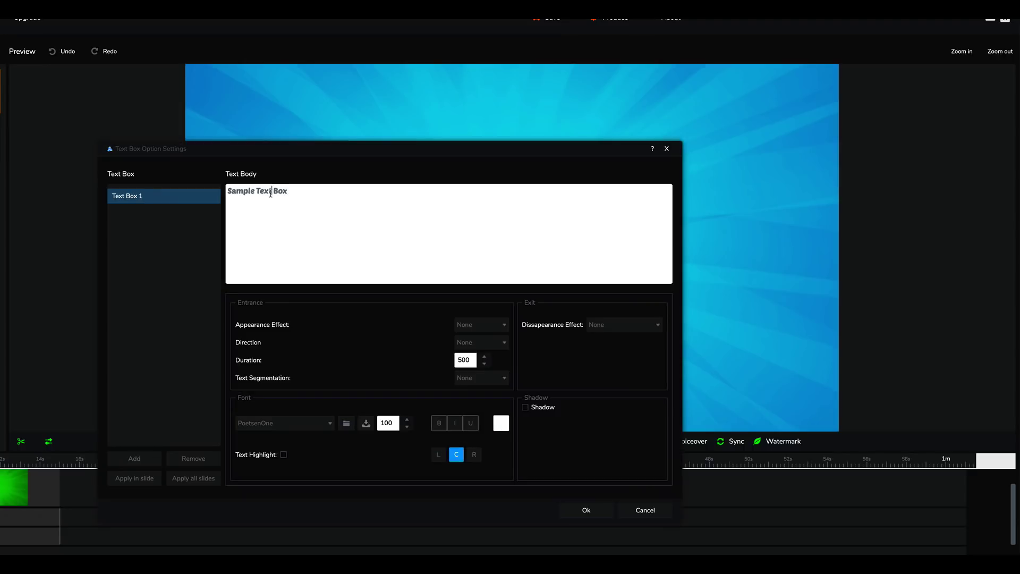
pyautogui.tripleClick(270, 193)
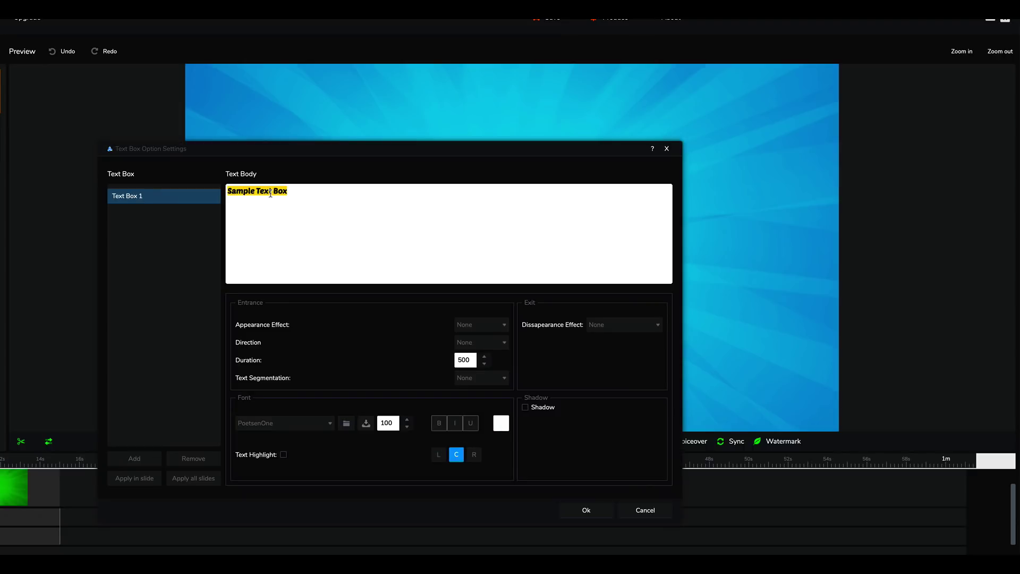
pyautogui.write('Today is the first t')
pyautogui.press('BackSpace')
pyautogui.write('day')
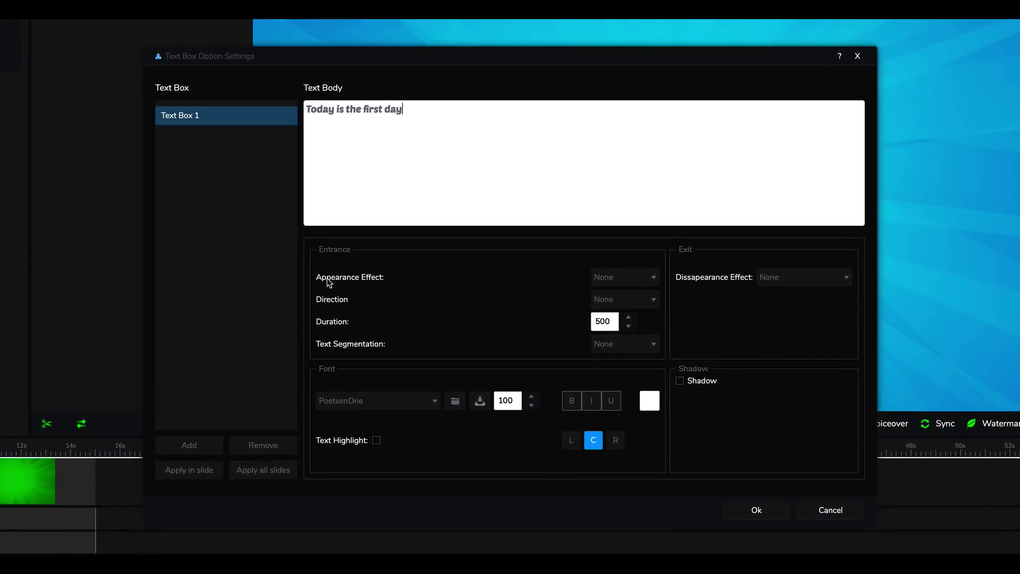
# Give the text box a Rotate in appearance effect and a Fly out disappearance effect, and apply the settings.
pyautogui.click(629, 277)
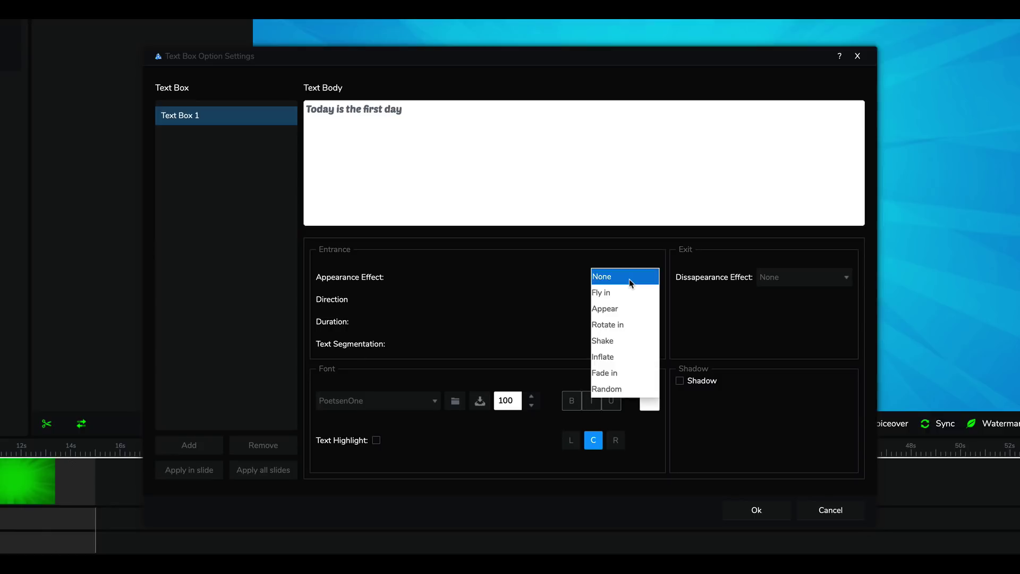
pyautogui.click(611, 330)
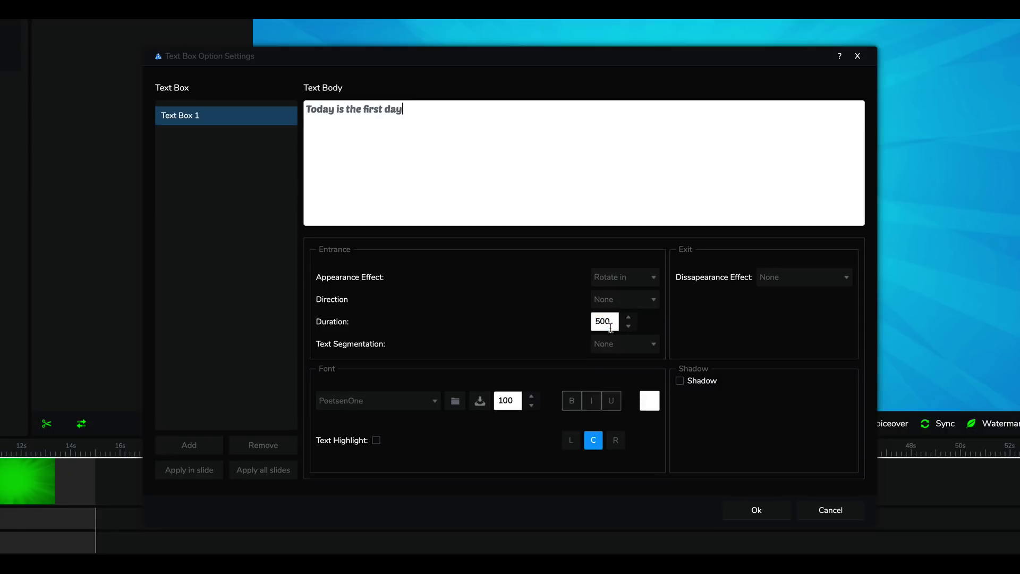
pyautogui.click(779, 279)
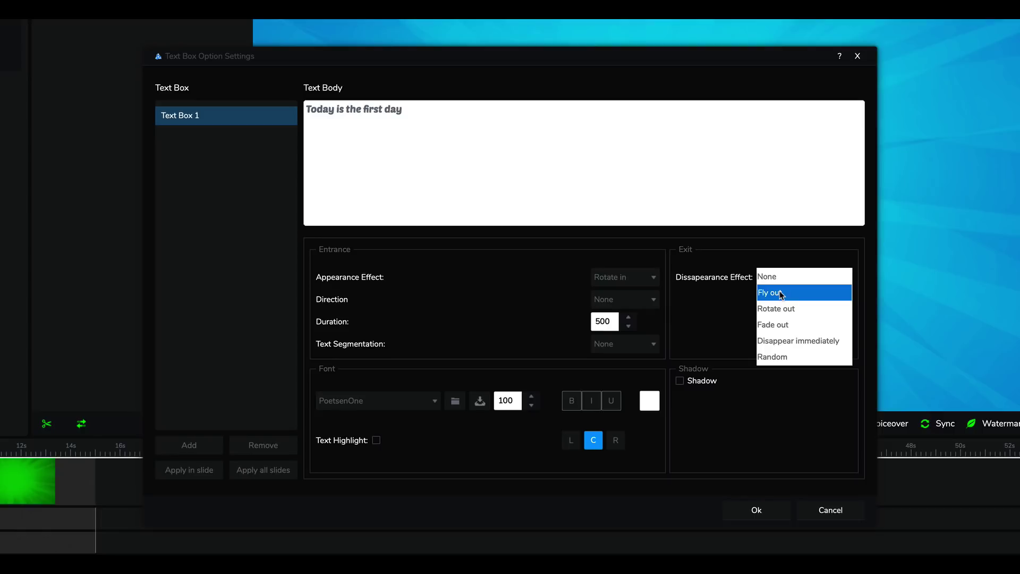
pyautogui.click(780, 292)
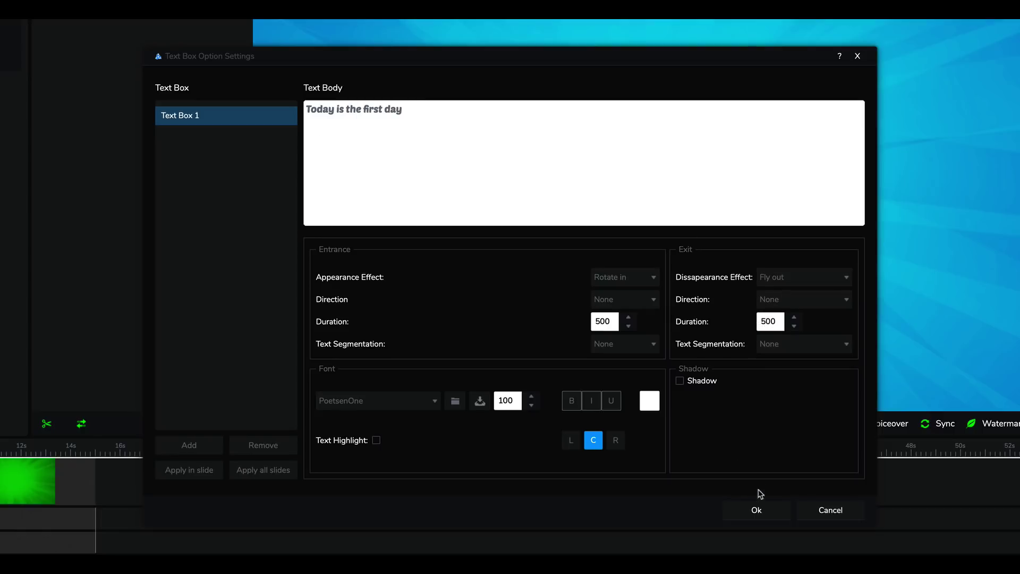
pyautogui.click(757, 506)
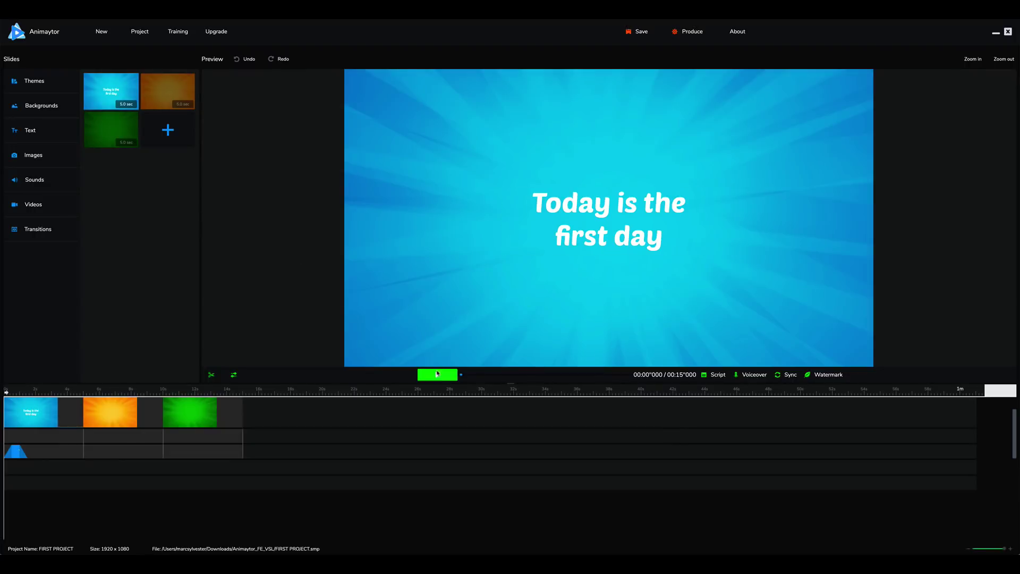
# Play the first slide, shift its text clip to start at about 1 s, and extend the clip's end to about 4.5 s.
pyautogui.click(437, 376)
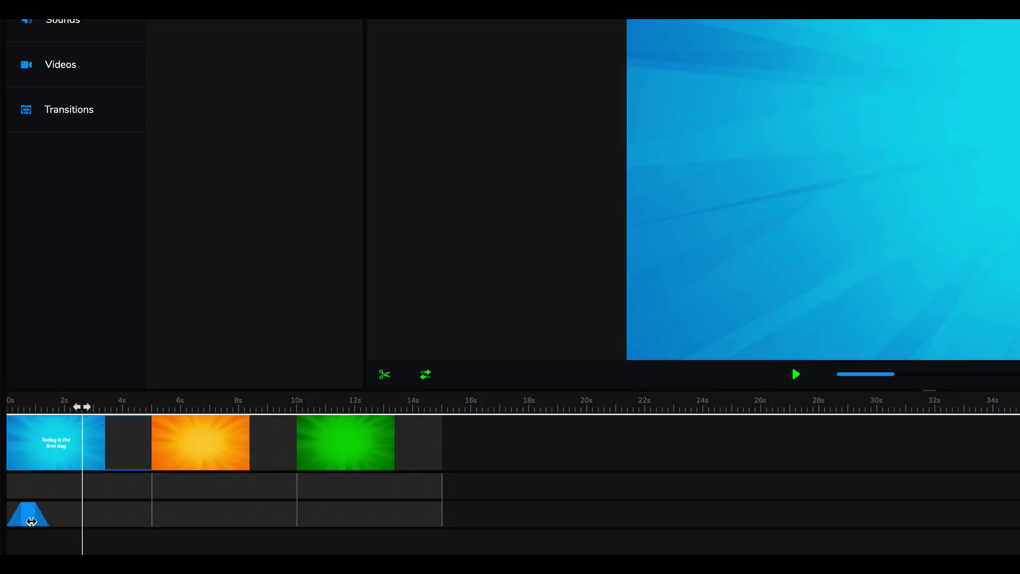
pyautogui.moveTo(30, 518); pyautogui.dragTo(57, 519)
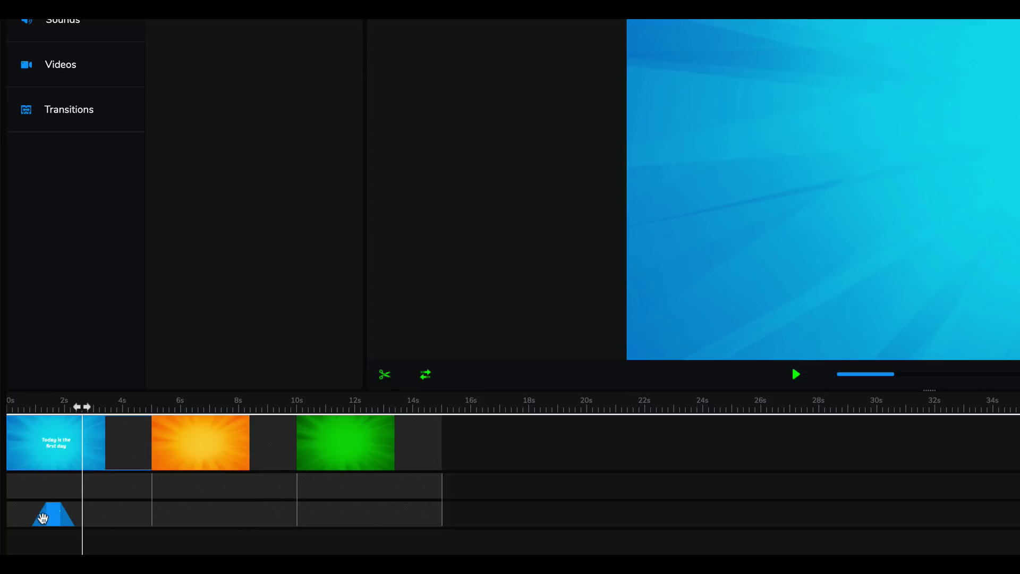
pyautogui.moveTo(72, 519); pyautogui.dragTo(135, 522)
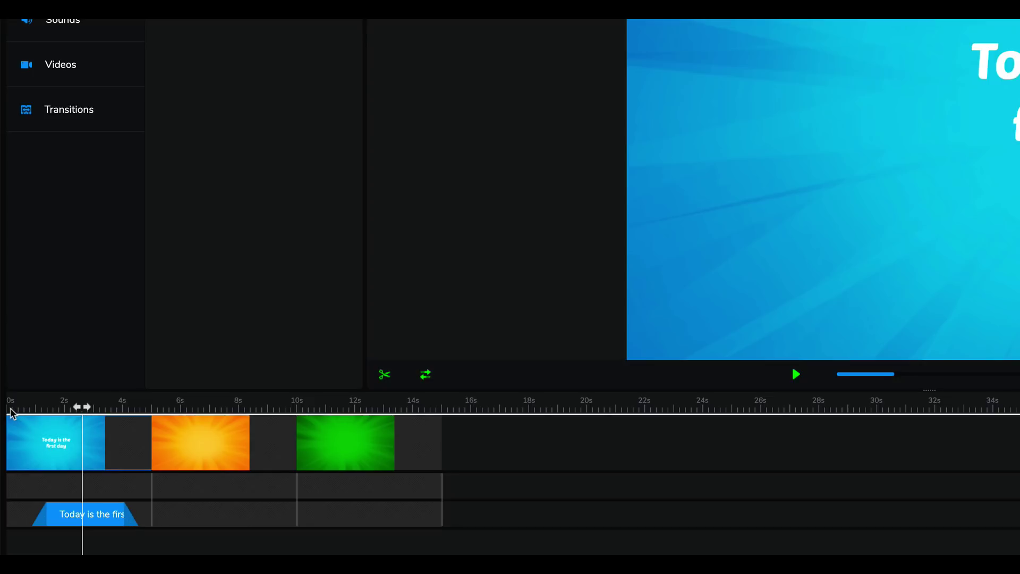
# Play the video from the beginning through the first slide to check the text timing.
pyautogui.moveTo(81, 407); pyautogui.dragTo(8, 407)
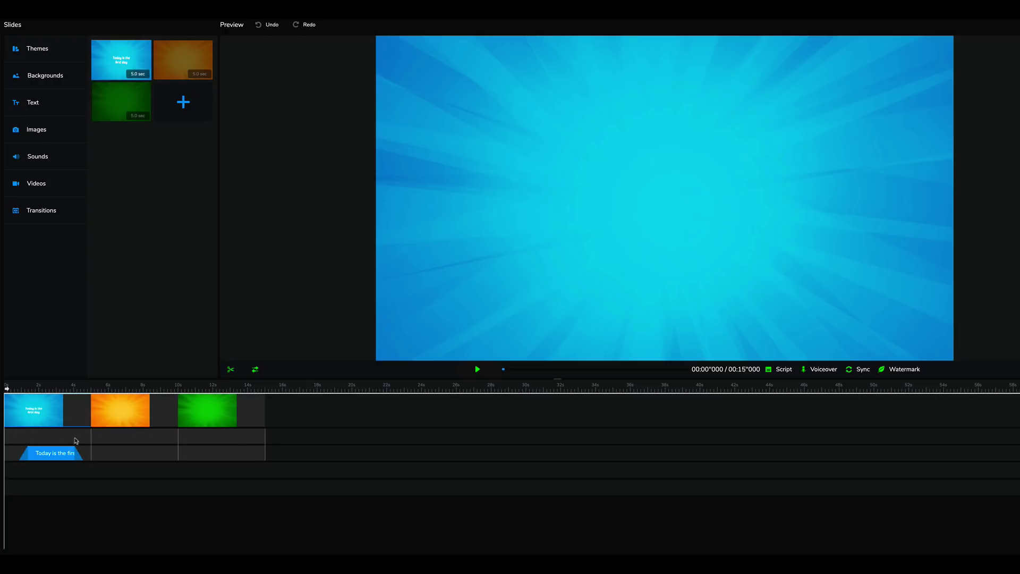
pyautogui.click(476, 370)
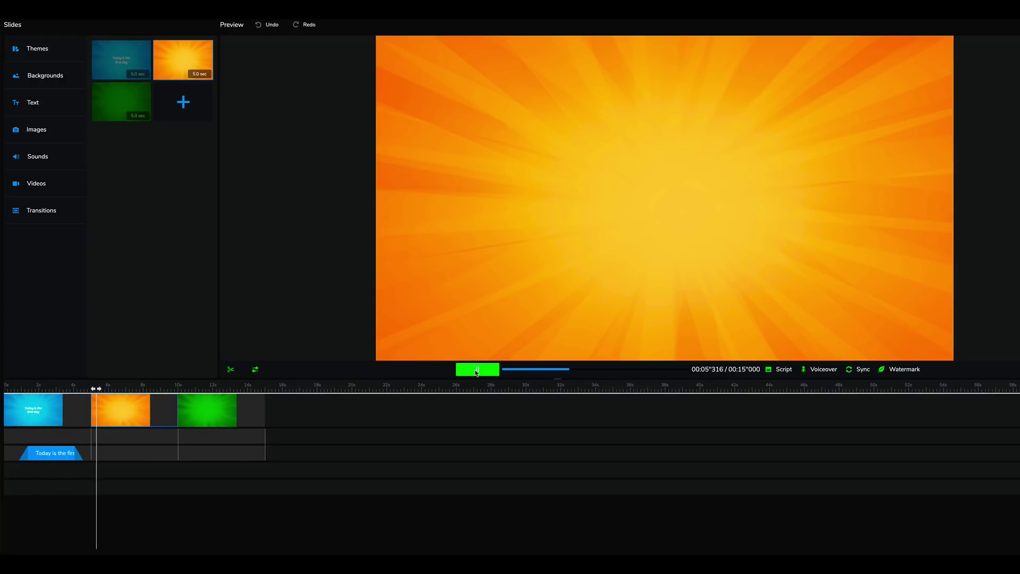
pyautogui.click(477, 372)
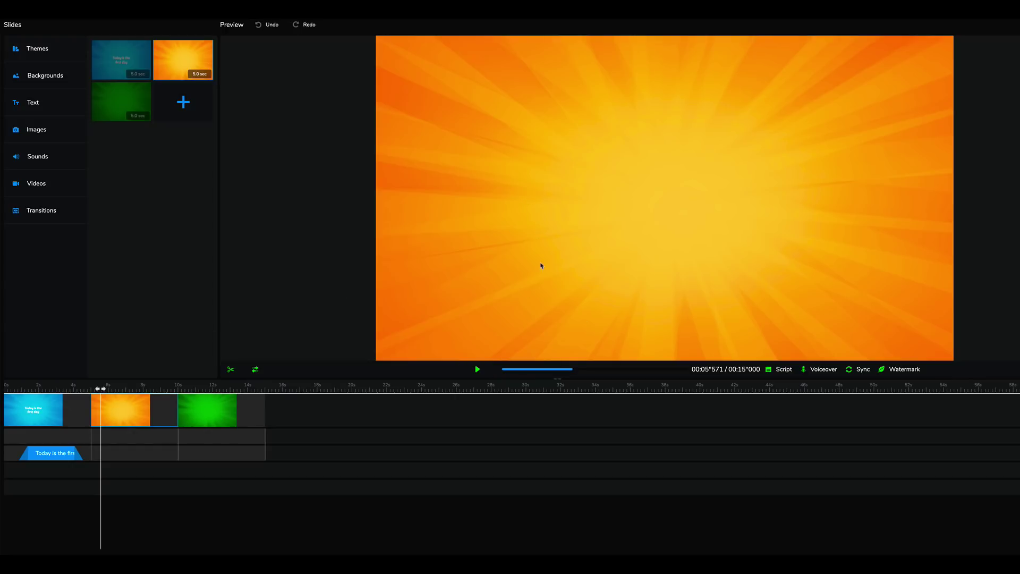
# Add a Move Left transition to the second, orange slide.
pyautogui.click(126, 407)
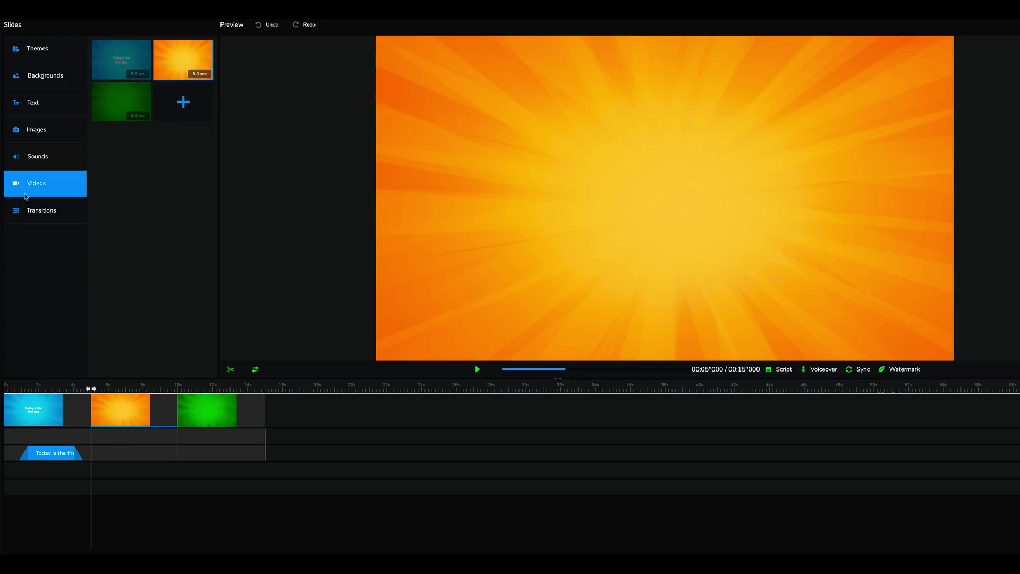
pyautogui.click(33, 211)
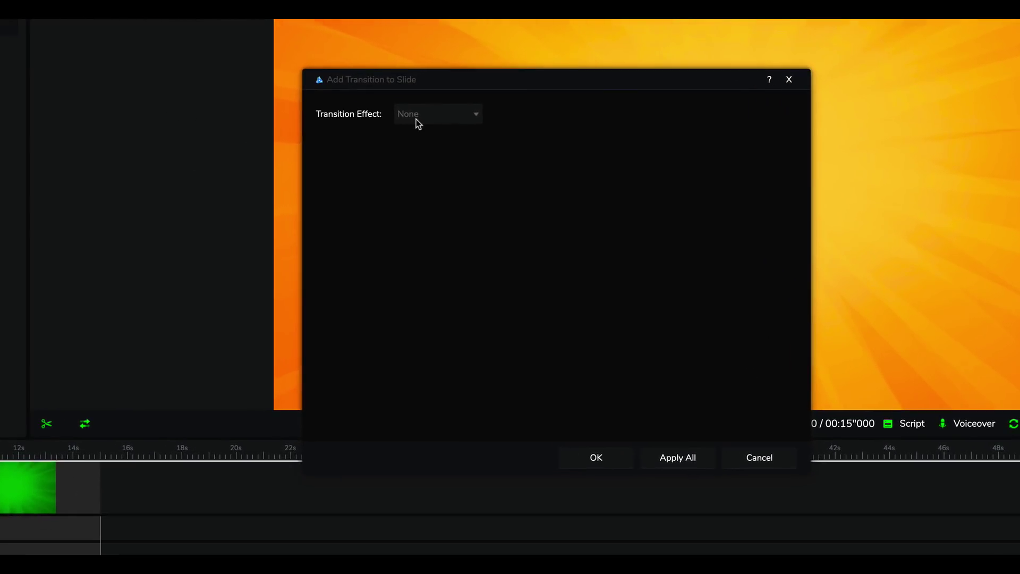
pyautogui.click(466, 172)
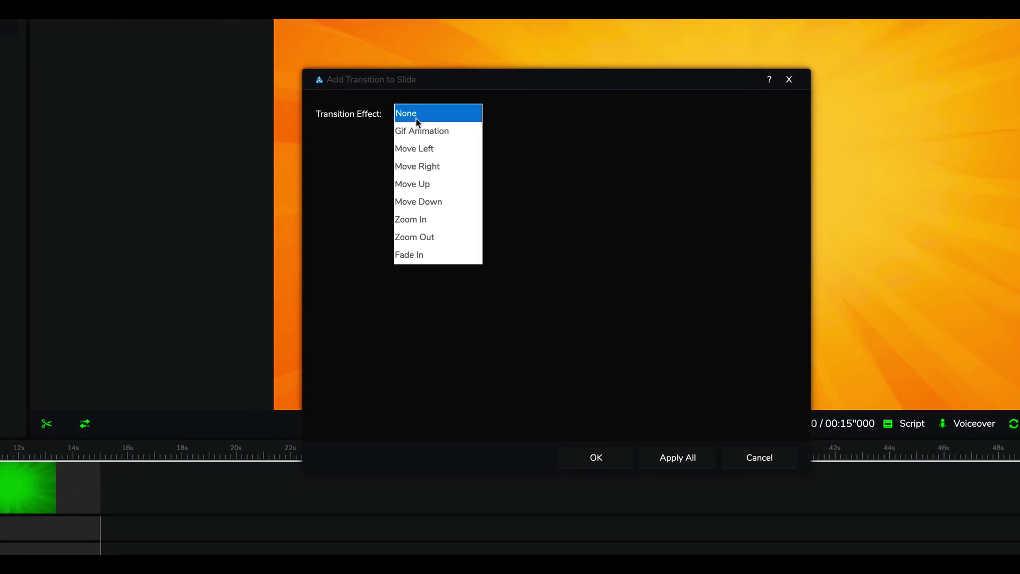
pyautogui.click(422, 148)
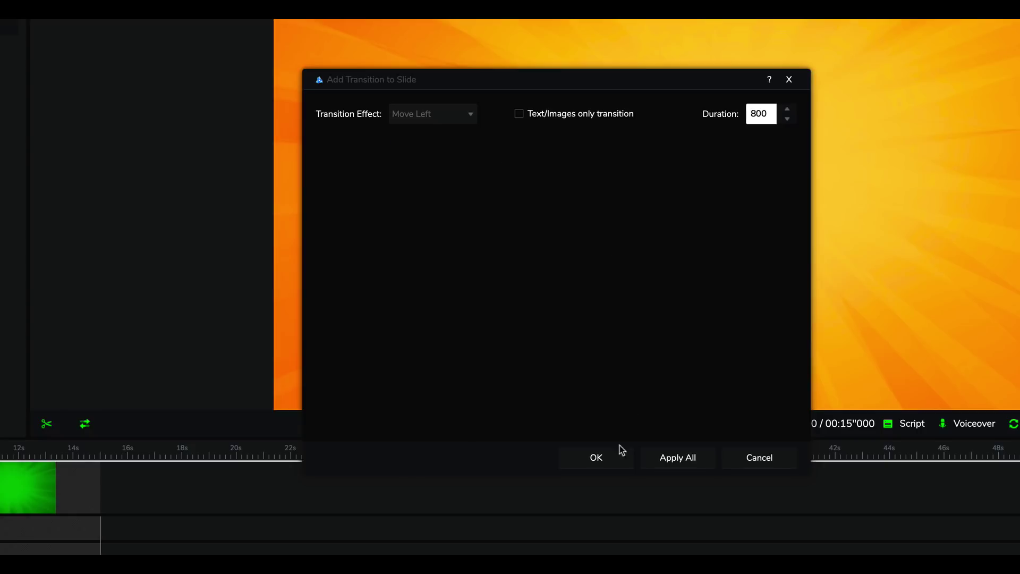
pyautogui.click(611, 459)
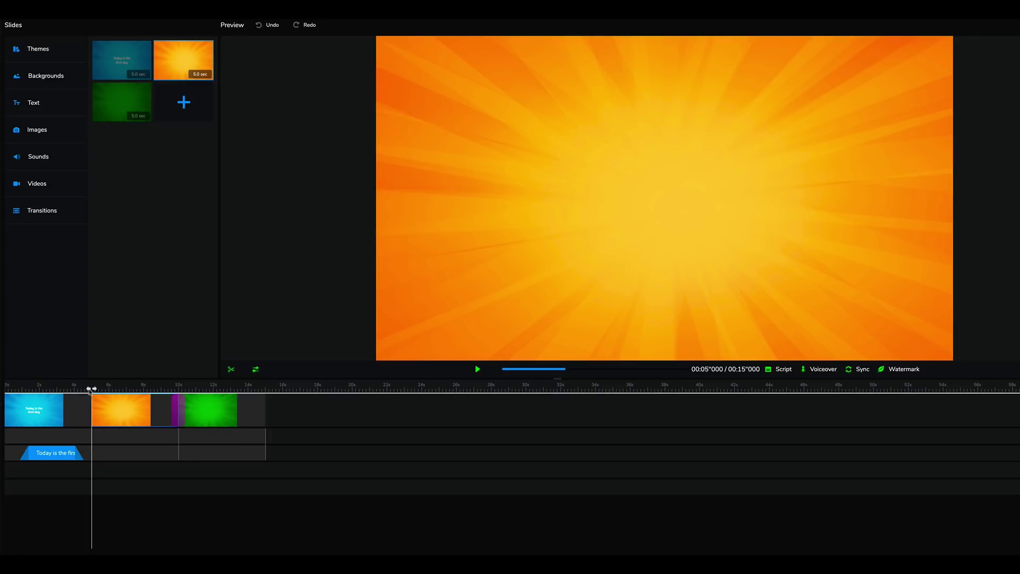
# Play the change from the blue to the orange slide, and the transition from the orange to the green slide.
pyautogui.moveTo(90, 389); pyautogui.dragTo(69, 389)
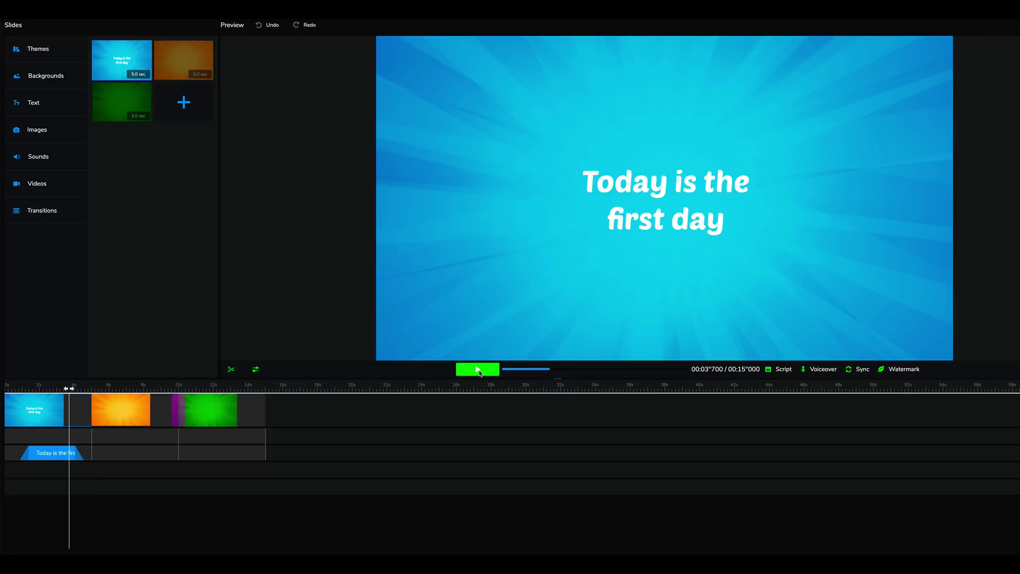
pyautogui.click(478, 370)
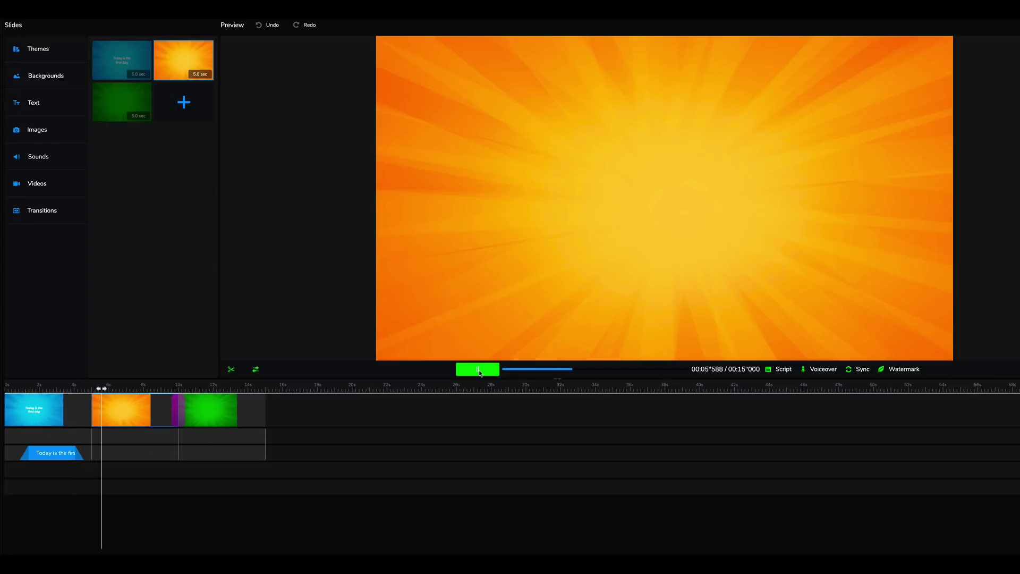
pyautogui.click(479, 371)
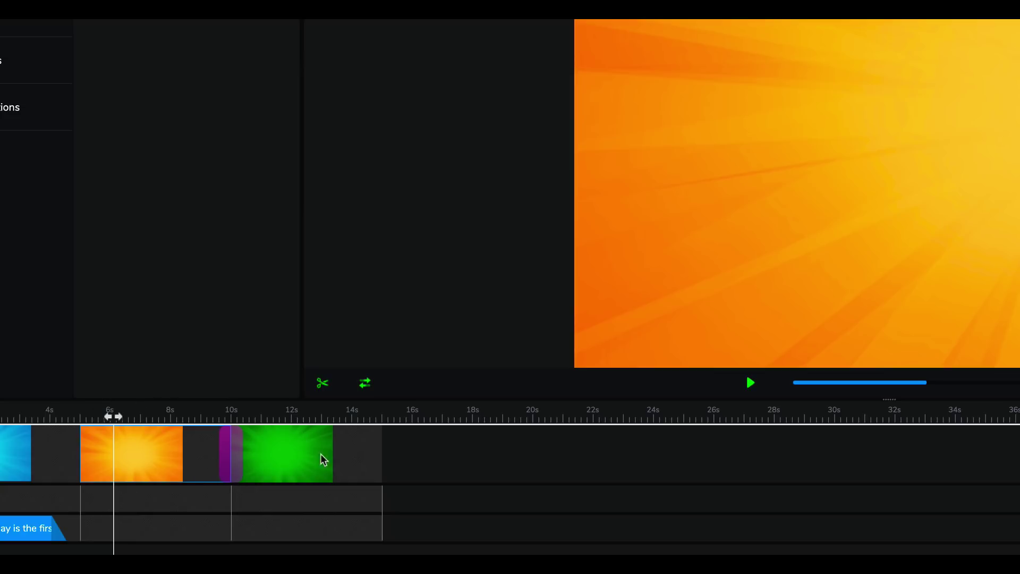
pyautogui.moveTo(122, 417); pyautogui.dragTo(199, 418)
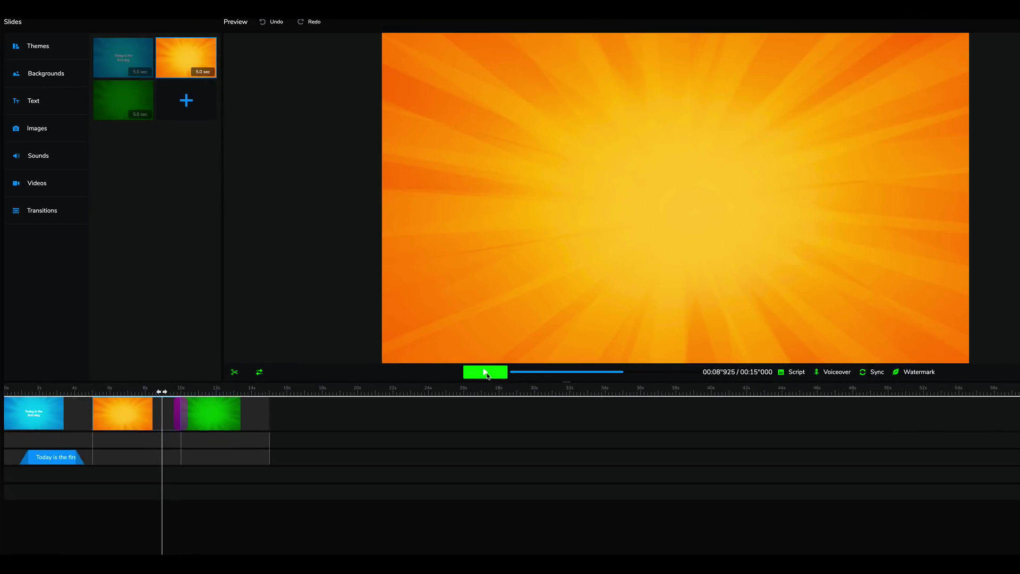
pyautogui.click(485, 372)
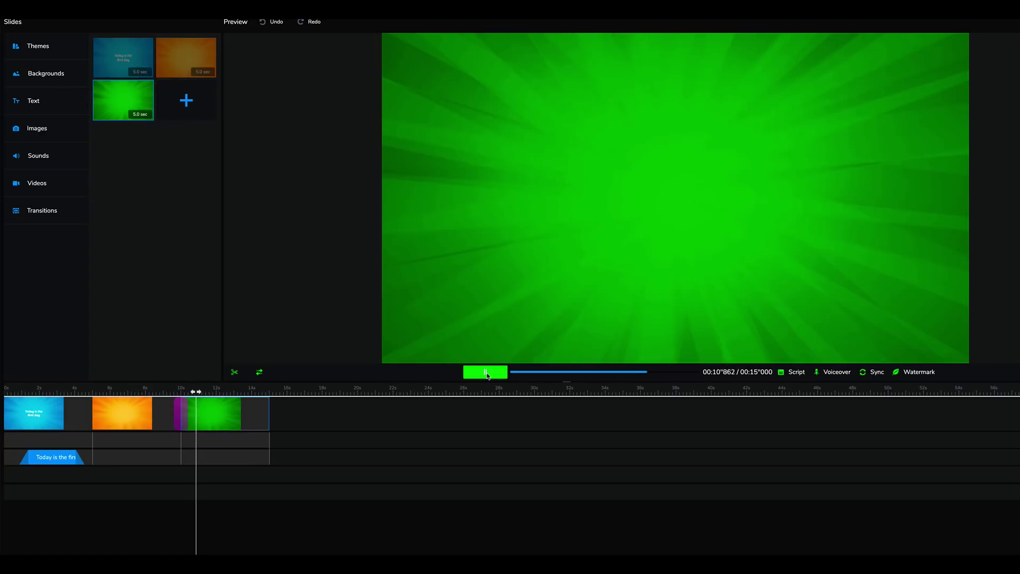
pyautogui.click(485, 372)
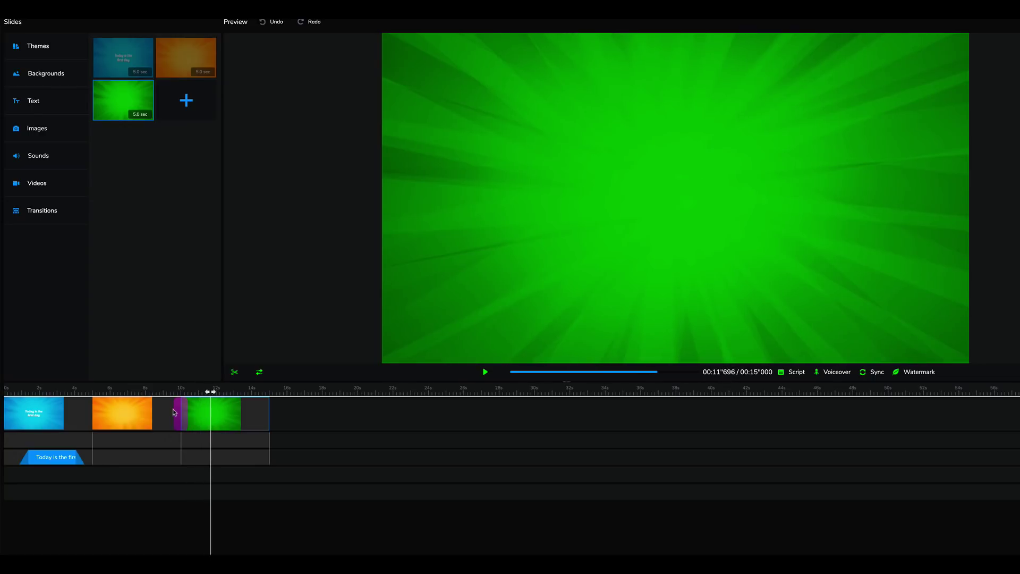
# Add a Gif Animation transition to the first, blue slide, using OTO Motion Transition 055.gif.
pyautogui.click(75, 410)
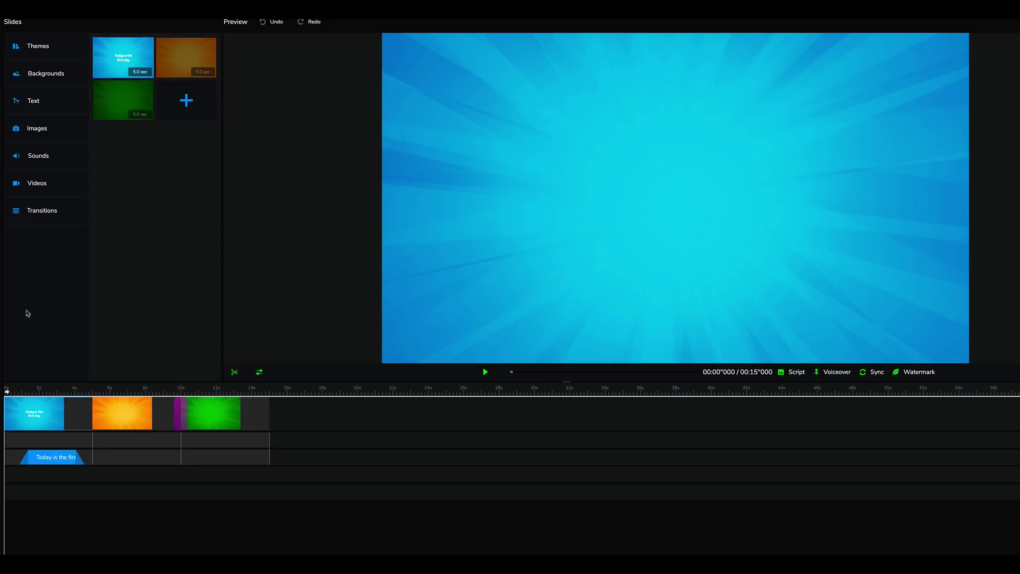
pyautogui.click(40, 209)
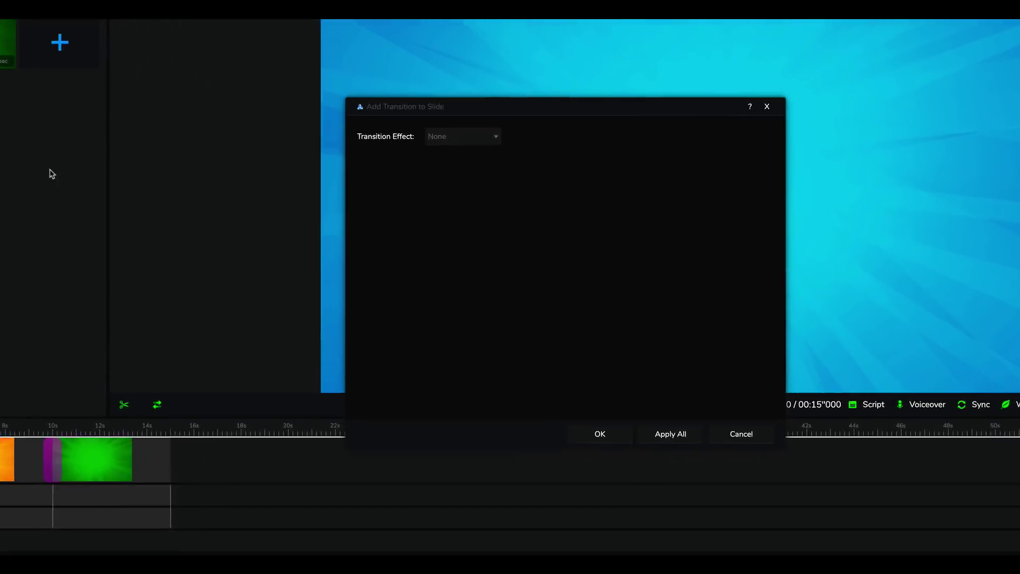
pyautogui.click(432, 120)
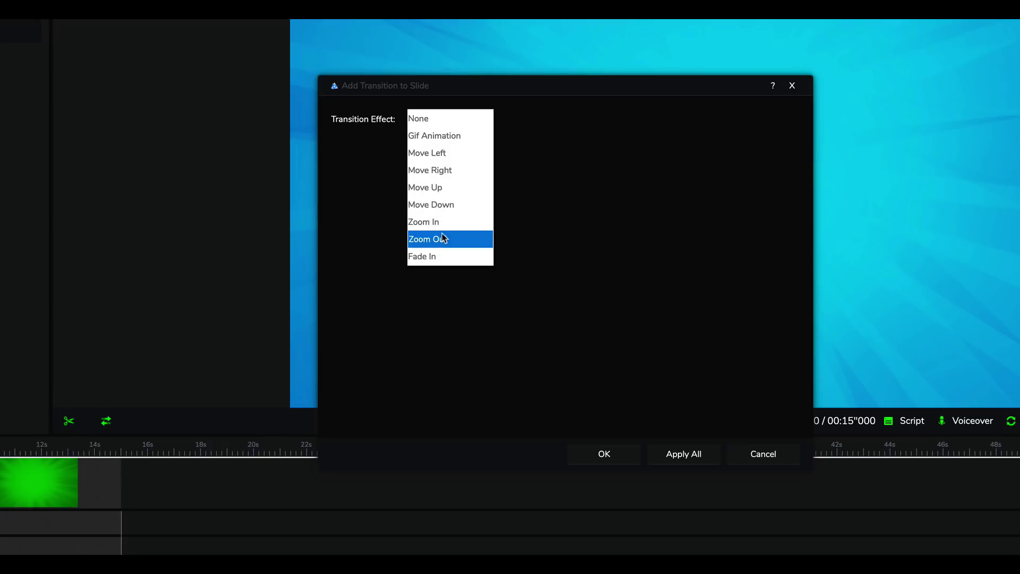
pyautogui.click(440, 140)
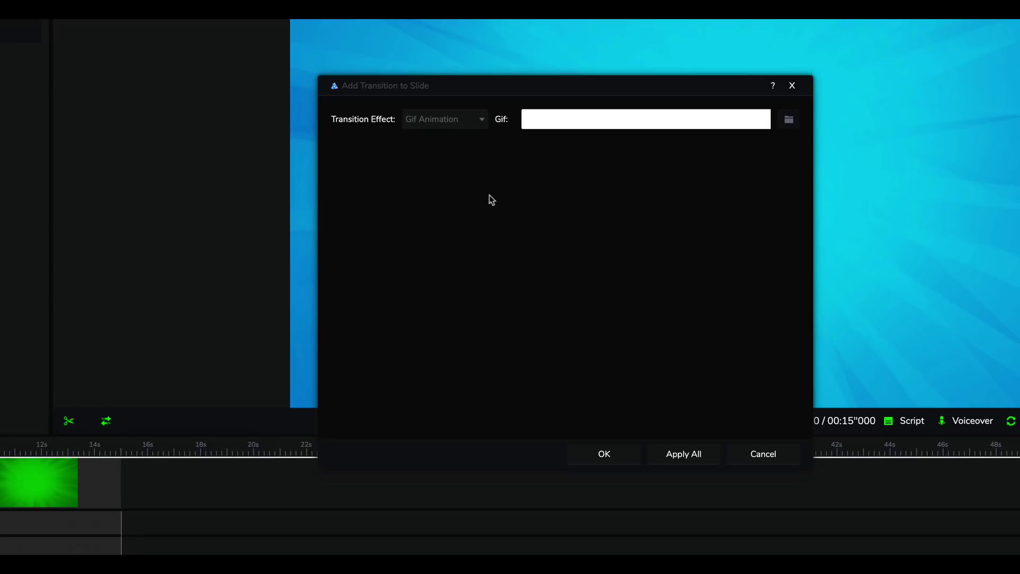
pyautogui.click(789, 120)
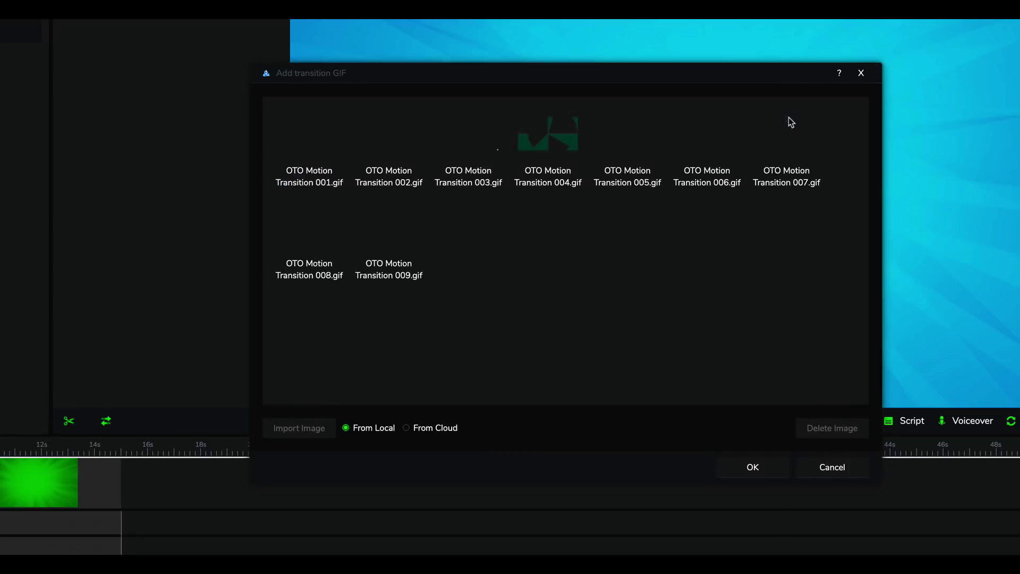
pyautogui.moveTo(866, 147); pyautogui.dragTo(866, 224)
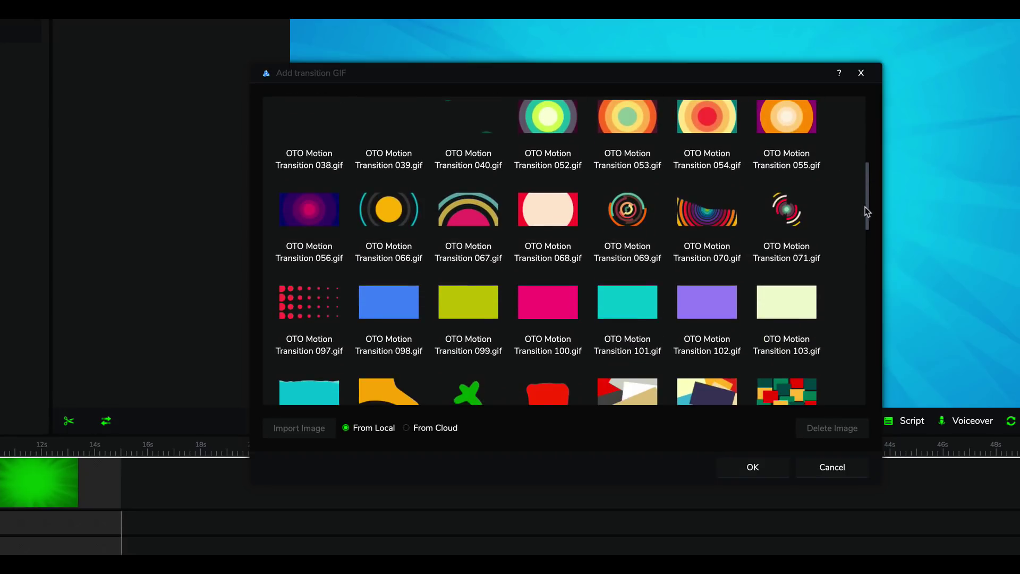
pyautogui.click(773, 142)
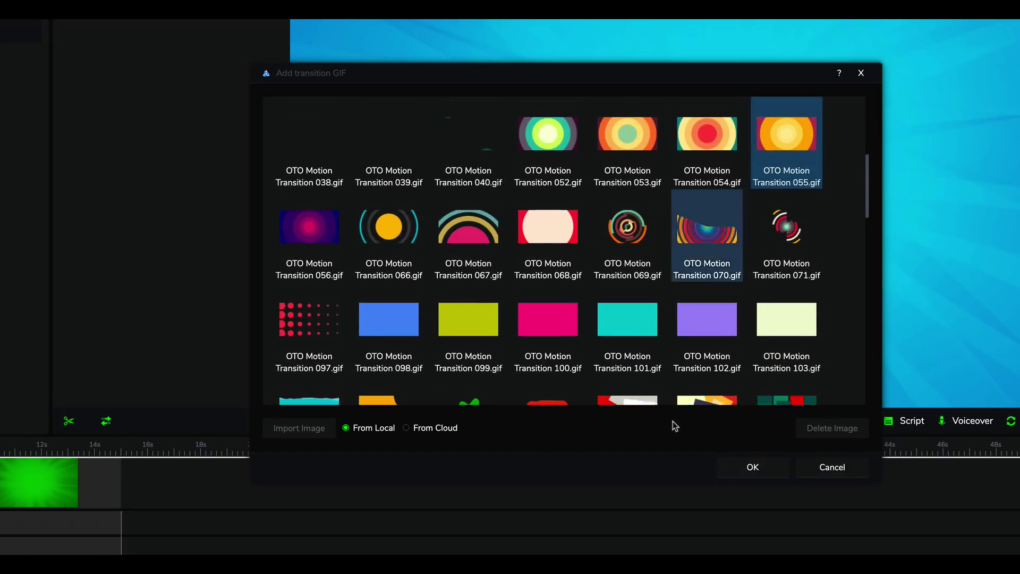
pyautogui.click(756, 467)
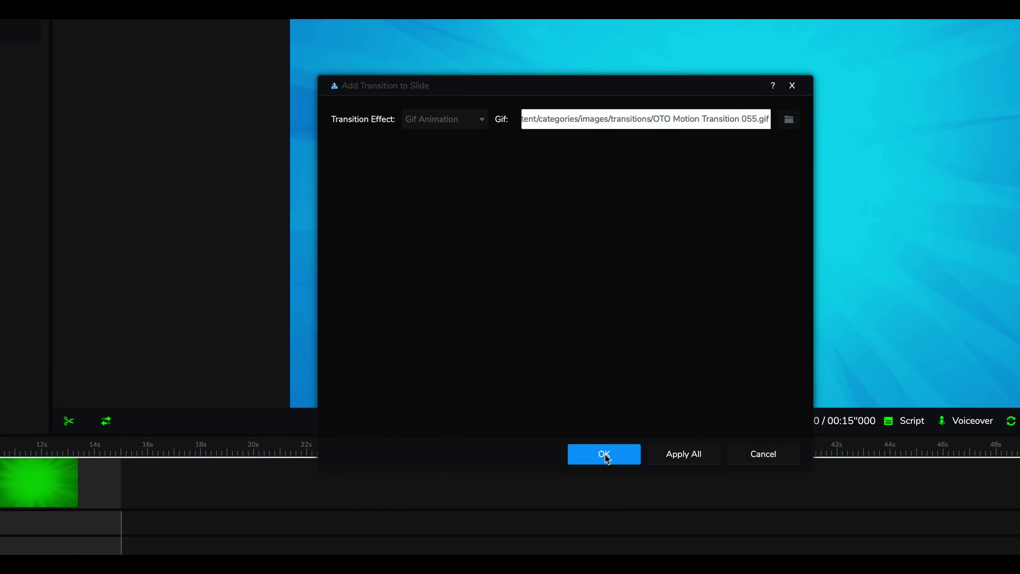
pyautogui.click(605, 454)
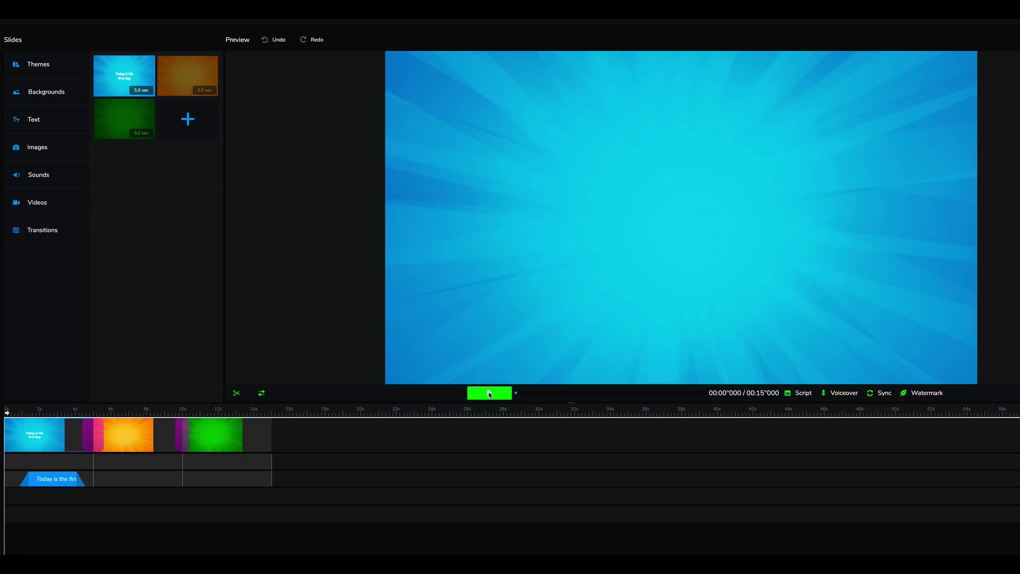
# Play the video from the beginning into the green slide to check both transitions.
pyautogui.click(489, 393)
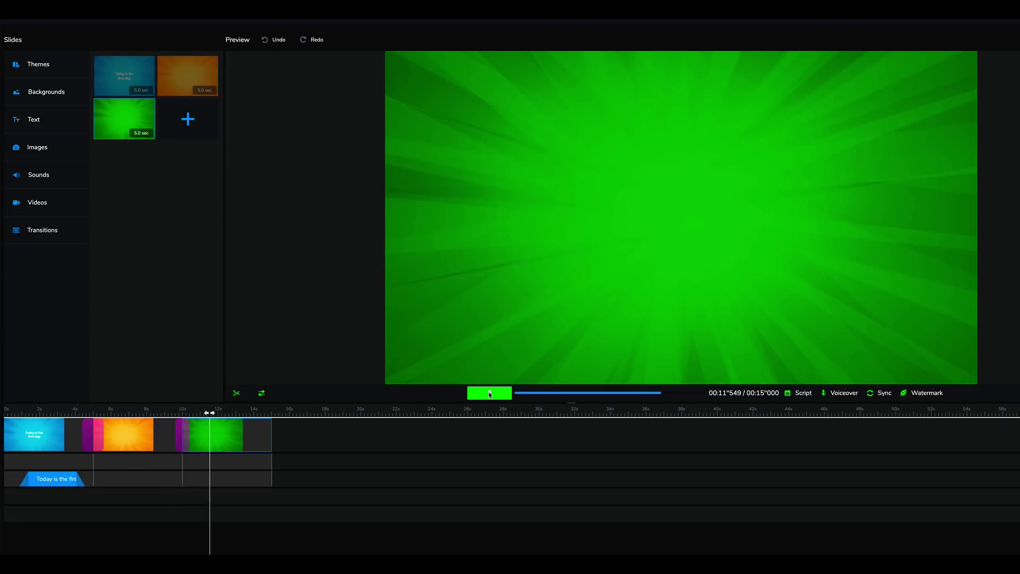
pyautogui.click(489, 394)
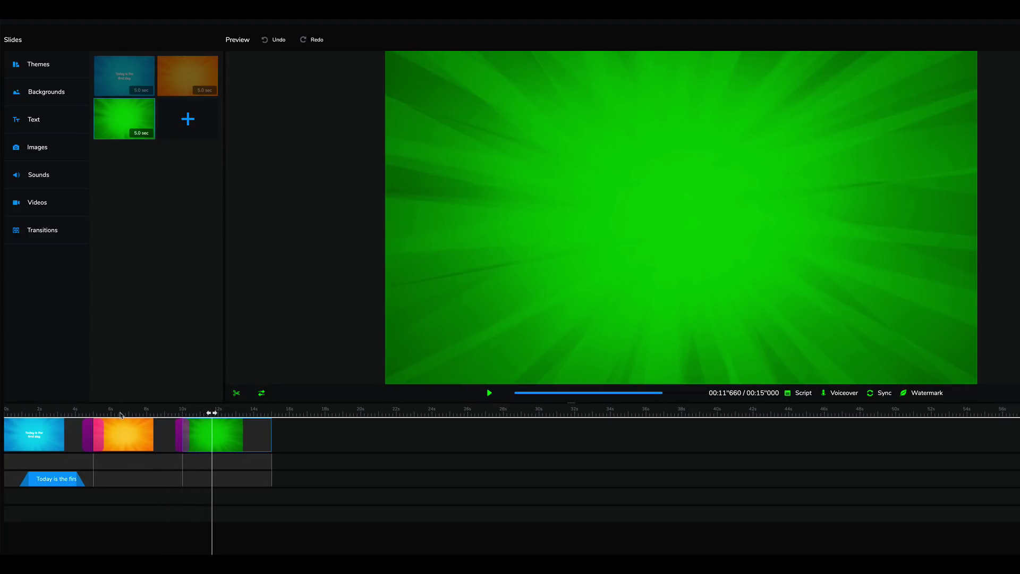
# Add the text "Of the rest of your life" to the orange slide with an Inflate entrance effect and font size 300.
pyautogui.moveTo(213, 414); pyautogui.dragTo(123, 417)
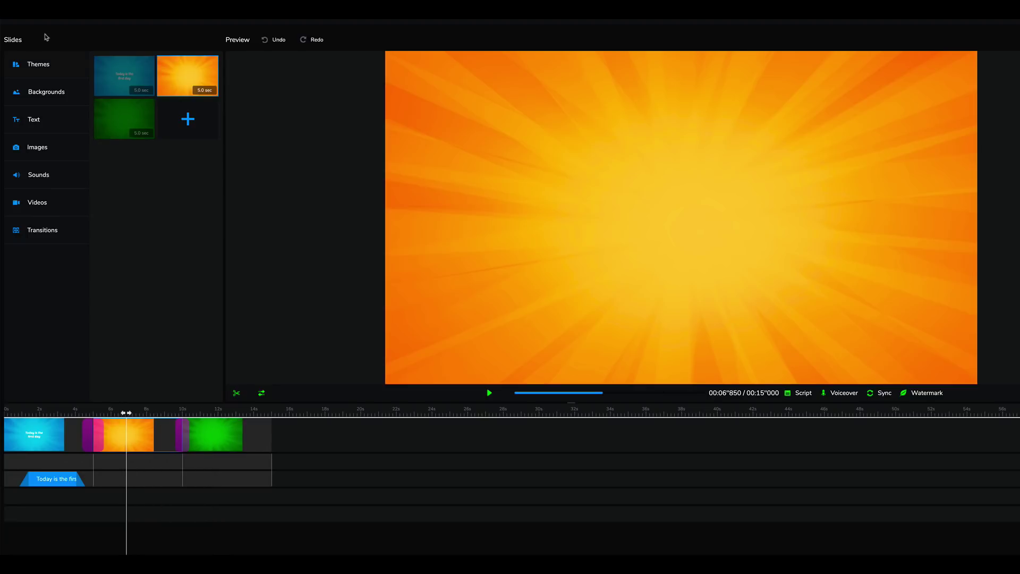
pyautogui.click(42, 120)
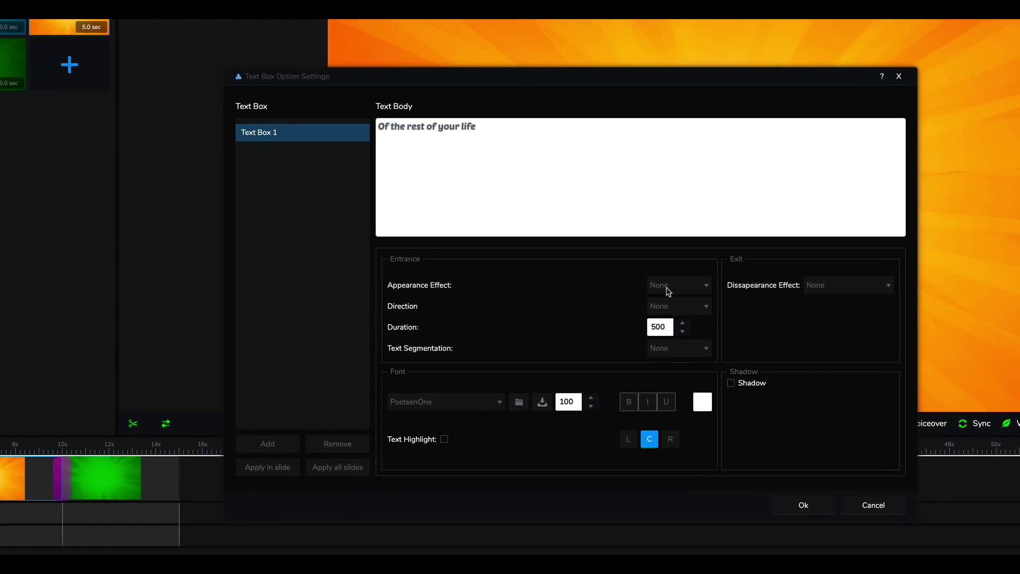
pyautogui.click(643, 290)
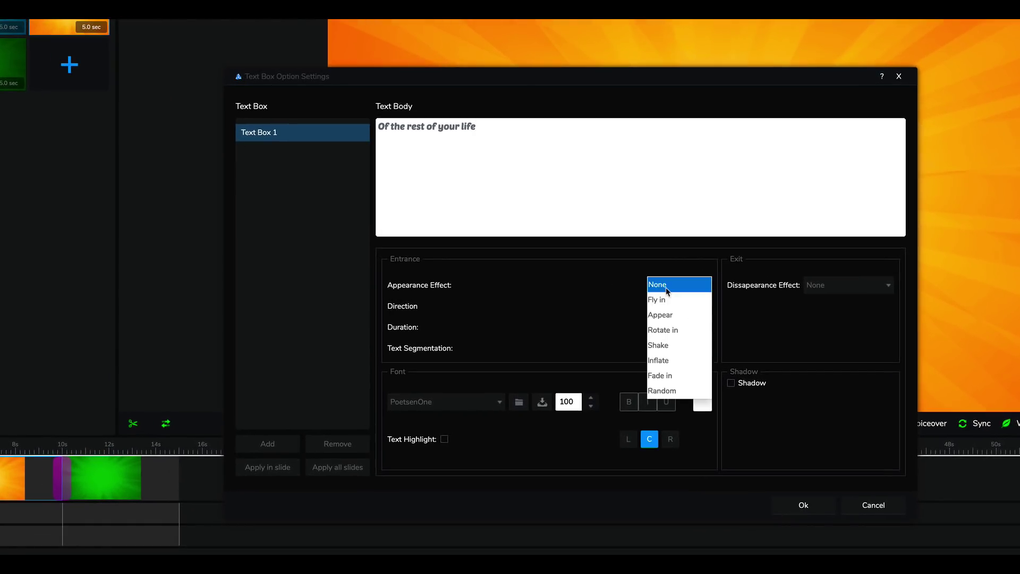
pyautogui.click(658, 361)
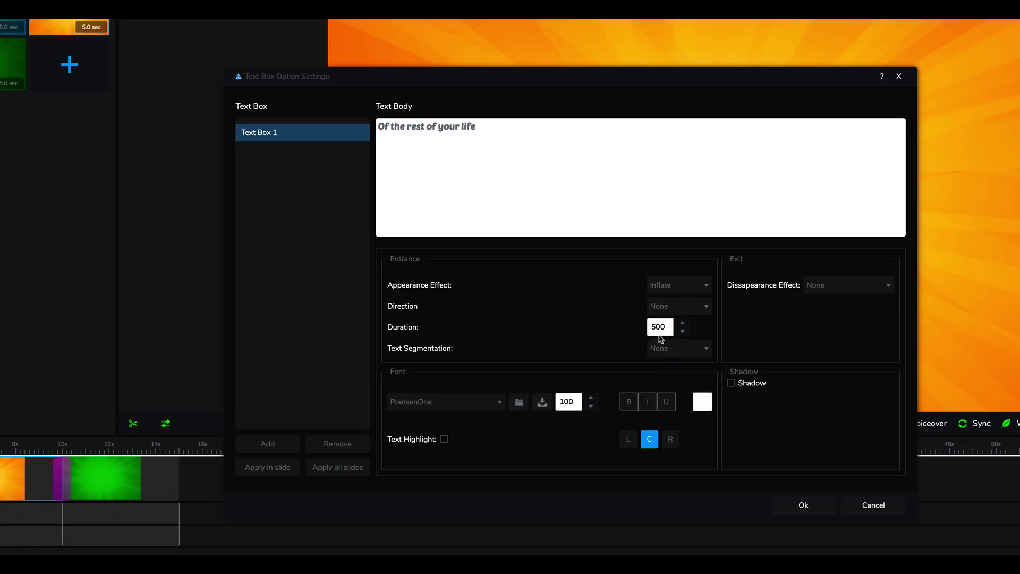
pyautogui.doubleClick(560, 402)
pyautogui.click(795, 509)
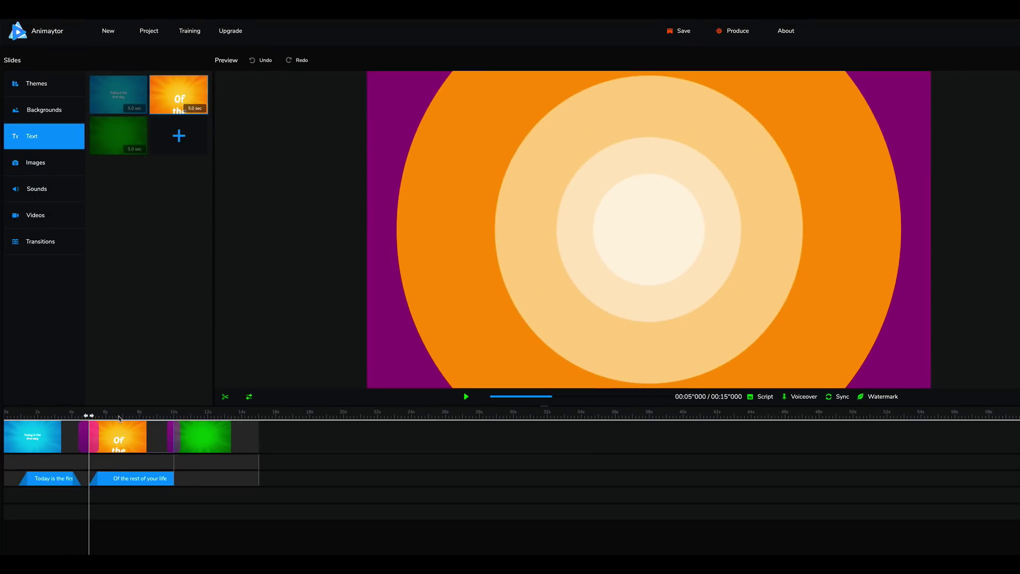
# Move and widen the orange slide's text box so the text fills most of the frame over three lines.
pyautogui.moveTo(89, 416); pyautogui.dragTo(120, 416)
pyautogui.click(612, 282)
pyautogui.moveTo(619, 287); pyautogui.dragTo(506, 183)
pyautogui.moveTo(669, 115); pyautogui.dragTo(885, 110)
pyautogui.moveTo(770, 195); pyautogui.dragTo(761, 152)
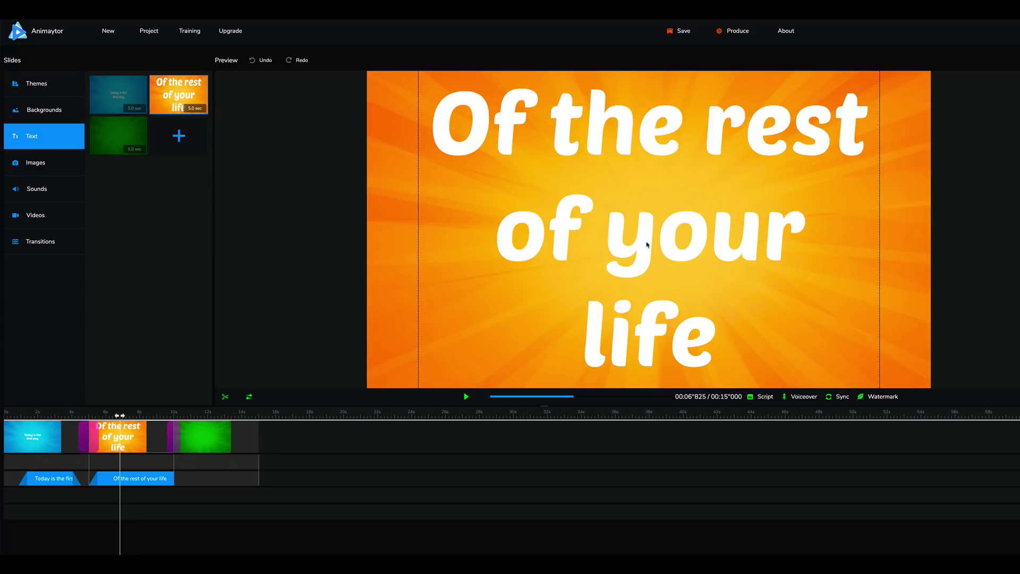
# Give the orange slide's text a Rotate out exit effect, and set its timeline clip to run from about 5.2 s to about 8 s.
pyautogui.doubleClick(647, 244)
pyautogui.click(734, 299)
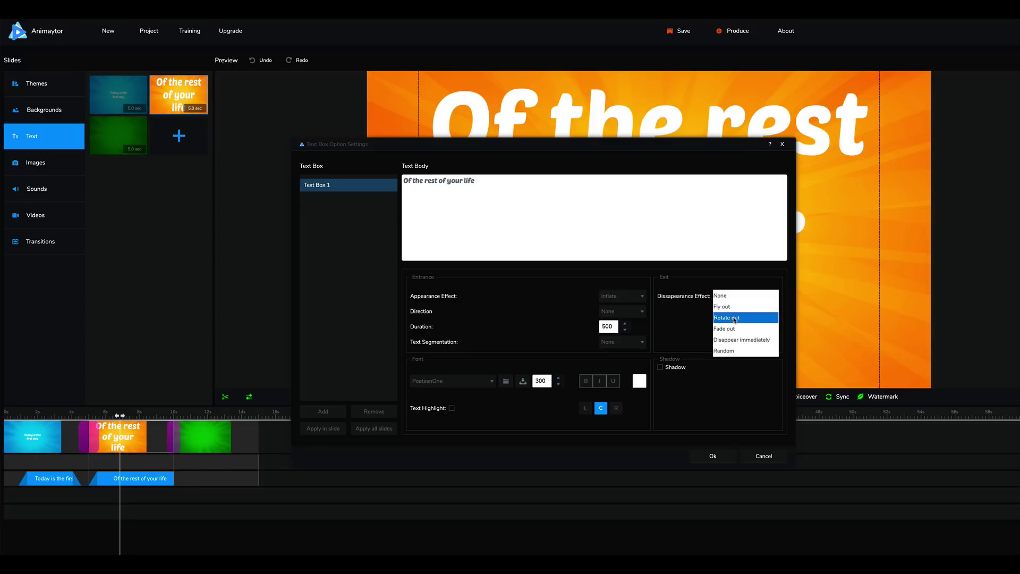
pyautogui.click(735, 318)
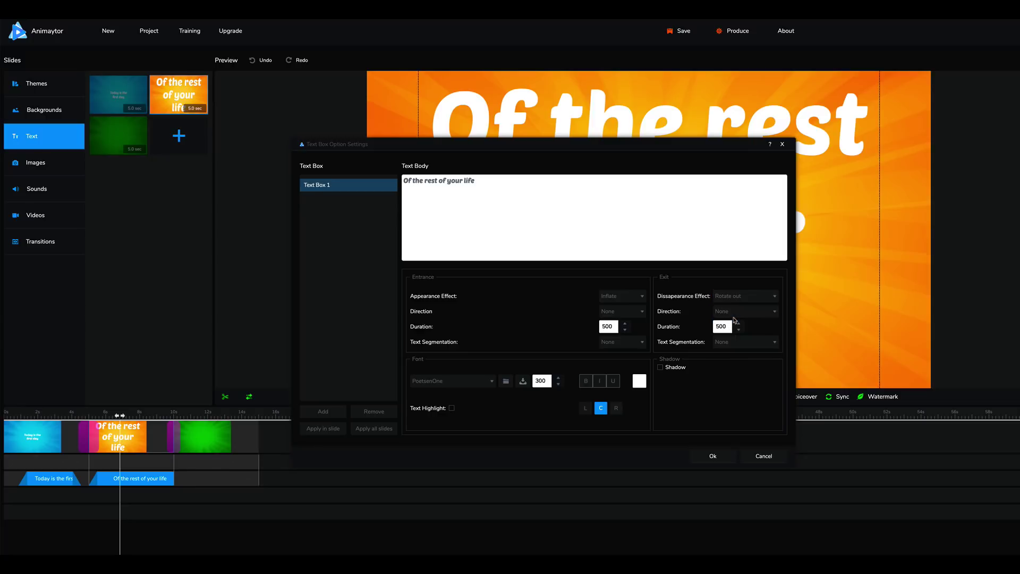
pyautogui.click(716, 459)
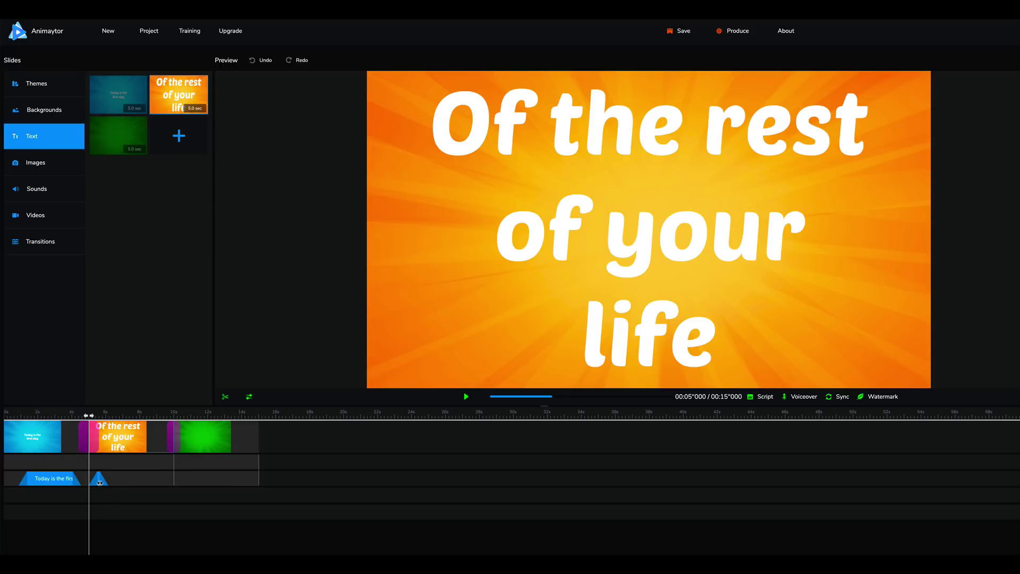
pyautogui.moveTo(100, 482)
pyautogui.mouseDown()
pyautogui.moveTo(148, 484)
pyautogui.moveTo(111, 481)
pyautogui.mouseUp()
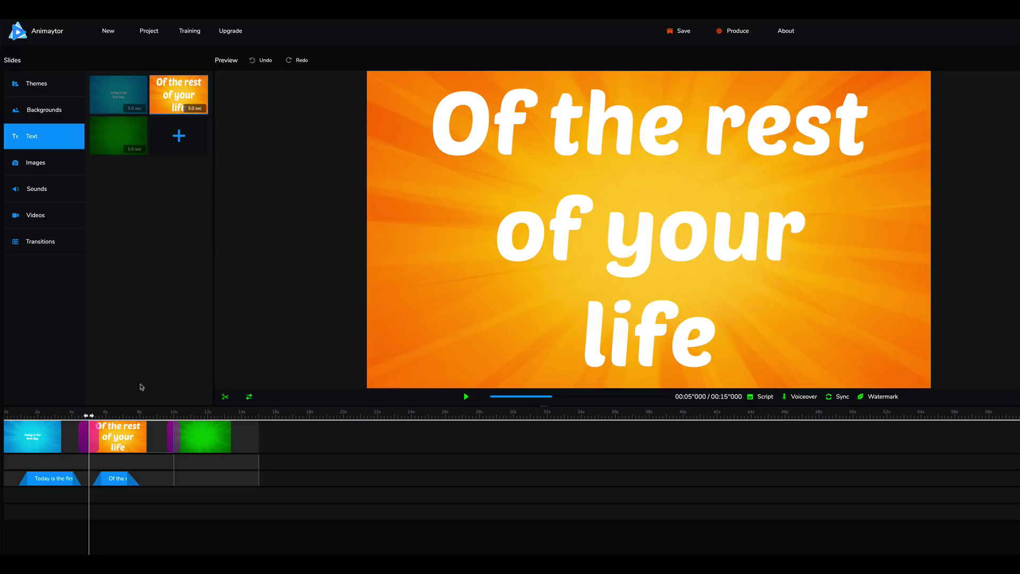
# Insert Clock.gif from the Animations category into the image box of the green slide.
pyautogui.click(211, 440)
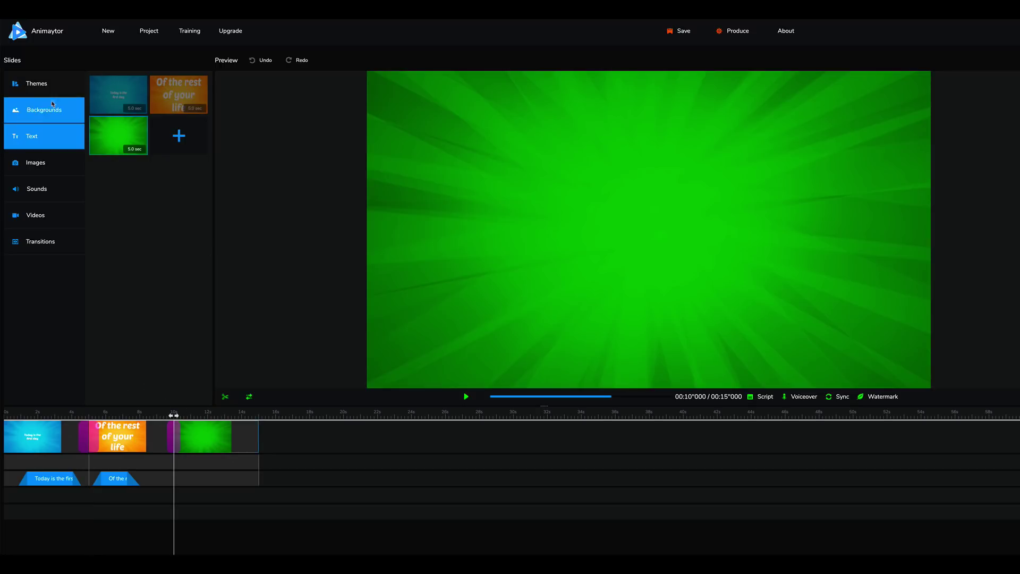
pyautogui.click(39, 159)
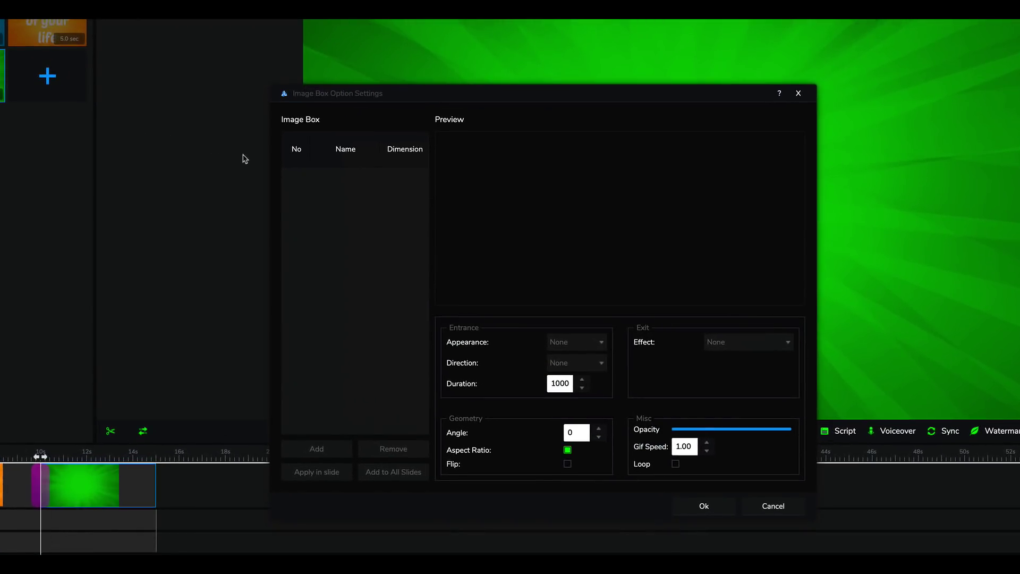
pyautogui.click(316, 449)
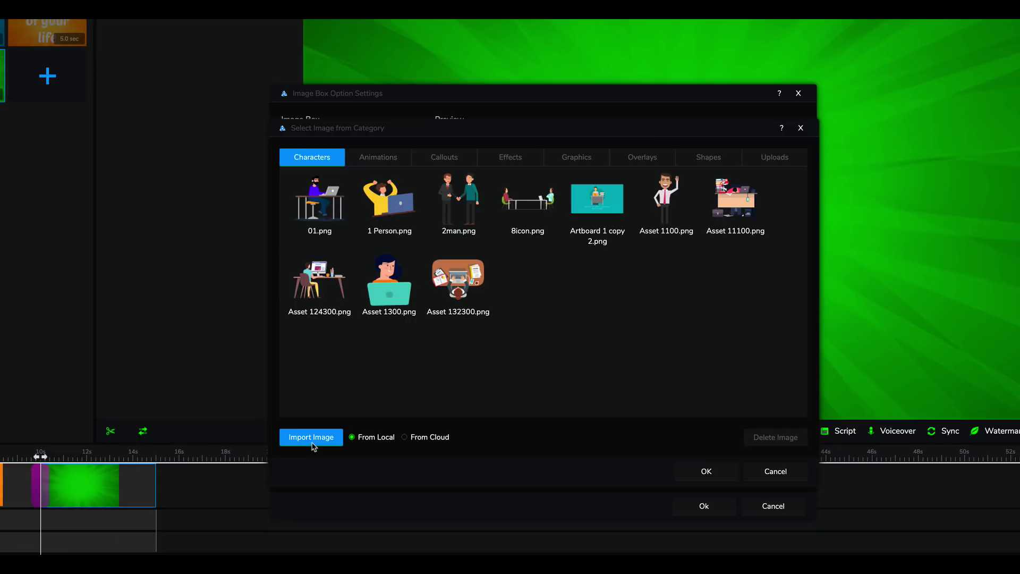
pyautogui.click(316, 212)
pyautogui.moveTo(806, 226)
pyautogui.mouseDown()
pyautogui.moveTo(807, 283)
pyautogui.moveTo(807, 234)
pyautogui.mouseUp()
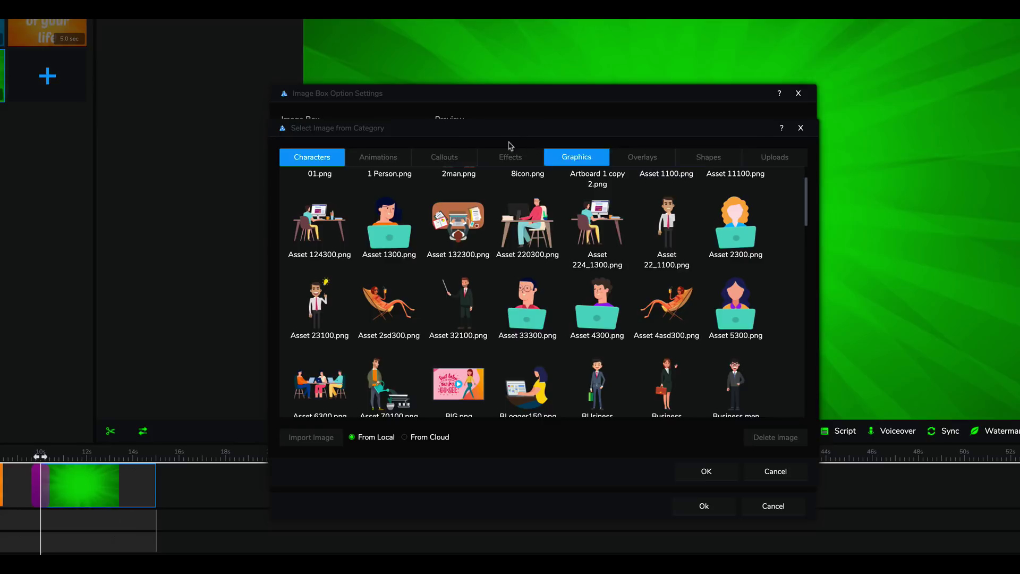
pyautogui.click(386, 158)
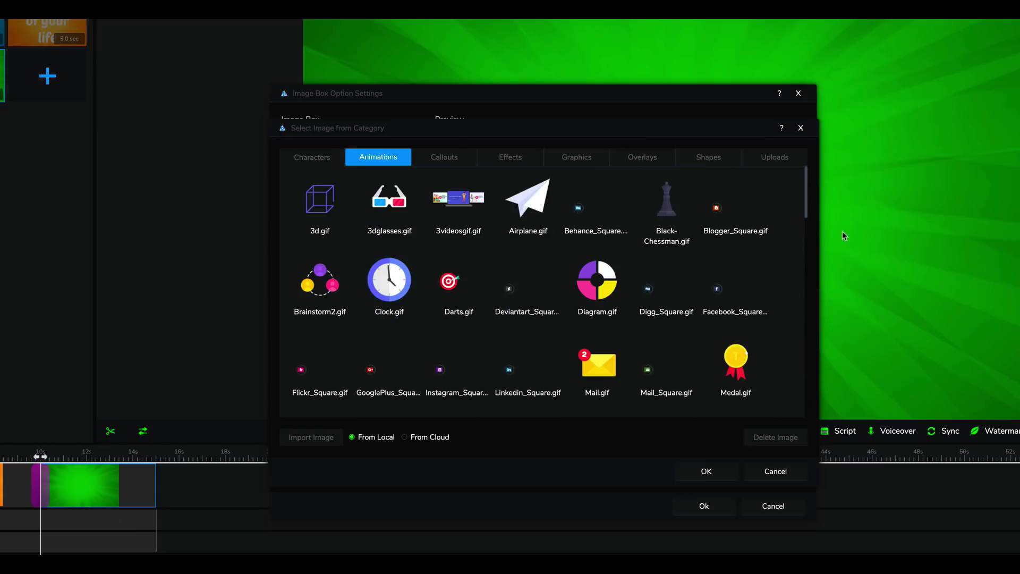
pyautogui.scroll(-5, 806, 235)
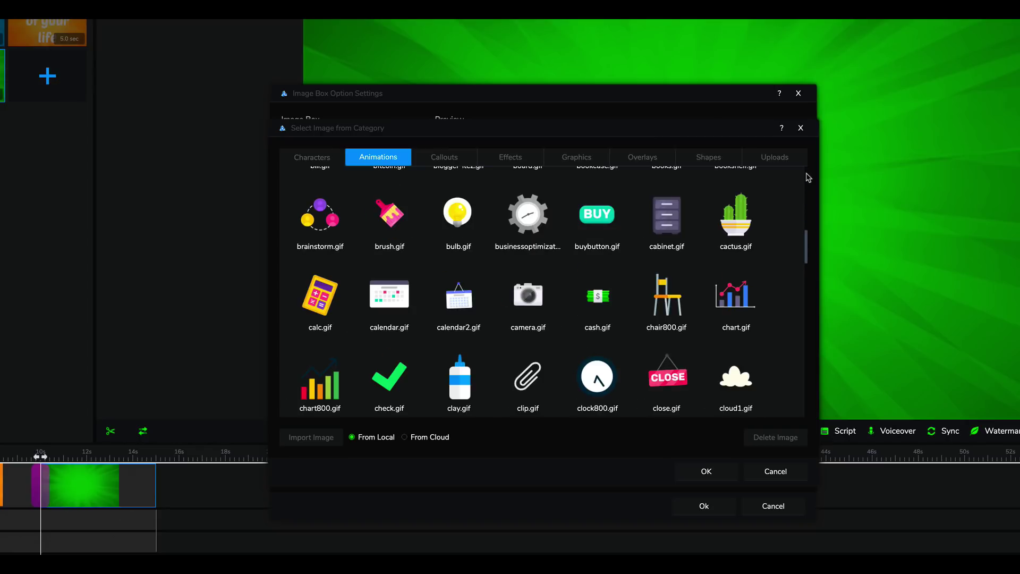
pyautogui.scroll(3, 799, 180)
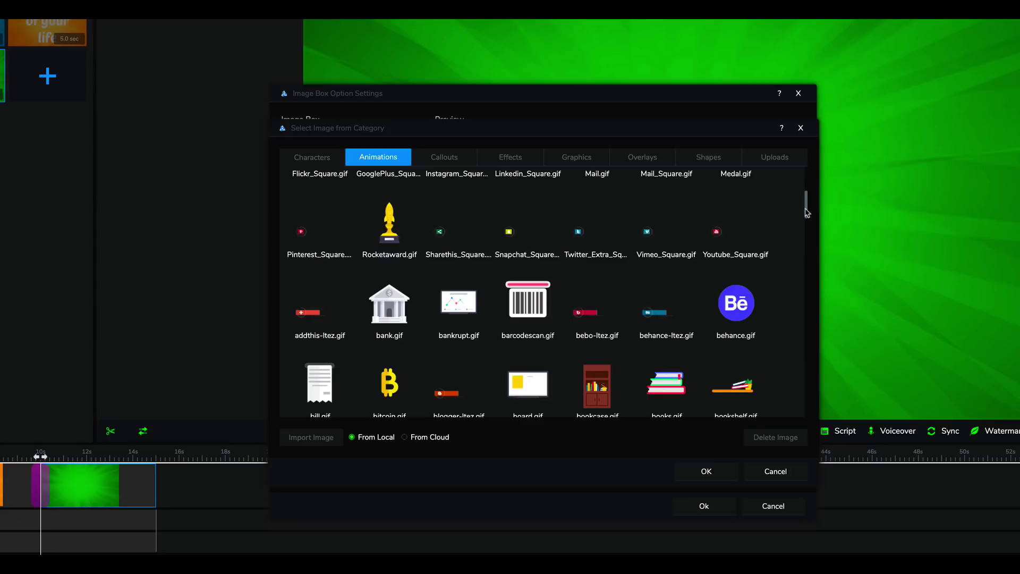
pyautogui.scroll(2, 804, 192)
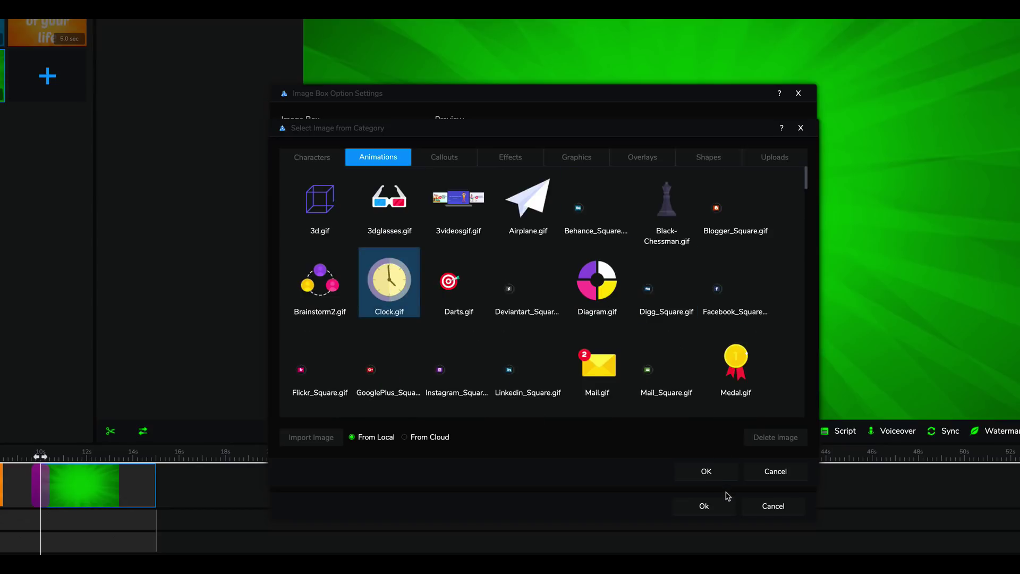
pyautogui.click(704, 472)
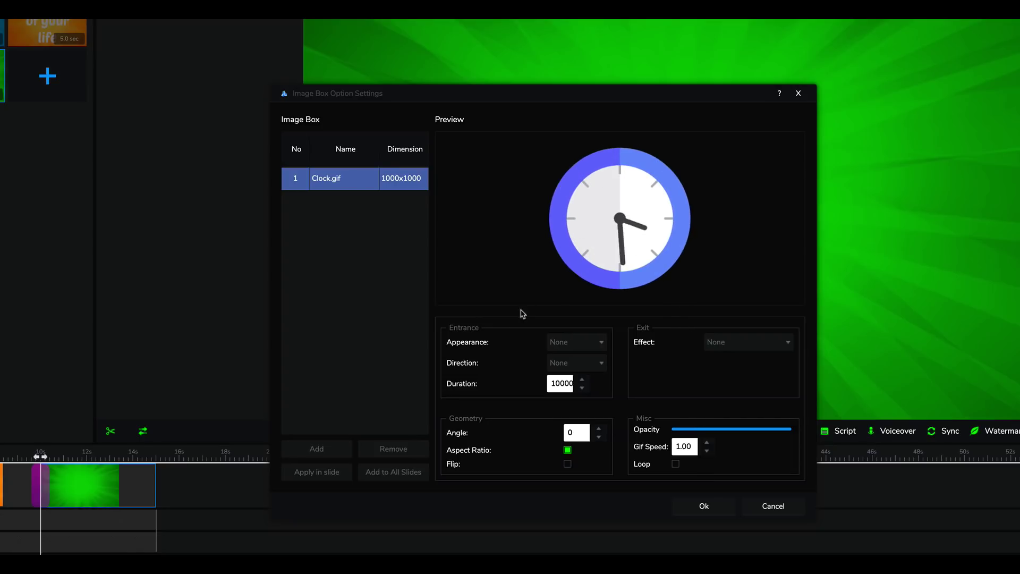
# Set the clock image's appearance effect to Shake and apply the image settings.
pyautogui.click(580, 346)
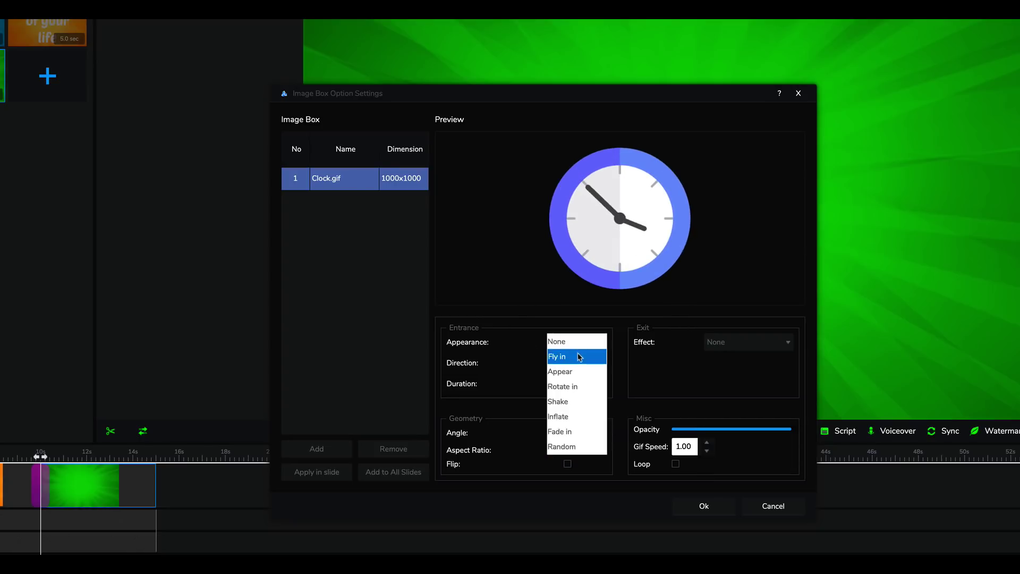
pyautogui.click(572, 407)
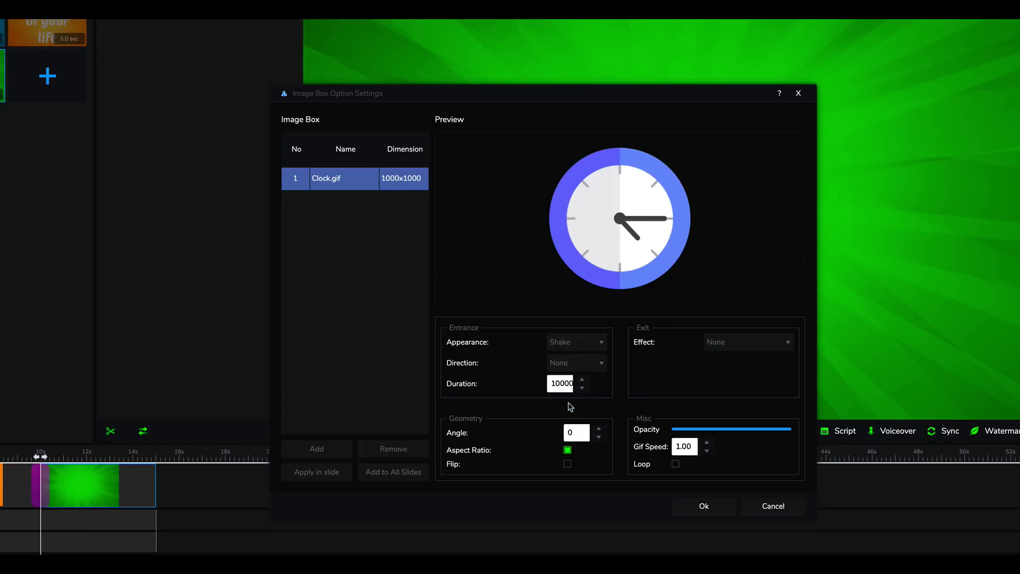
pyautogui.click(702, 509)
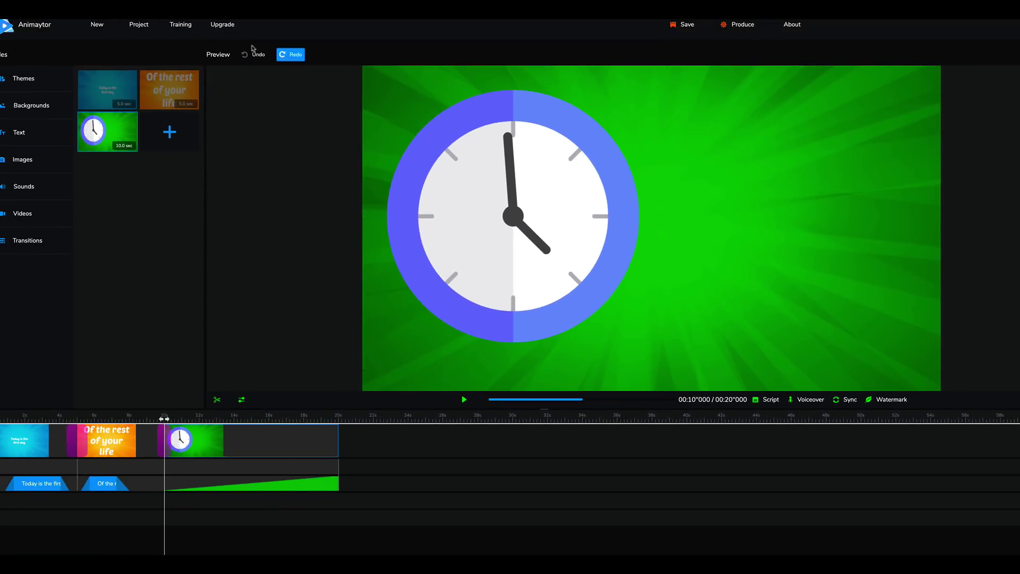
# Add a text box reading "This is the end of my presentation" to the green slide with the Appear entrance effect.
pyautogui.click(24, 136)
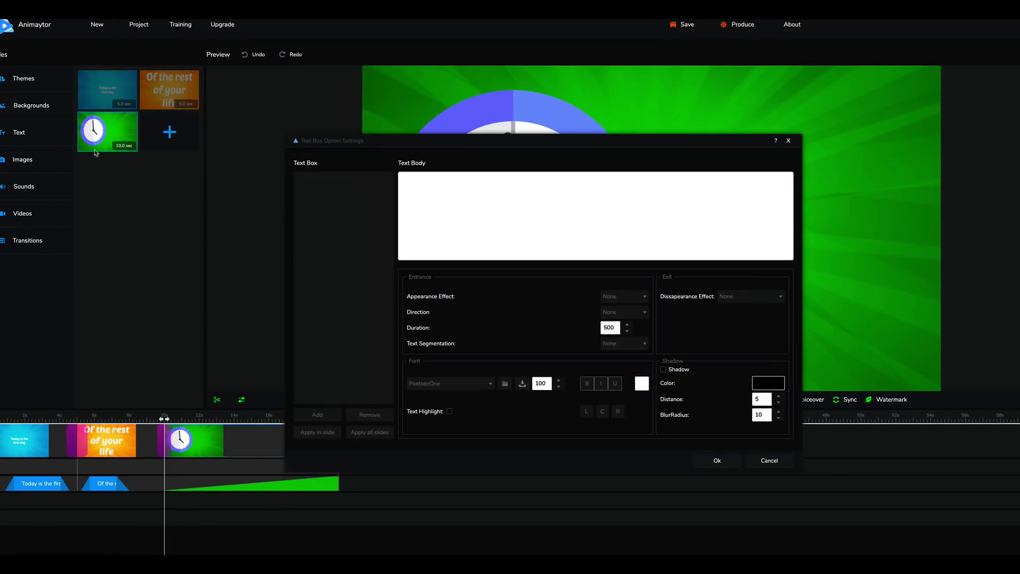
pyautogui.write('The end')
pyautogui.click(622, 296)
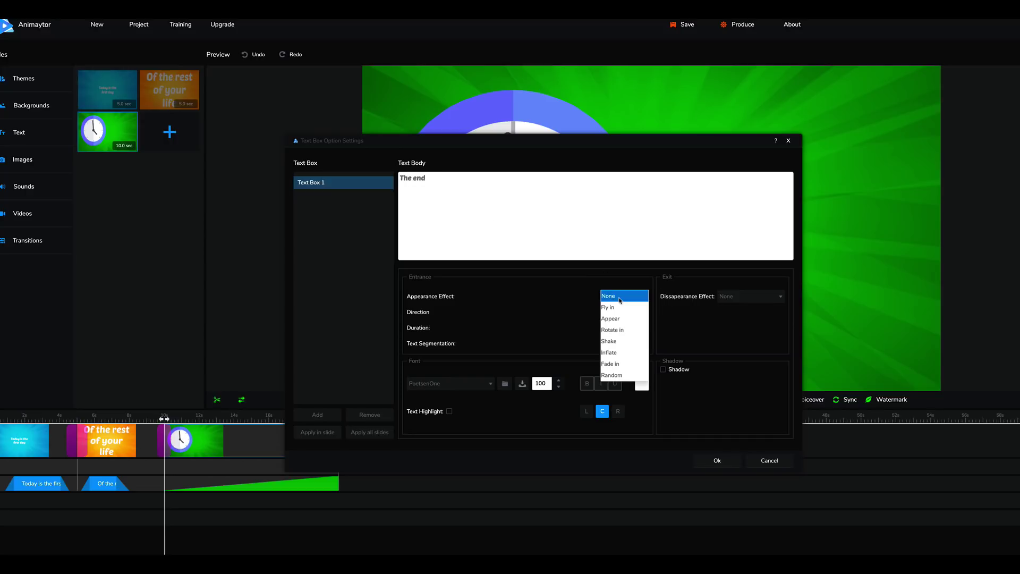
pyautogui.click(621, 319)
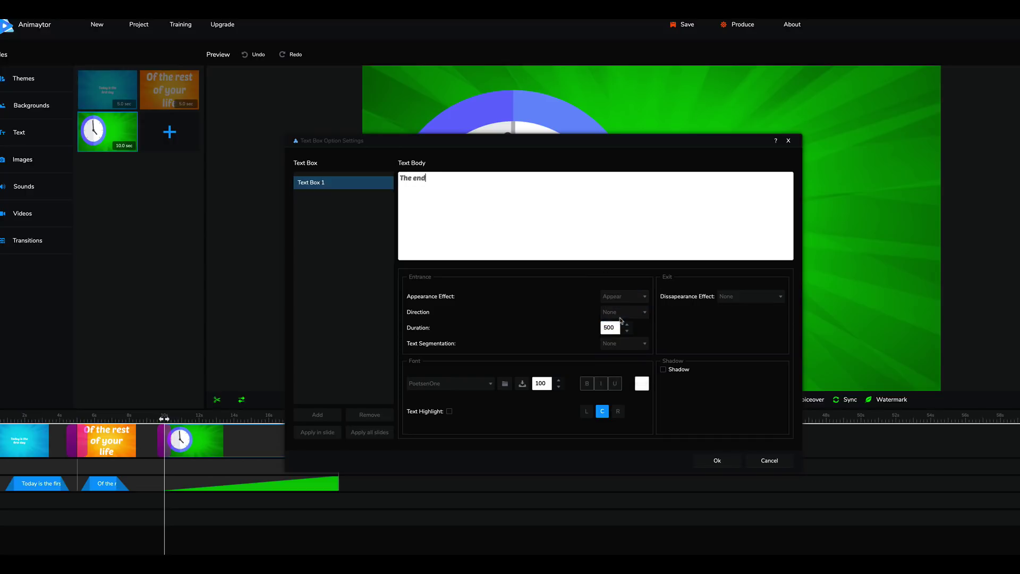
pyautogui.click(623, 345)
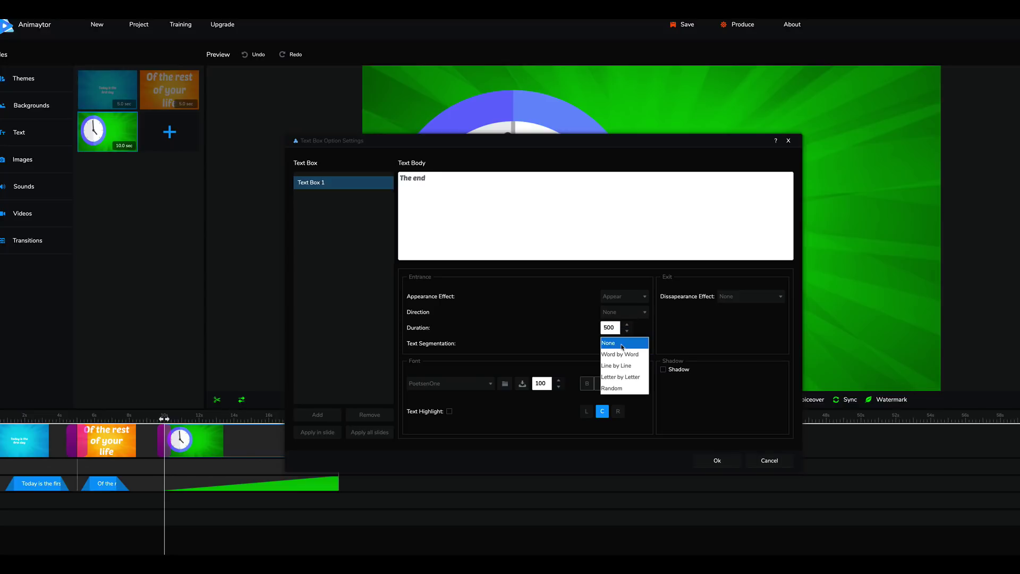
pyautogui.click(555, 338)
pyautogui.moveTo(428, 178); pyautogui.dragTo(384, 179)
pyautogui.write('This is the end')
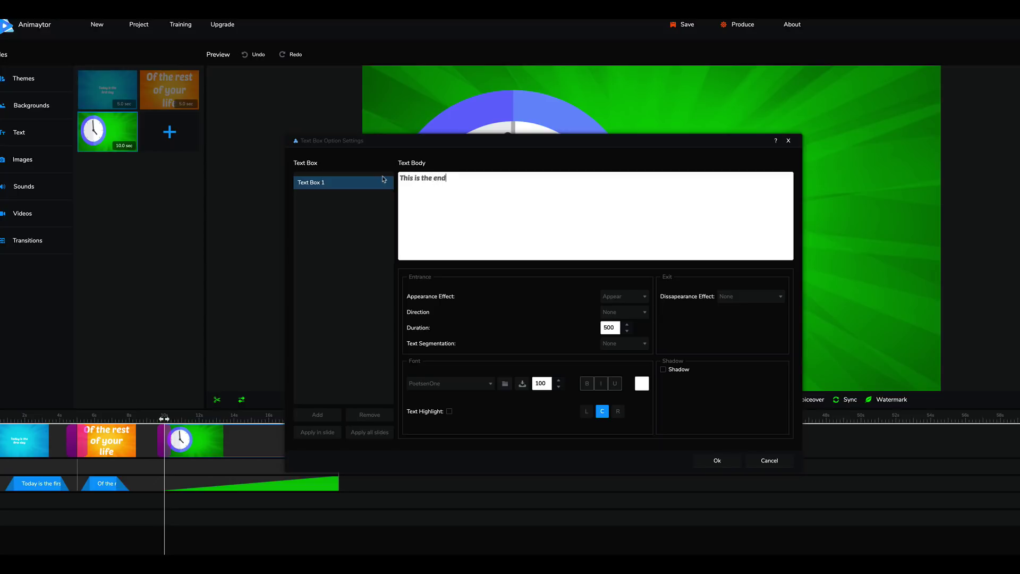
pyautogui.write(' of my presentation')
# Set the green slide text's segmentation to Letter by Letter, leave its direction as None, and apply the text settings.
pyautogui.click(617, 313)
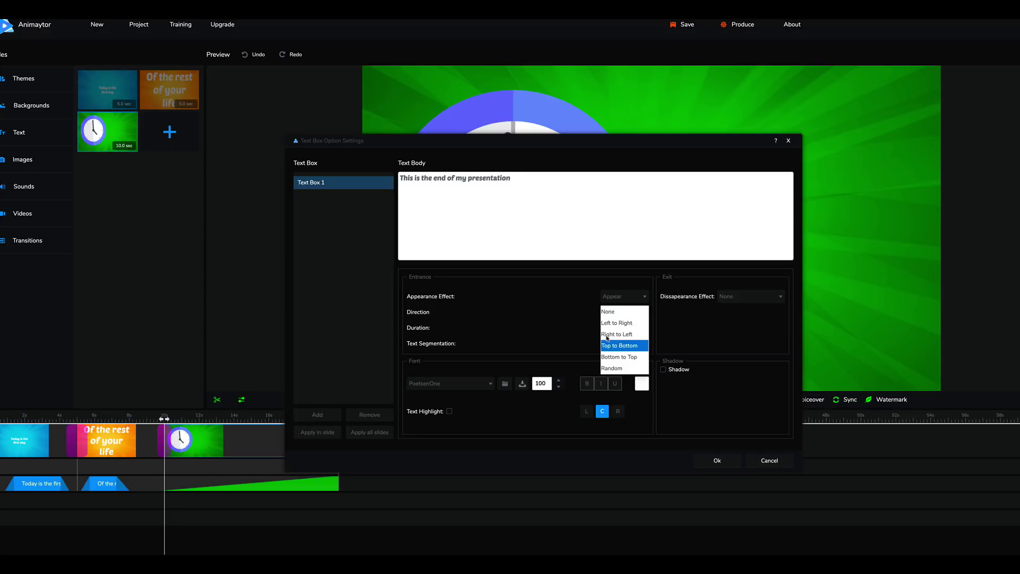
pyautogui.click(639, 322)
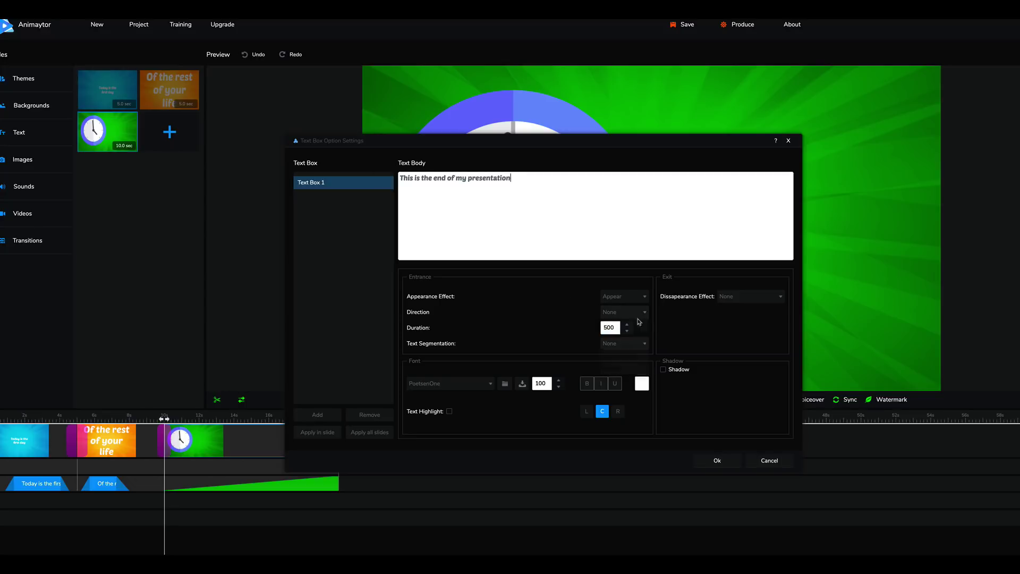
pyautogui.click(613, 346)
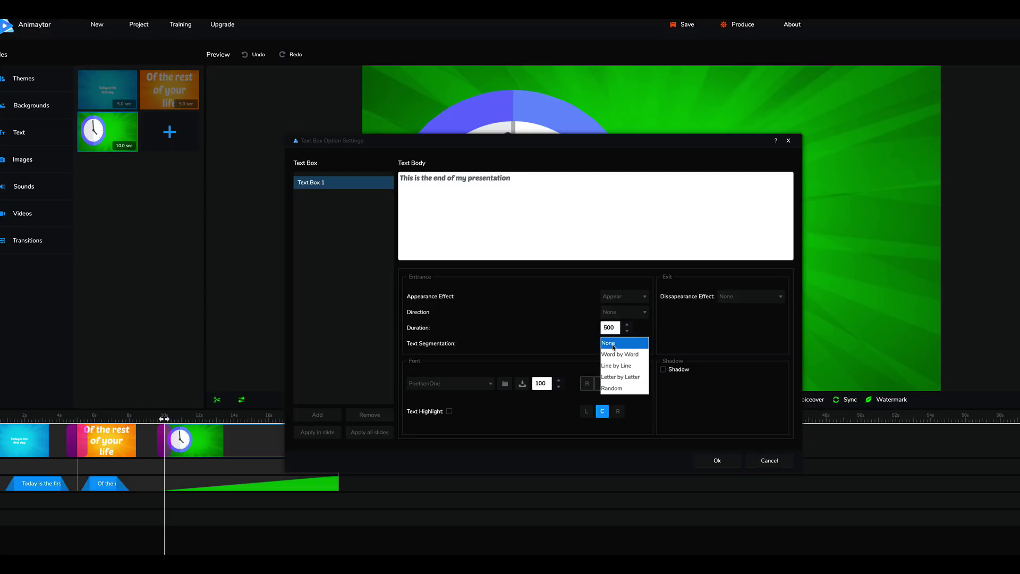
pyautogui.click(616, 380)
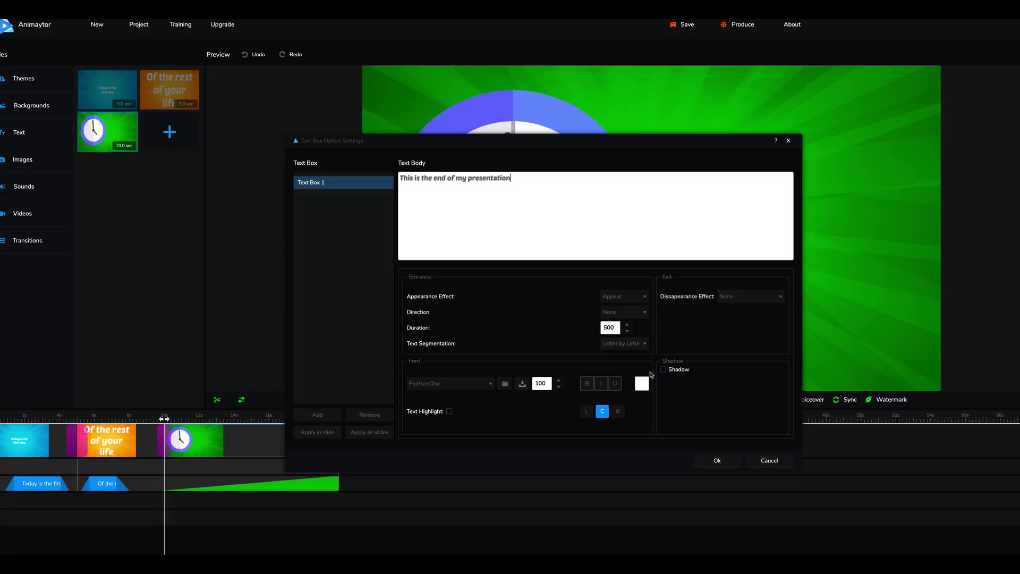
pyautogui.click(717, 461)
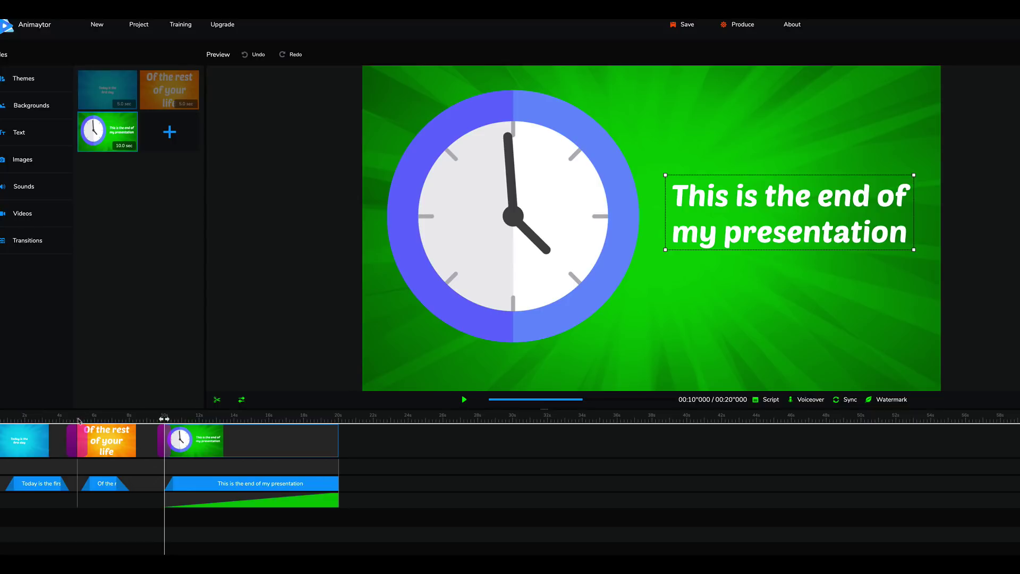
# Shorten the first slide to about 4.6 s on the timeline and preview the video from the start.
pyautogui.moveTo(77, 428); pyautogui.dragTo(55, 430)
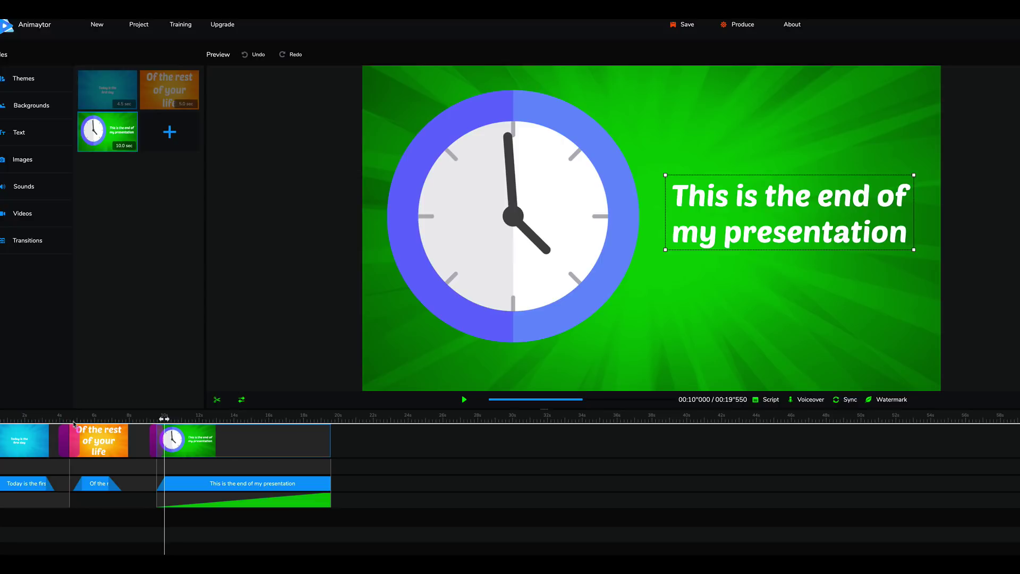
pyautogui.moveTo(68, 428)
pyautogui.mouseDown()
pyautogui.moveTo(57, 429)
pyautogui.moveTo(70, 429)
pyautogui.mouseUp()
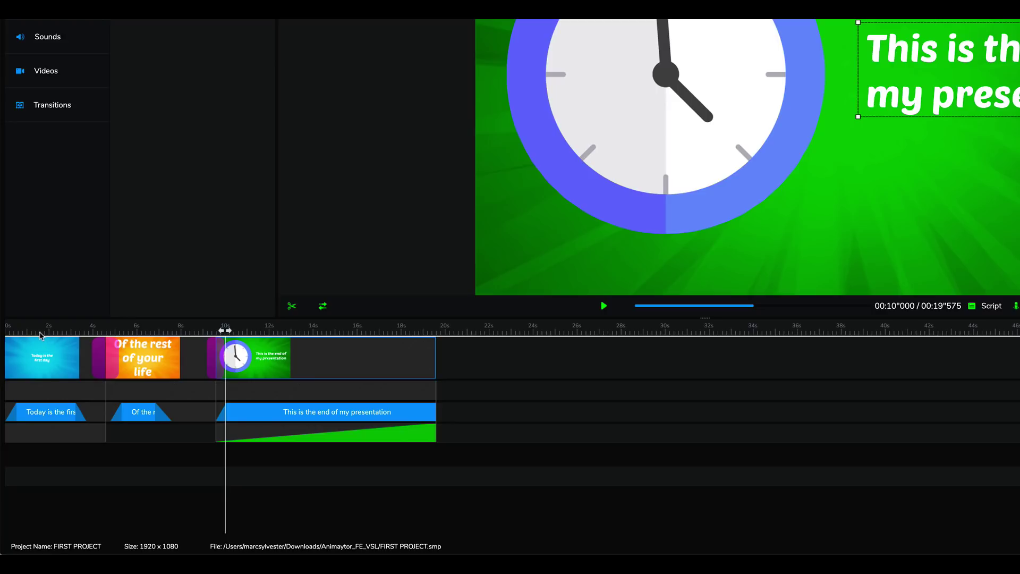
pyautogui.moveTo(225, 331); pyautogui.dragTo(7, 331)
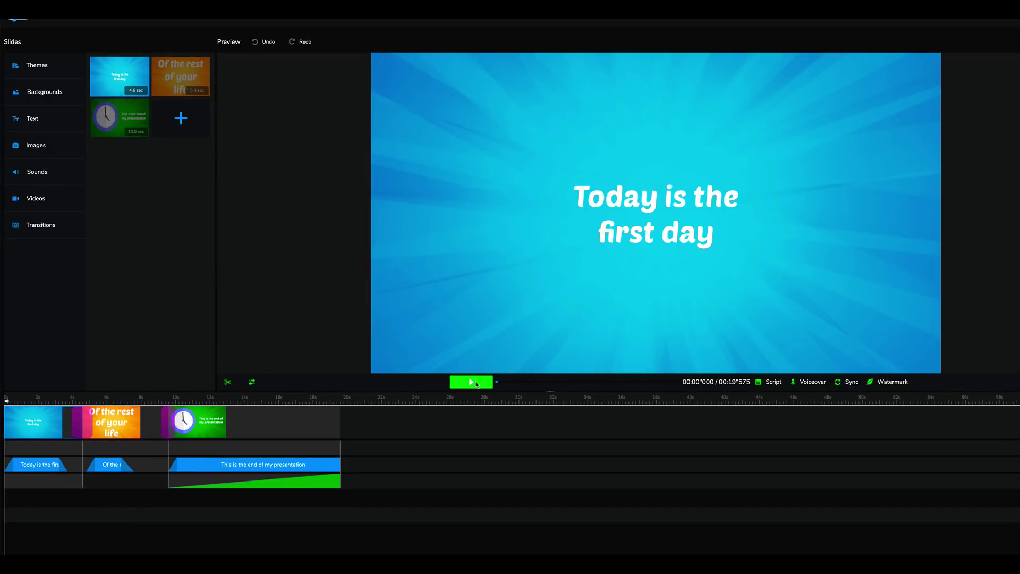
pyautogui.click(477, 383)
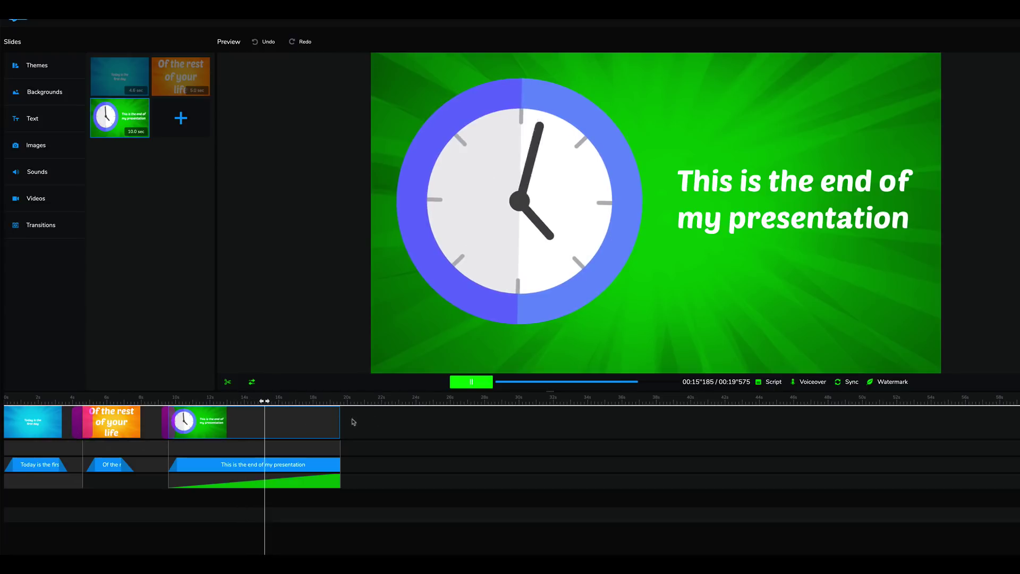
pyautogui.click(470, 387)
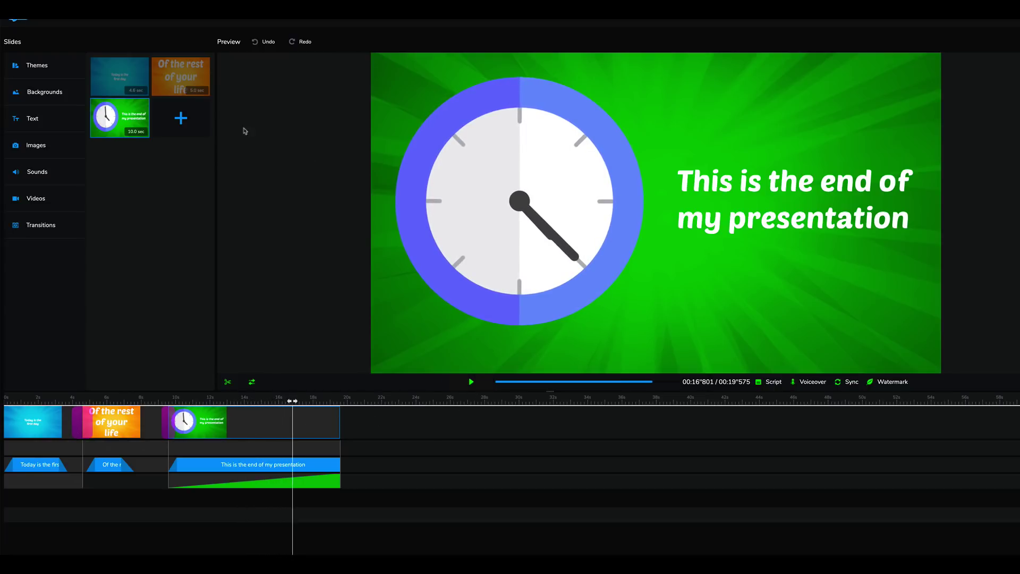
# Open the slide sound library and listen to alerm1.mp3 and arm-action1.mp3 in the Notification category.
pyautogui.click(76, 88)
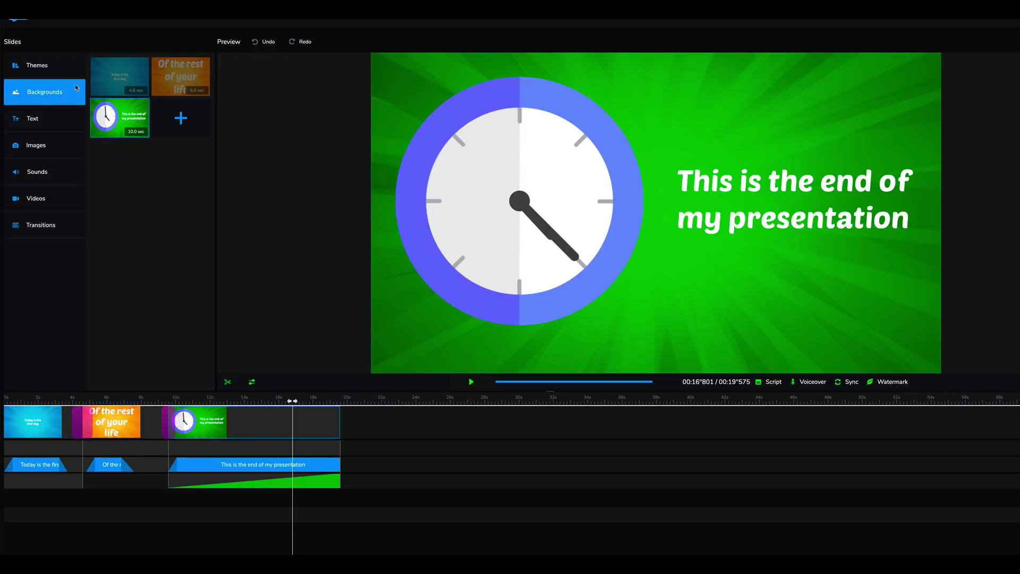
pyautogui.click(33, 178)
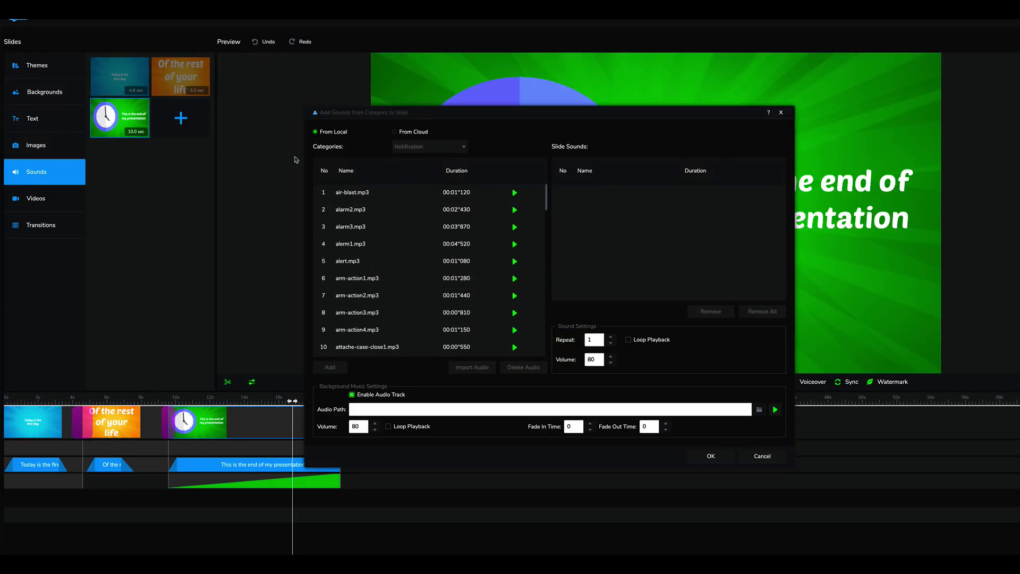
pyautogui.click(515, 245)
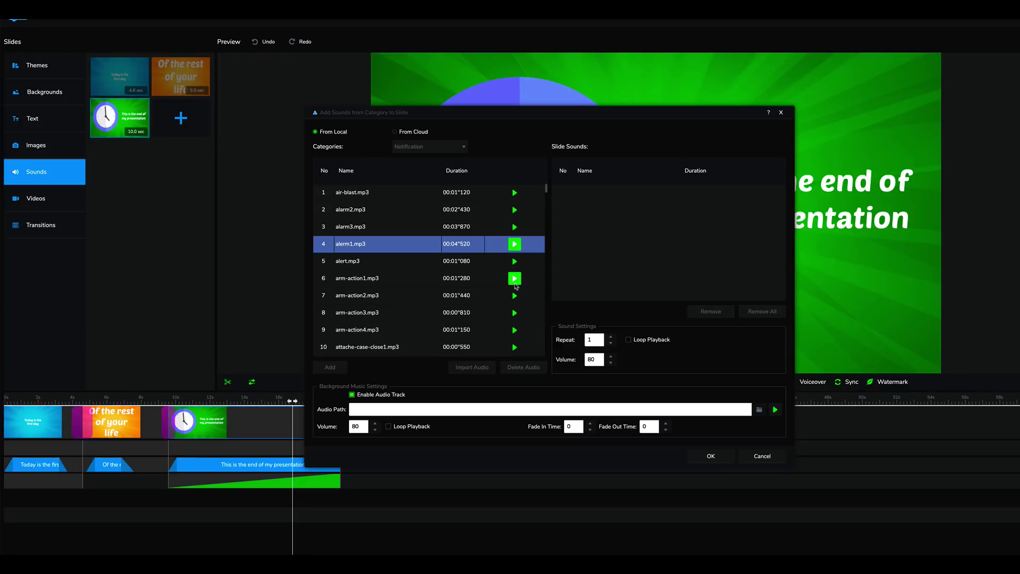
pyautogui.click(515, 281)
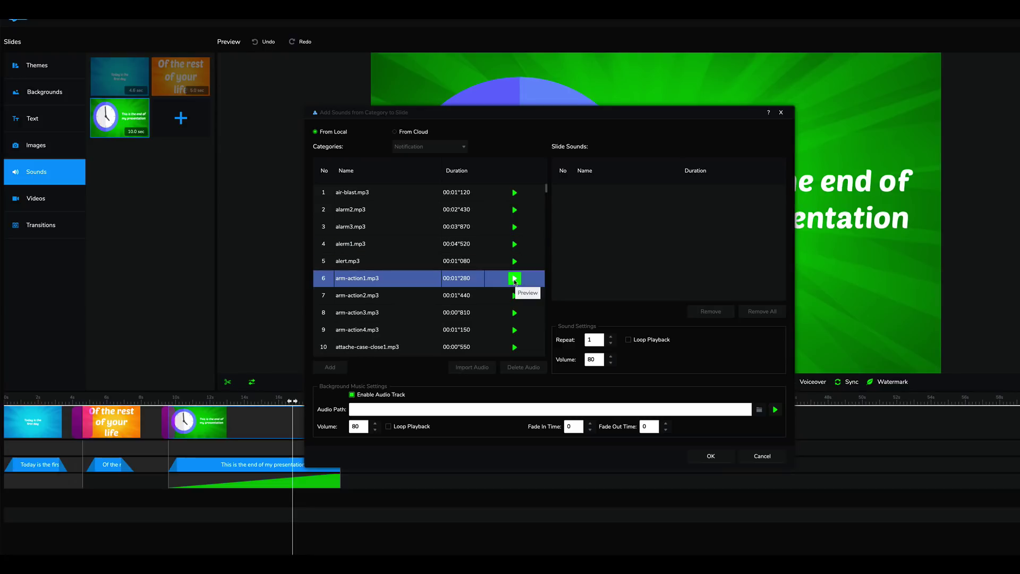
pyautogui.scroll(-20, 515, 280)
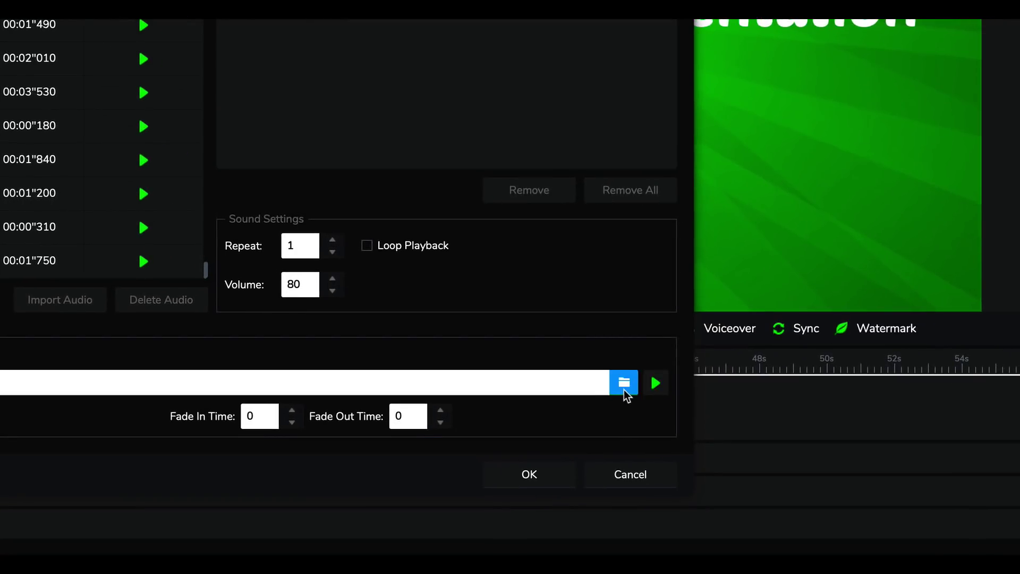
# Choose Feeling-Sunny.mp3 from the local music library as the background music and apply the sound settings.
pyautogui.click(624, 383)
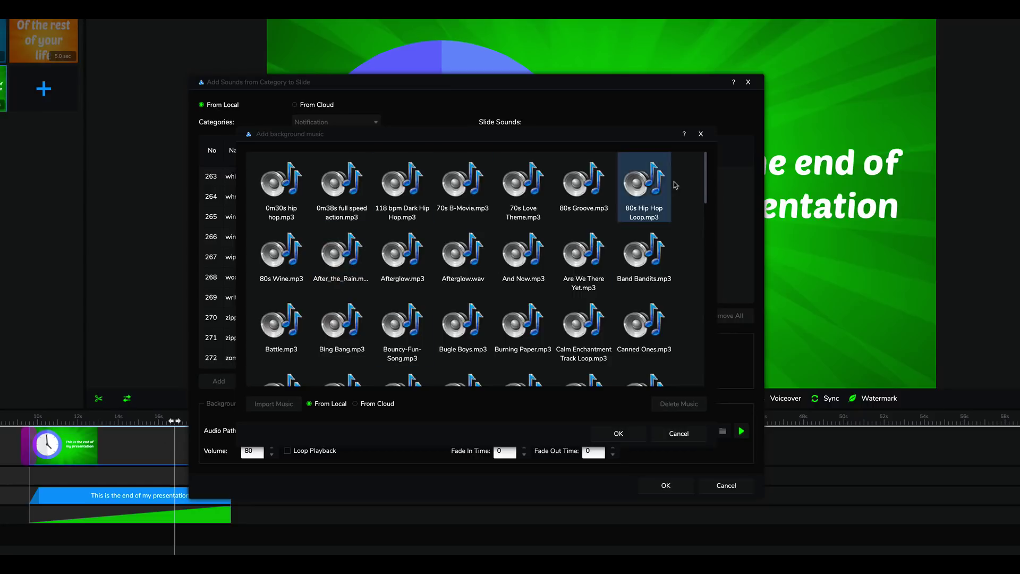
pyautogui.moveTo(706, 167); pyautogui.dragTo(696, 227)
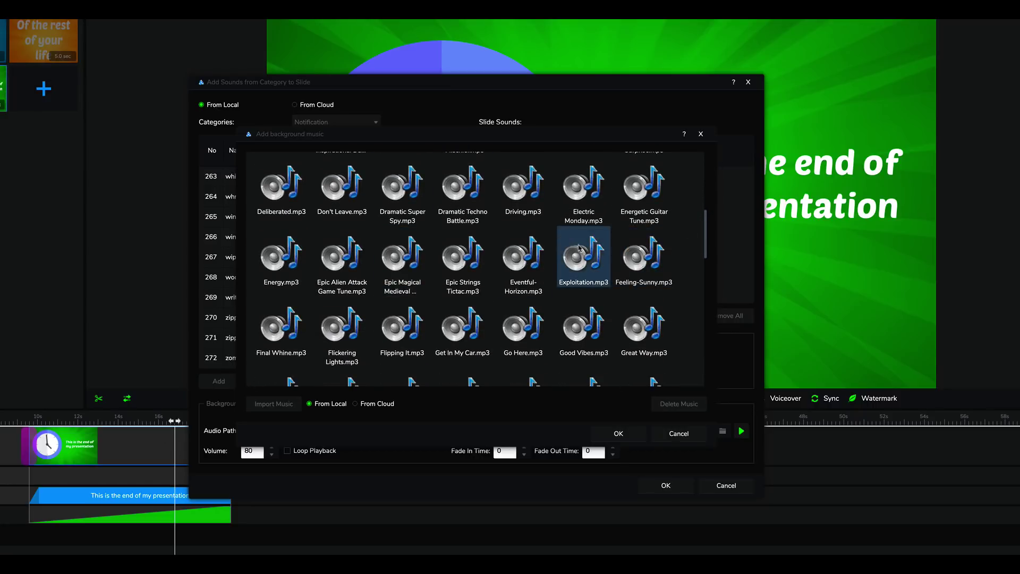
pyautogui.click(631, 264)
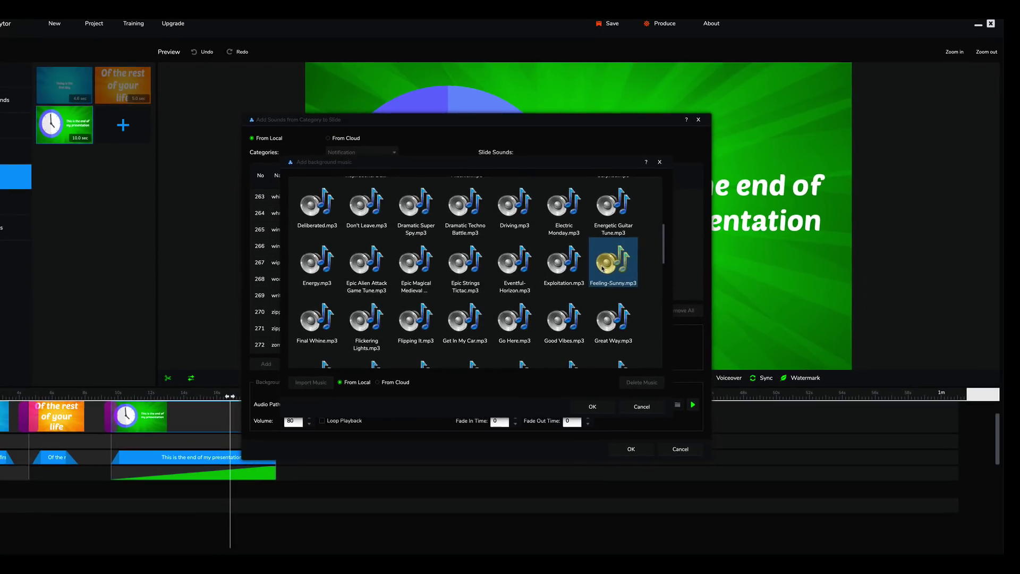
pyautogui.click(593, 407)
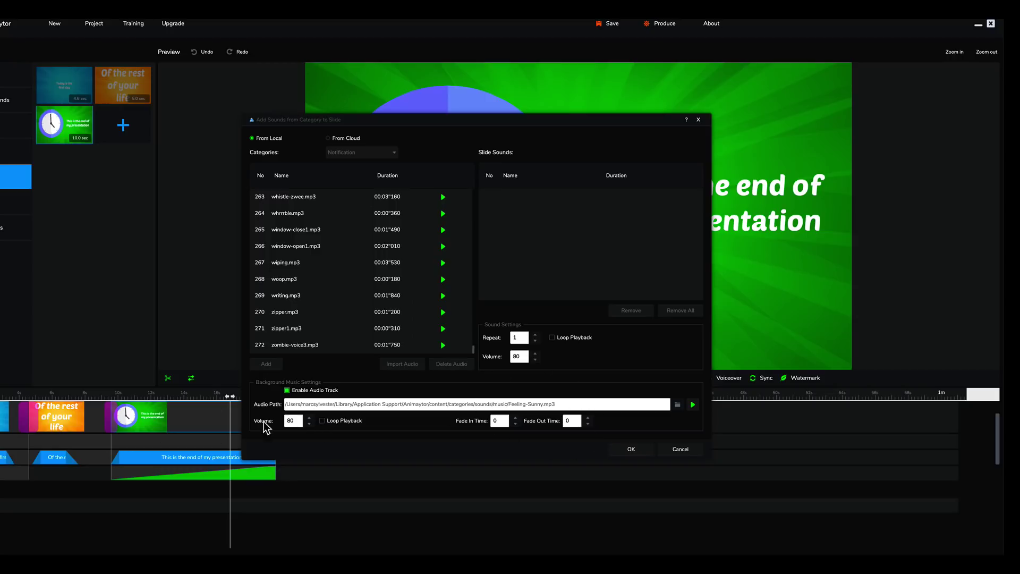
pyautogui.click(632, 449)
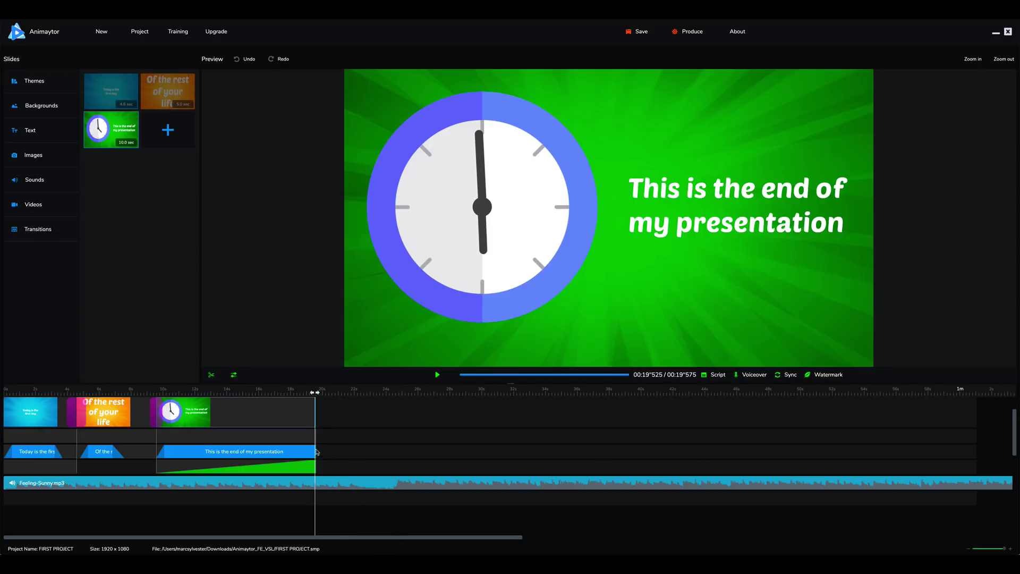
# Set a fade-out time for the background music and preview the green slide from about 10.8 s.
pyautogui.moveTo(386, 537); pyautogui.dragTo(196, 542)
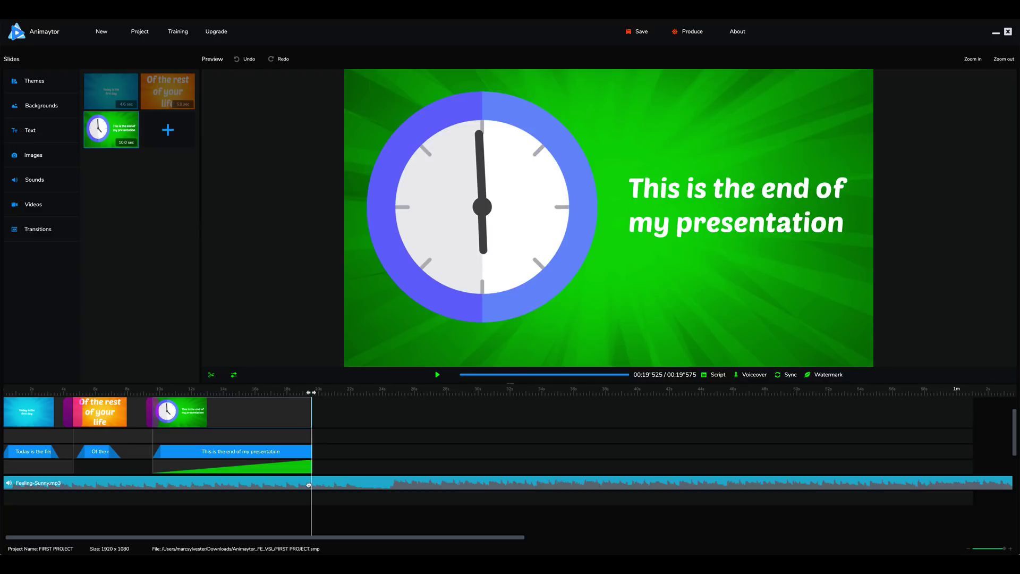
pyautogui.doubleClick(309, 485)
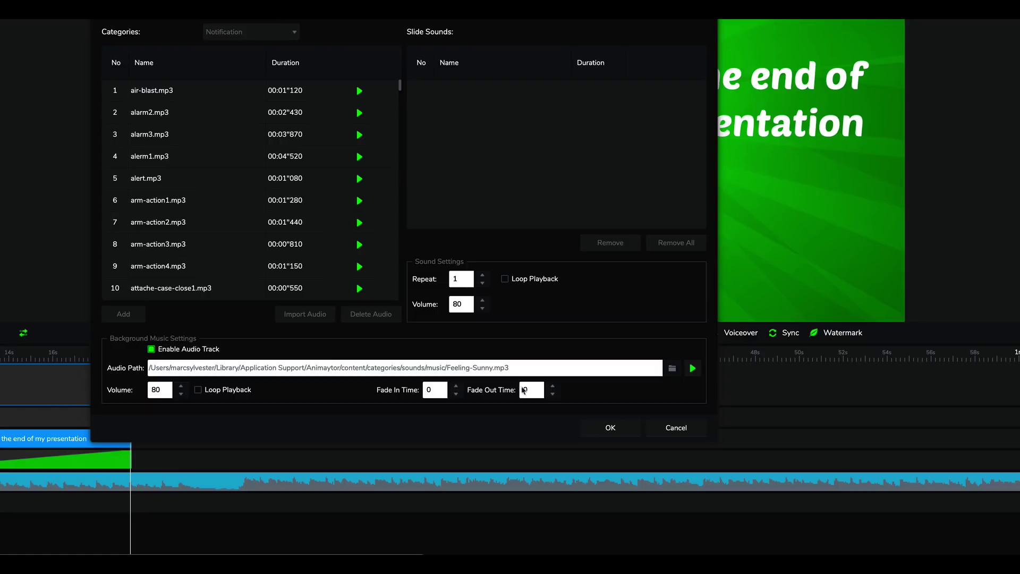
pyautogui.doubleClick(530, 390)
pyautogui.click(610, 428)
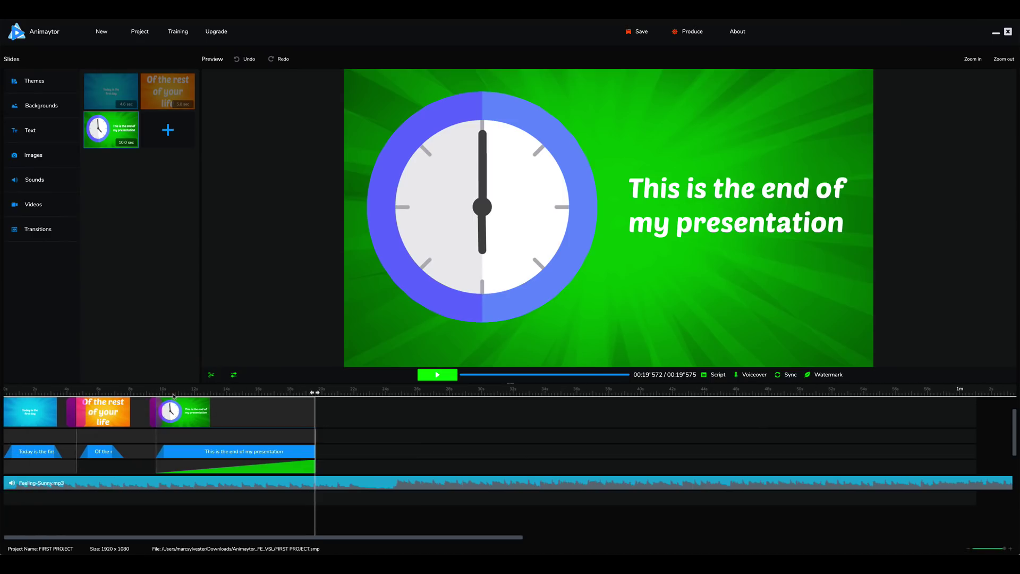
pyautogui.moveTo(314, 392); pyautogui.dragTo(176, 392)
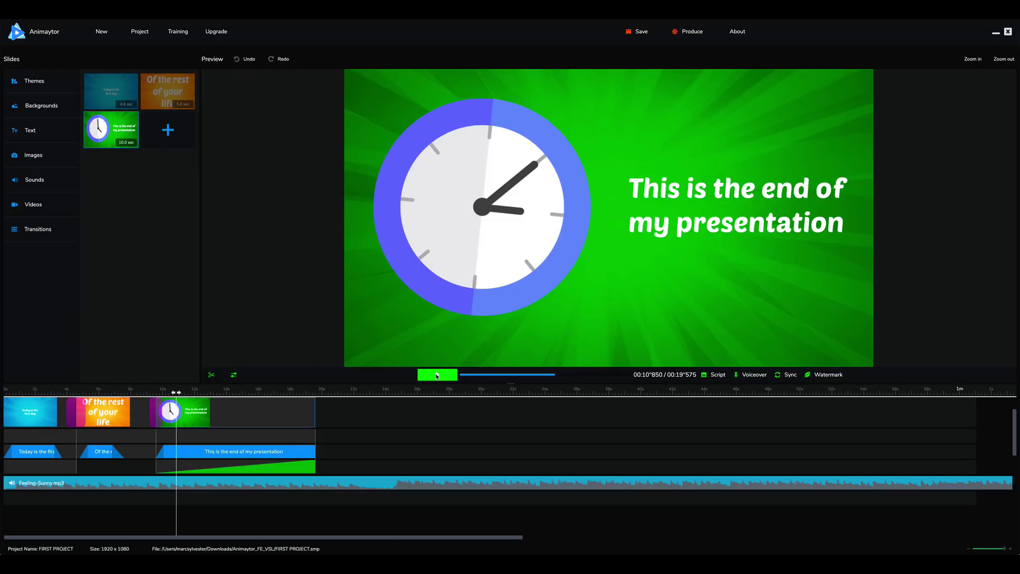
pyautogui.click(437, 375)
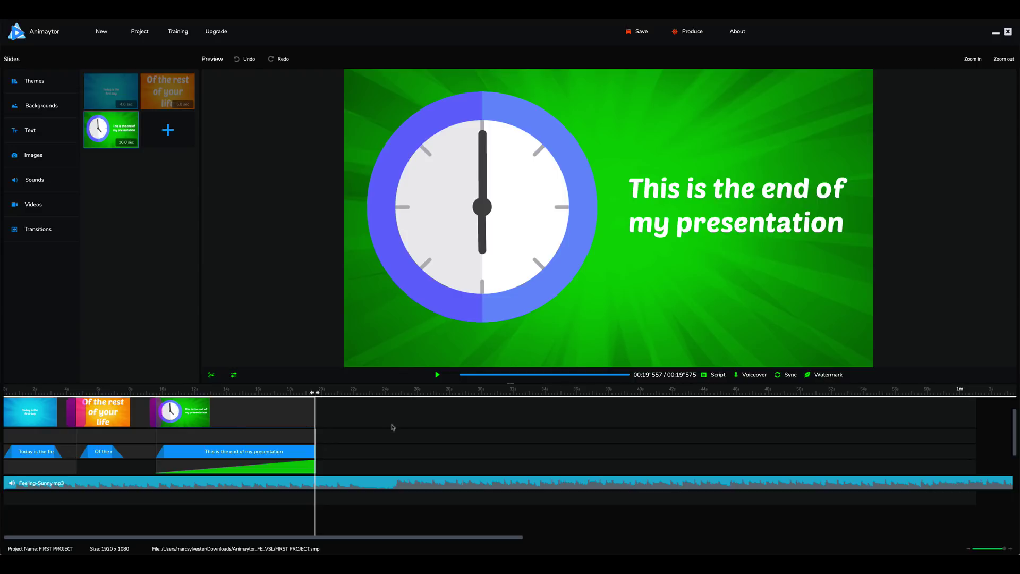
# Add a blank fourth slide after the green clock slide and delete it.
pyautogui.click(167, 130)
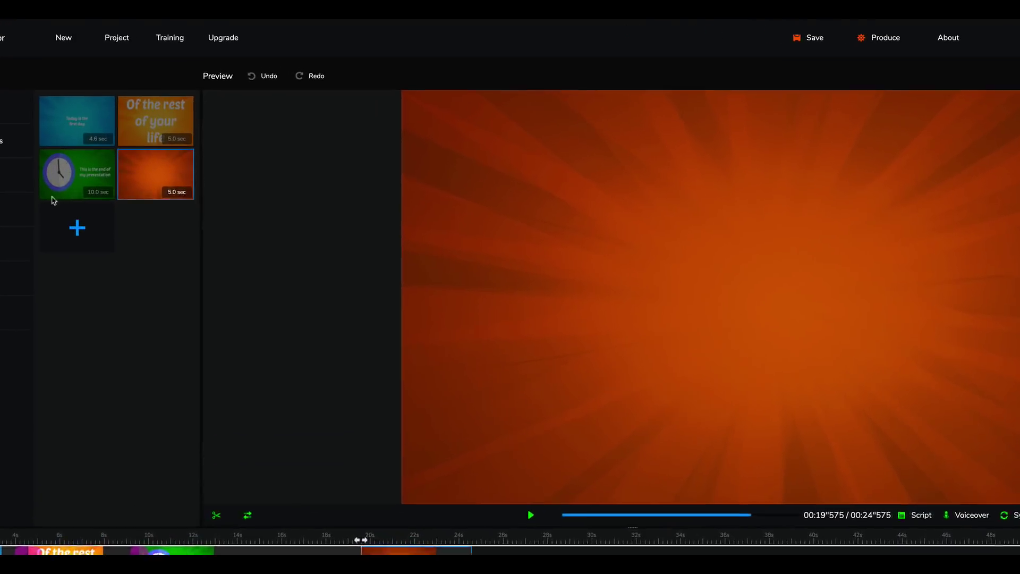
pyautogui.rightClick(144, 193)
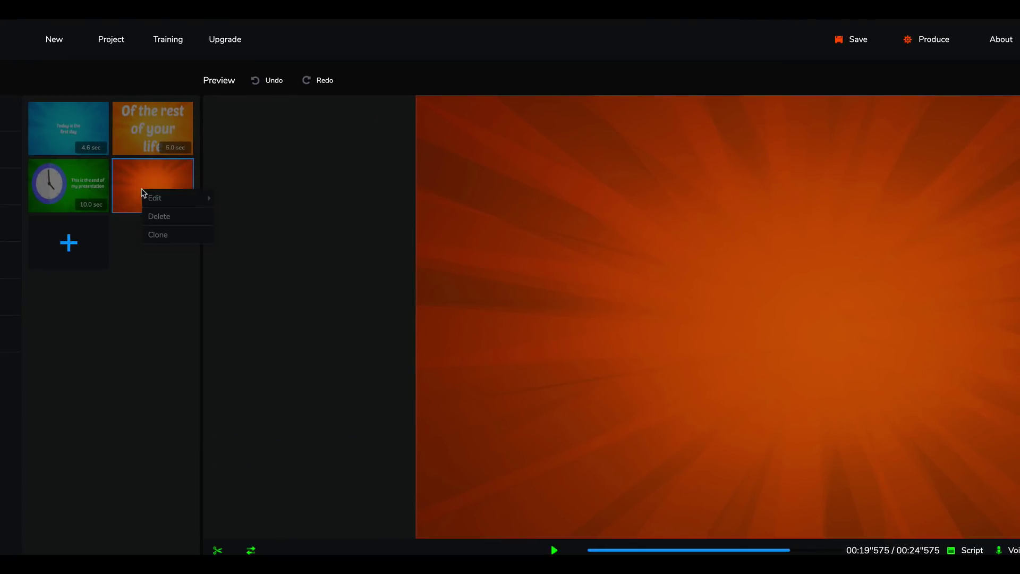
pyautogui.click(157, 216)
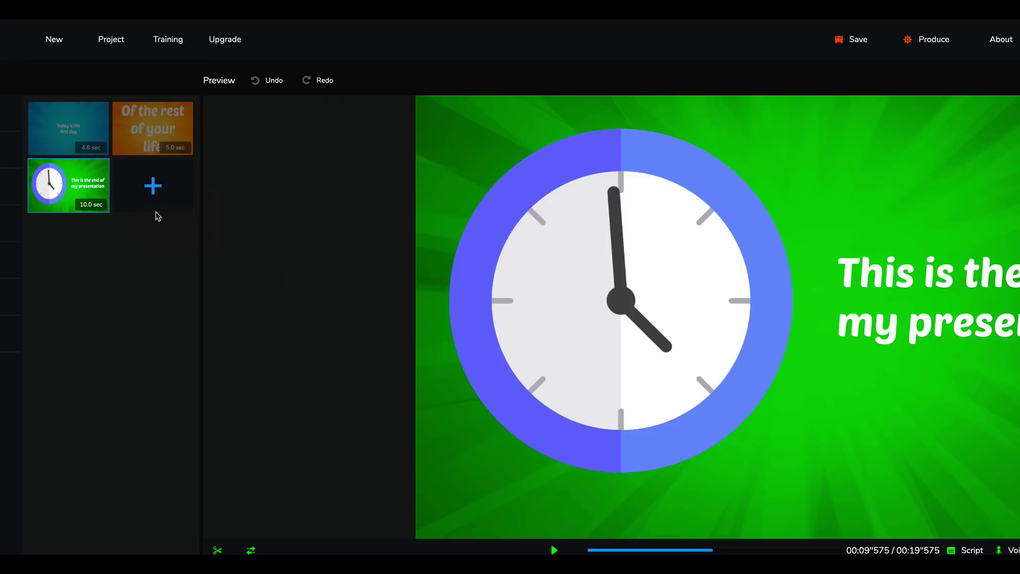
# Clone the green clock slide.
pyautogui.rightClick(74, 185)
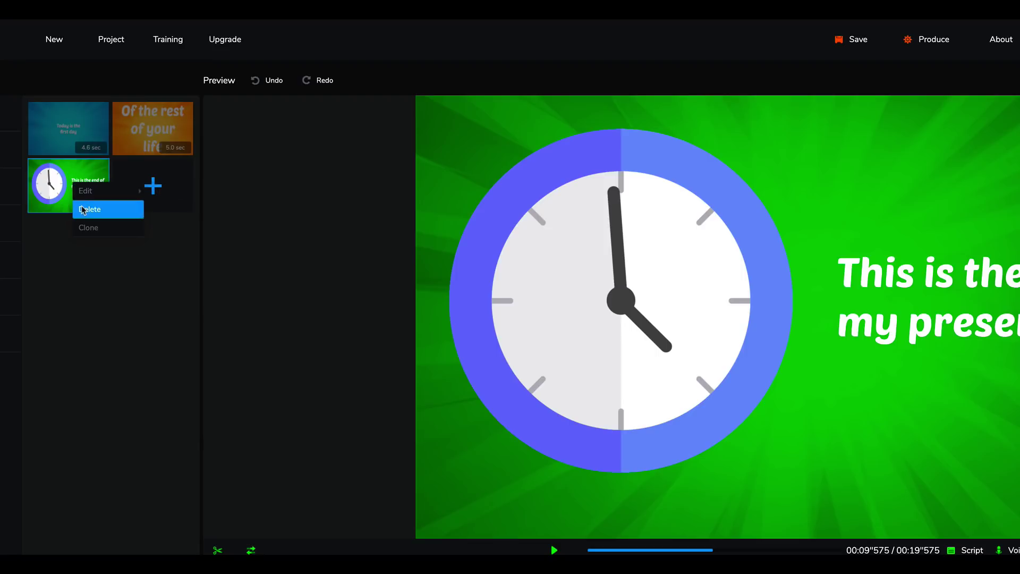
pyautogui.click(85, 228)
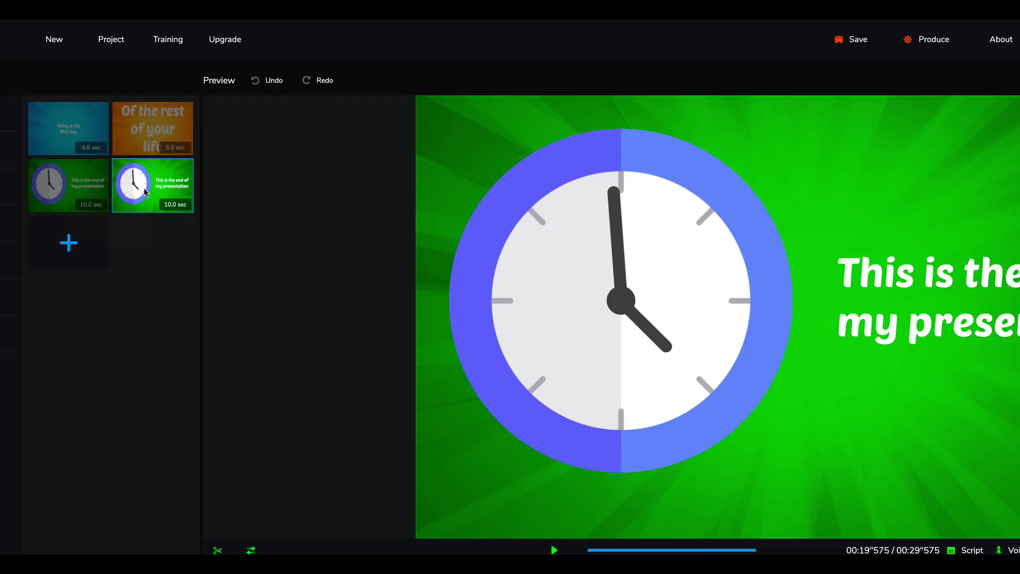
# Delete the clock image from the cloned green slide and move its text toward the slide's centre.
pyautogui.click(603, 387)
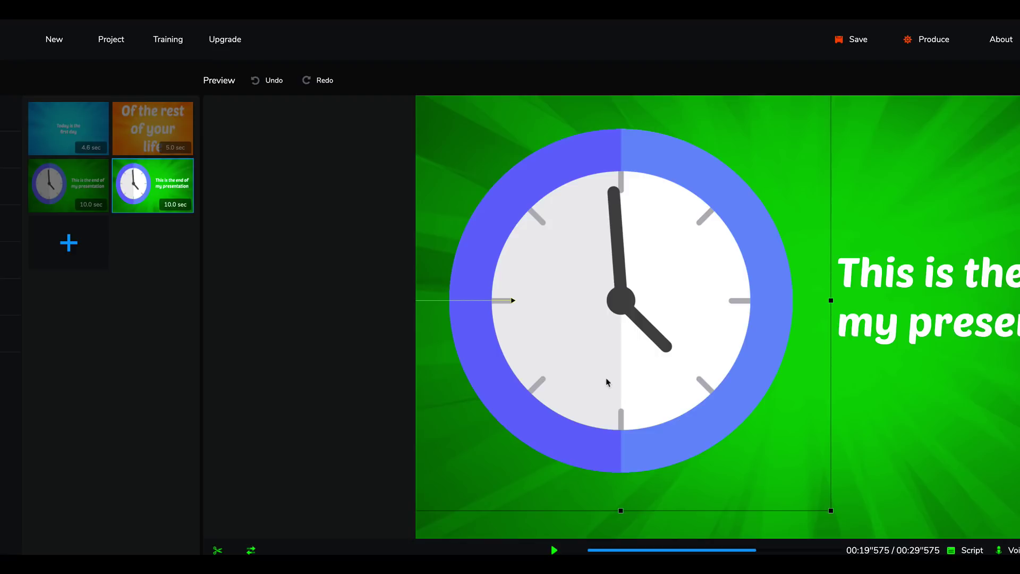
pyautogui.rightClick(606, 382)
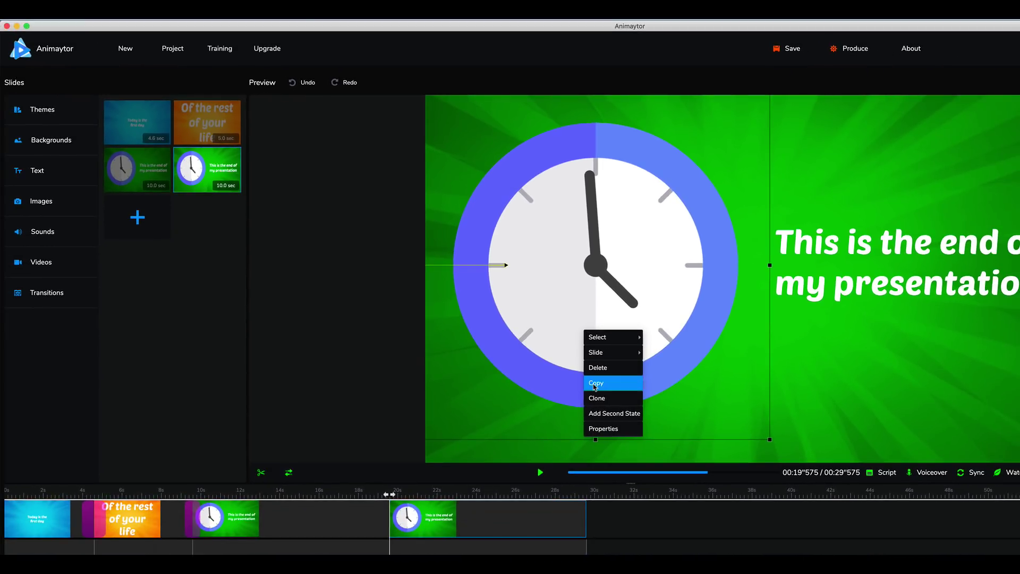
pyautogui.click(594, 372)
pyautogui.click(822, 257)
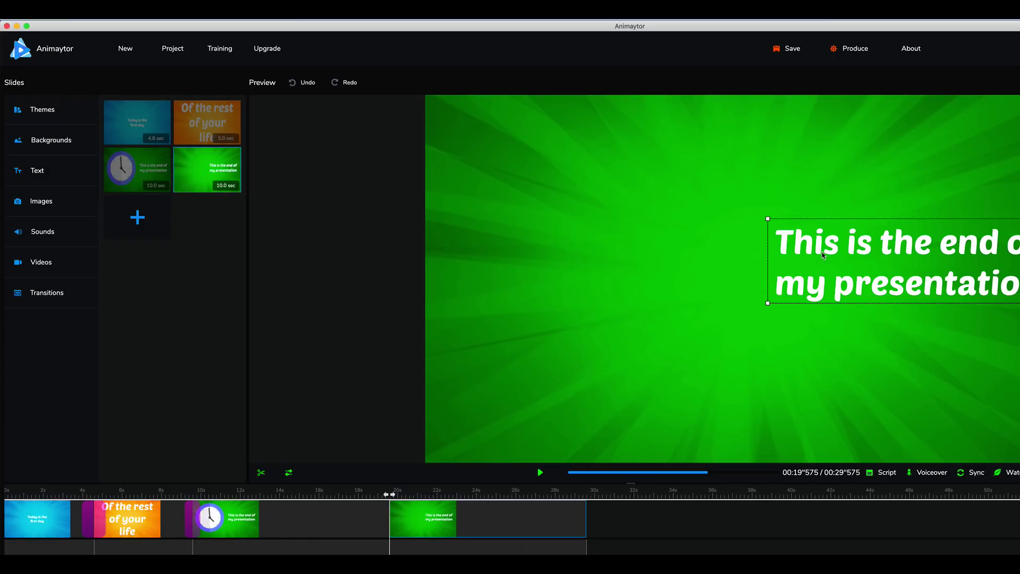
pyautogui.moveTo(821, 252); pyautogui.dragTo(663, 291)
# Replace the cloned slide's text with "I was kidding, THIS is the end!" and set its appearance effect to Shake.
pyautogui.doubleClick(696, 289)
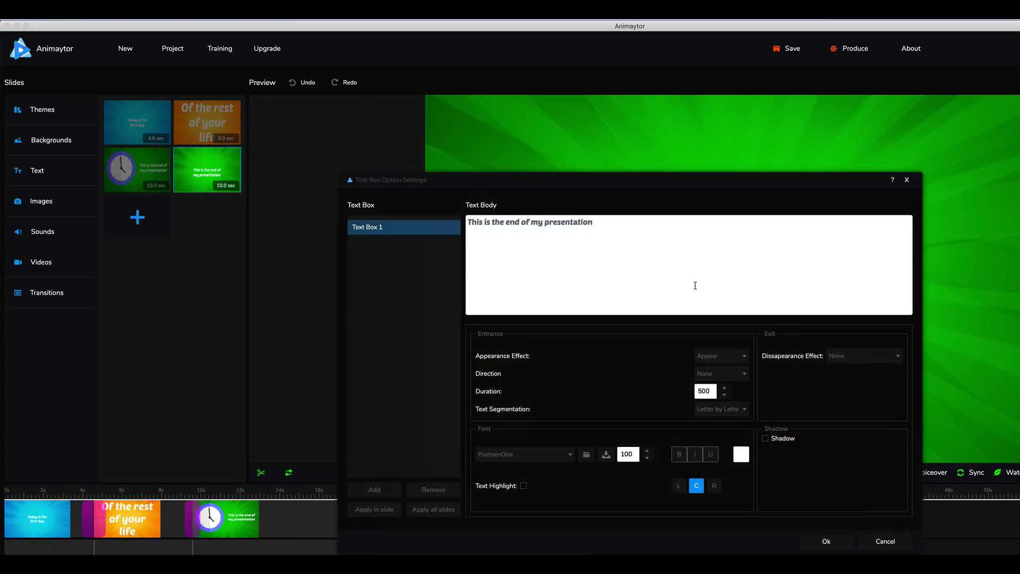
pyautogui.hotkey('ctrl', 'a')
pyautogui.write('I')
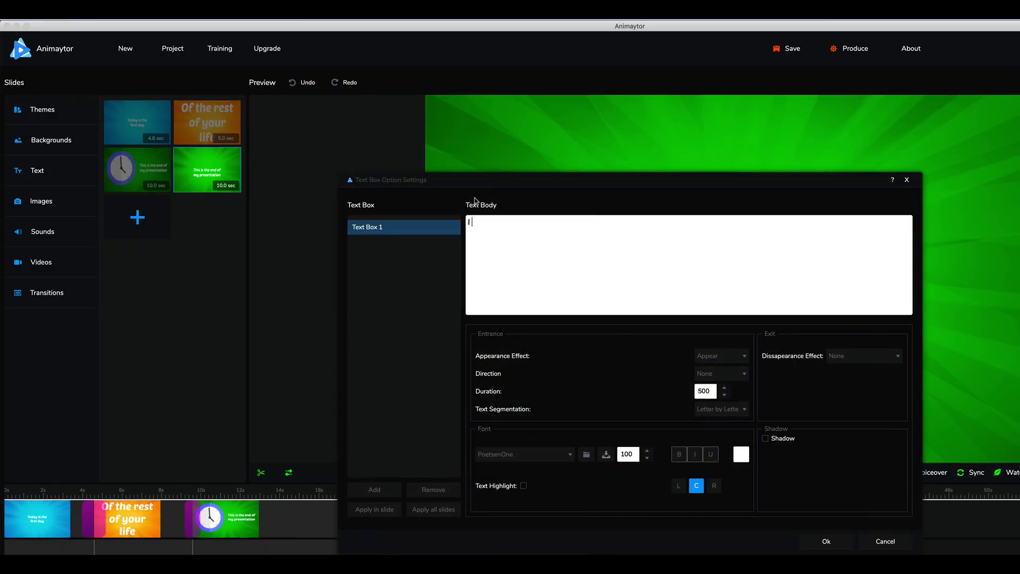
pyautogui.write(' was kidding, THIS is the end!')
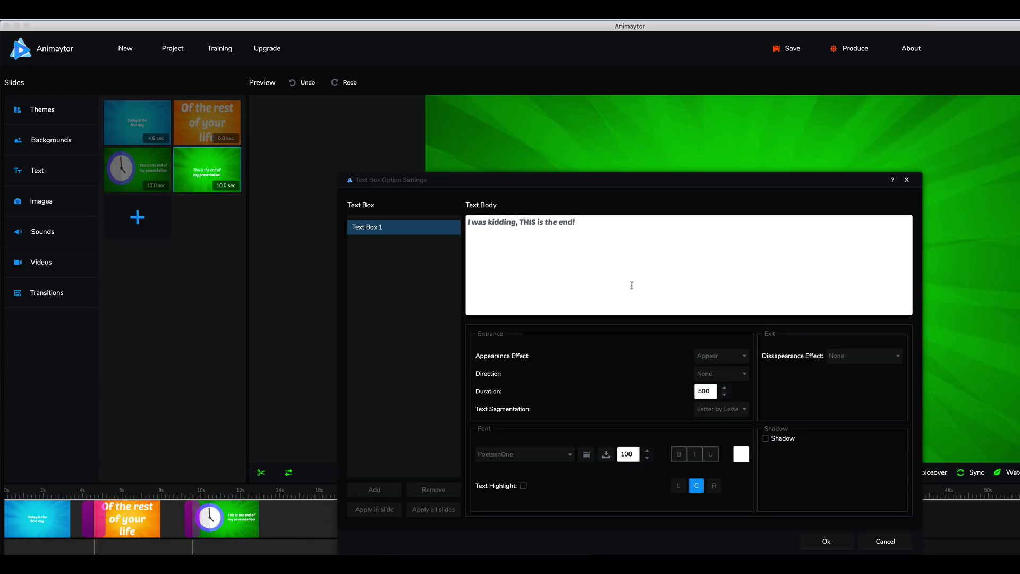
pyautogui.click(720, 358)
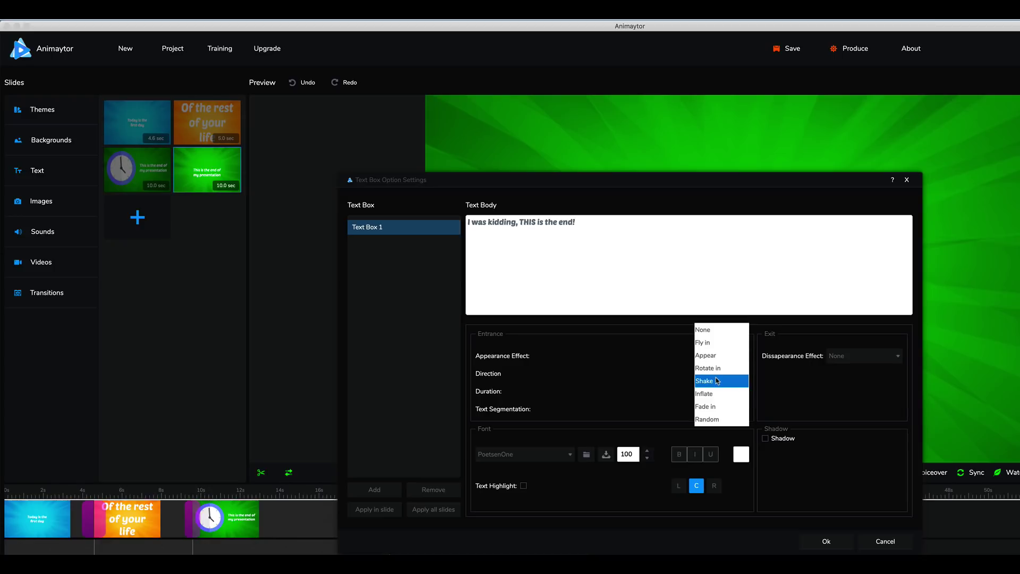
pyautogui.click(718, 381)
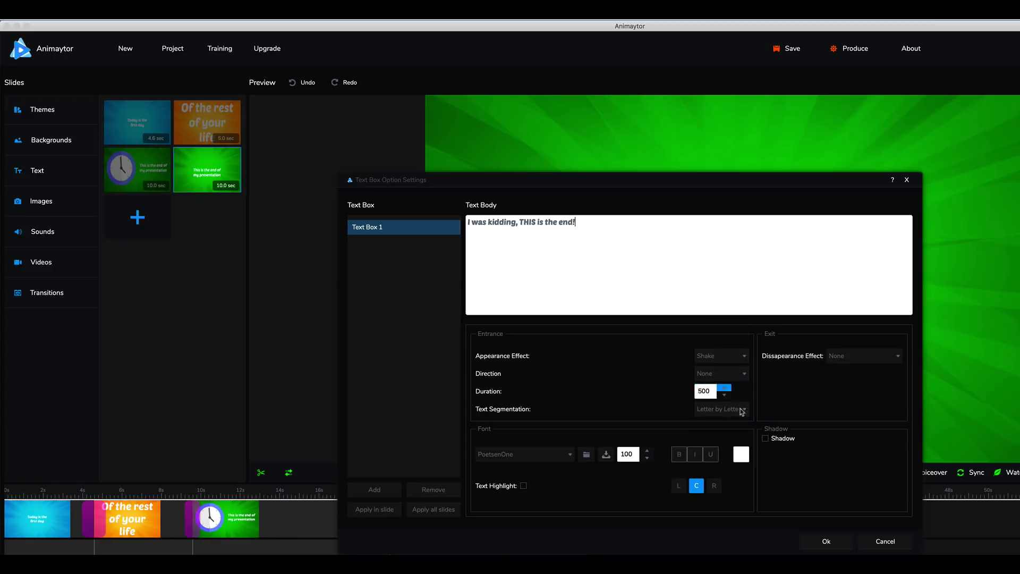
pyautogui.click(821, 542)
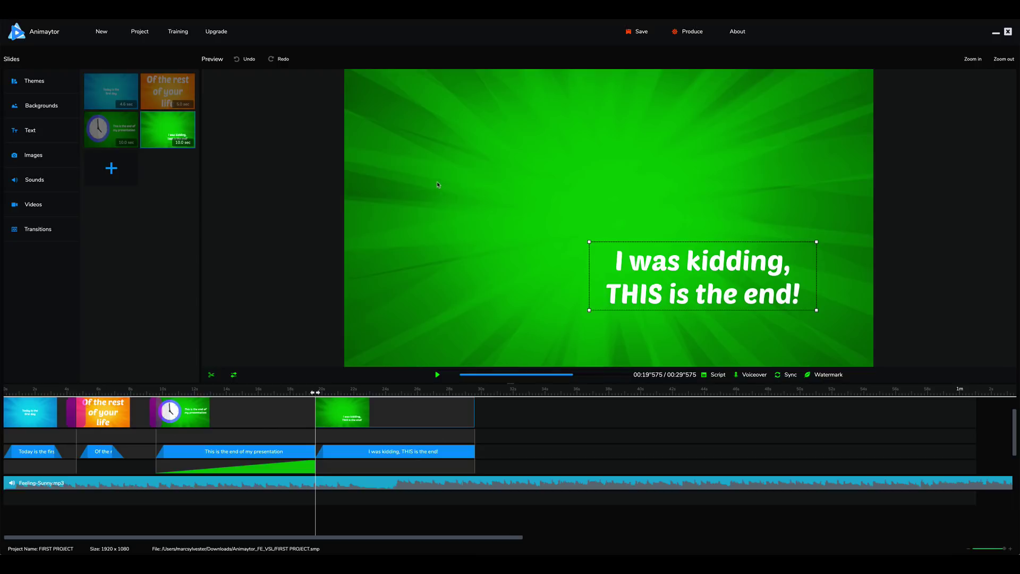
# Import the Laughingbird logo file 4807_1557775706.png from the Free WGC Boxshots folder into the uploads and add it to the last slide.
pyautogui.click(38, 158)
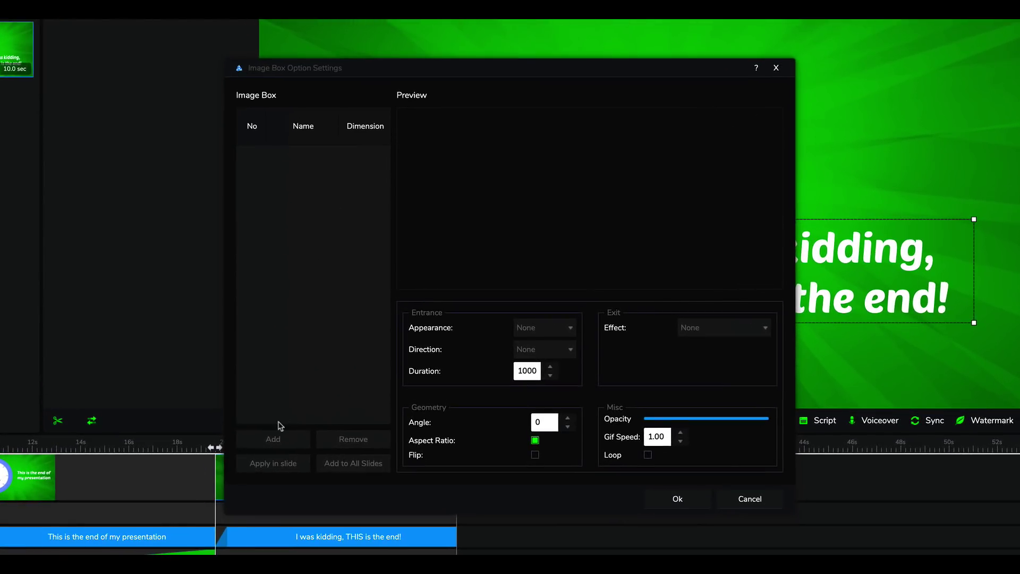
pyautogui.click(268, 440)
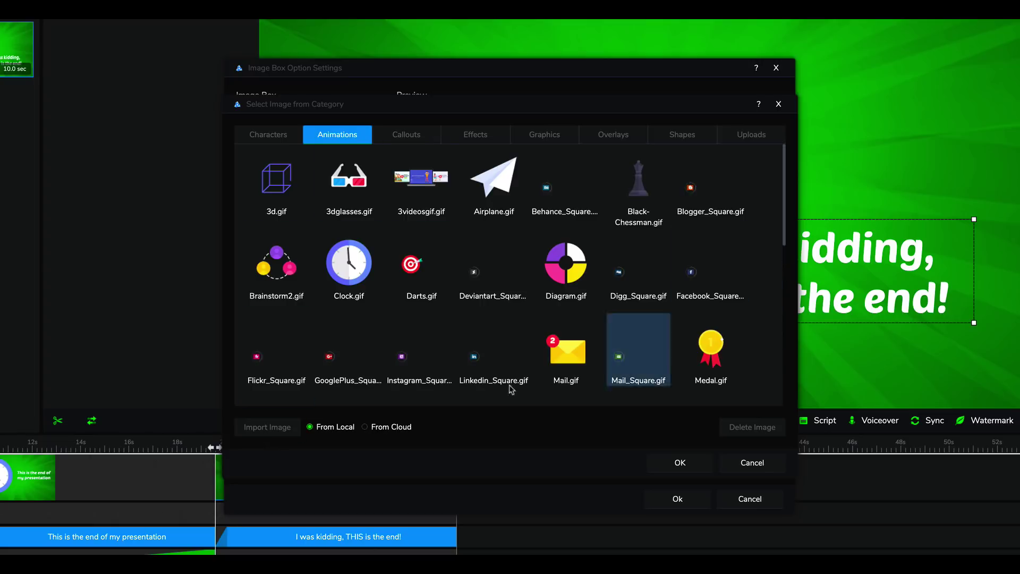
pyautogui.click(753, 138)
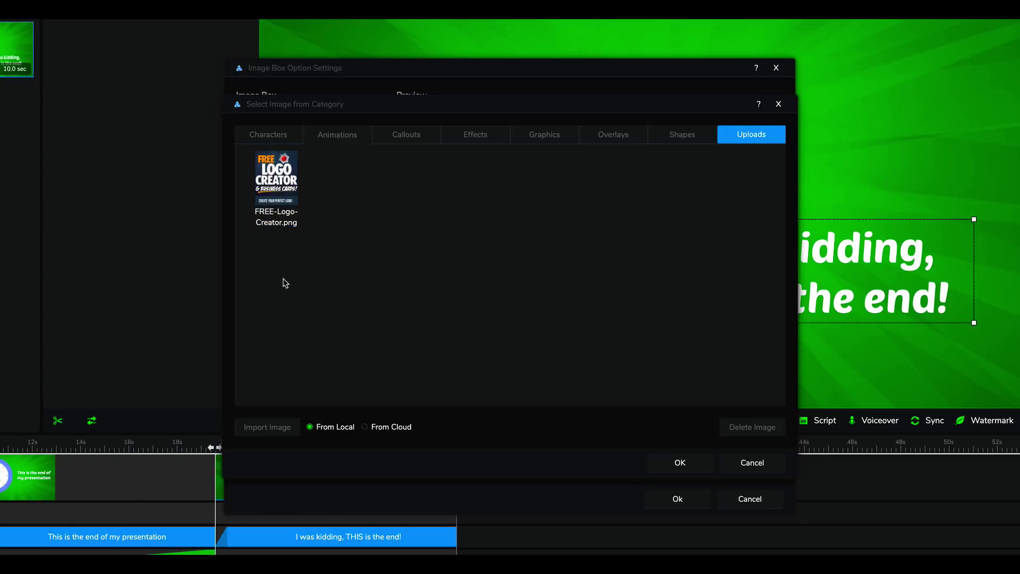
pyautogui.click(268, 429)
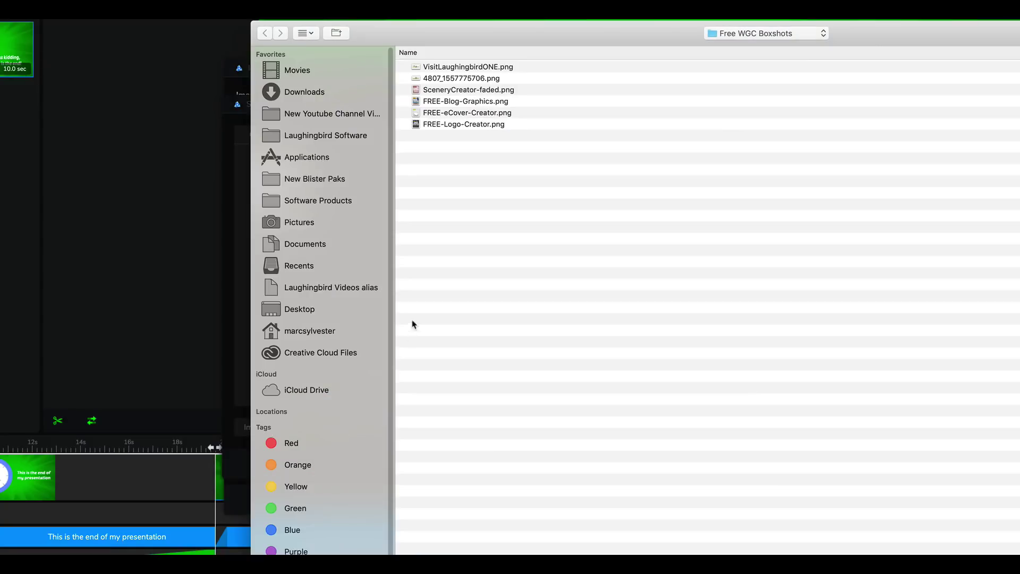
pyautogui.click(306, 34)
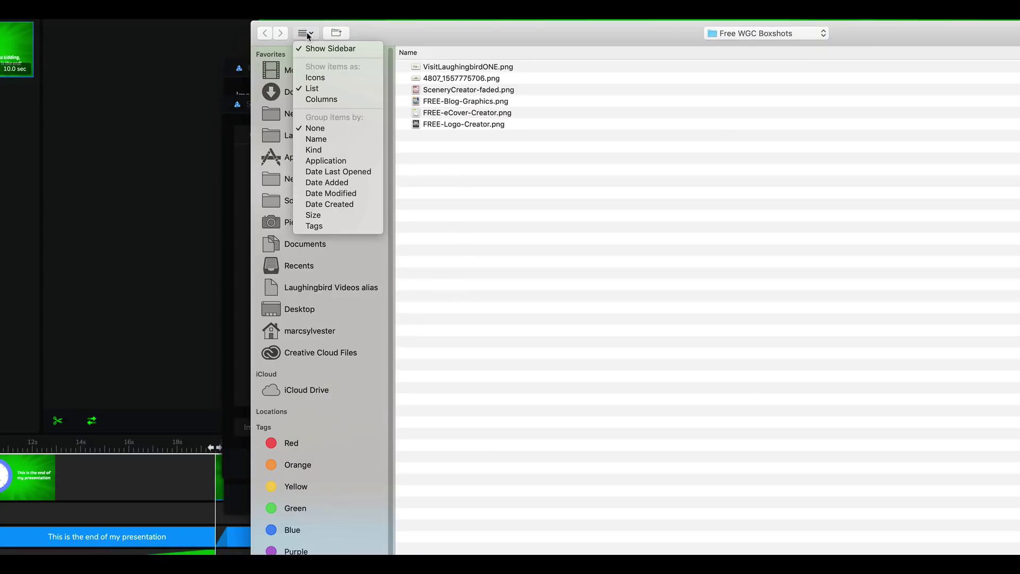
pyautogui.click(314, 78)
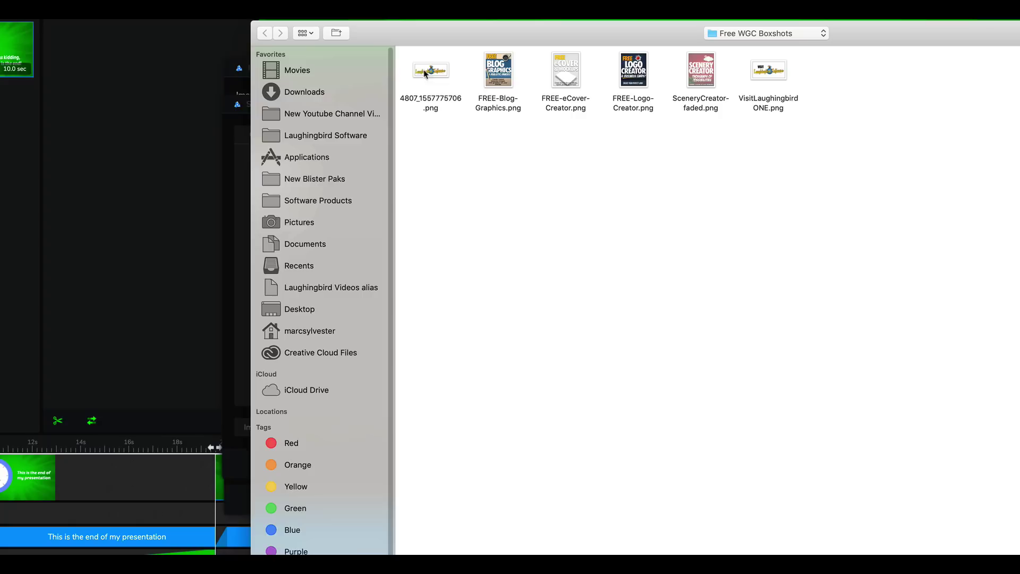
pyautogui.click(422, 75)
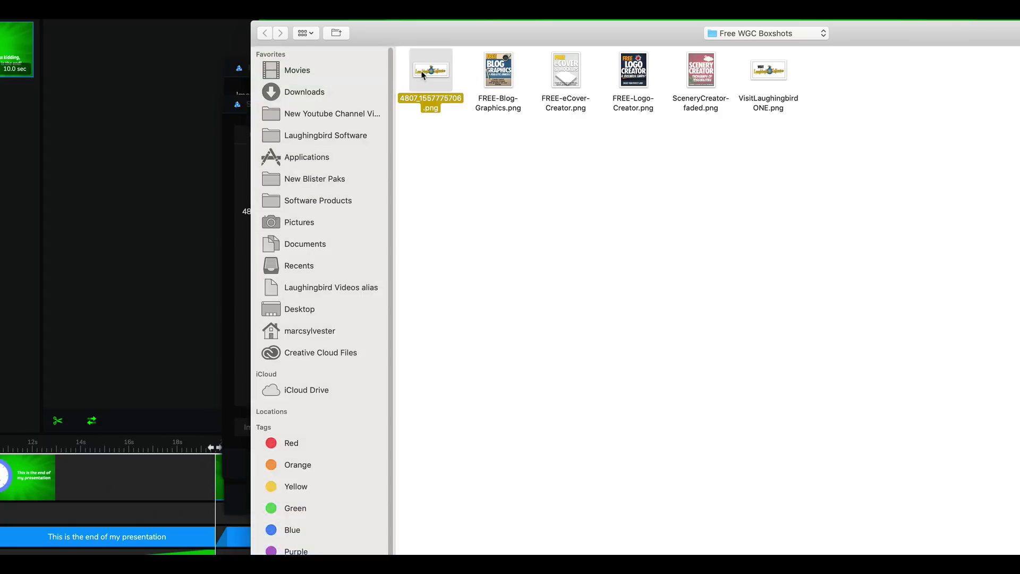
pyautogui.doubleClick(422, 74)
pyautogui.click(267, 182)
pyautogui.click(681, 464)
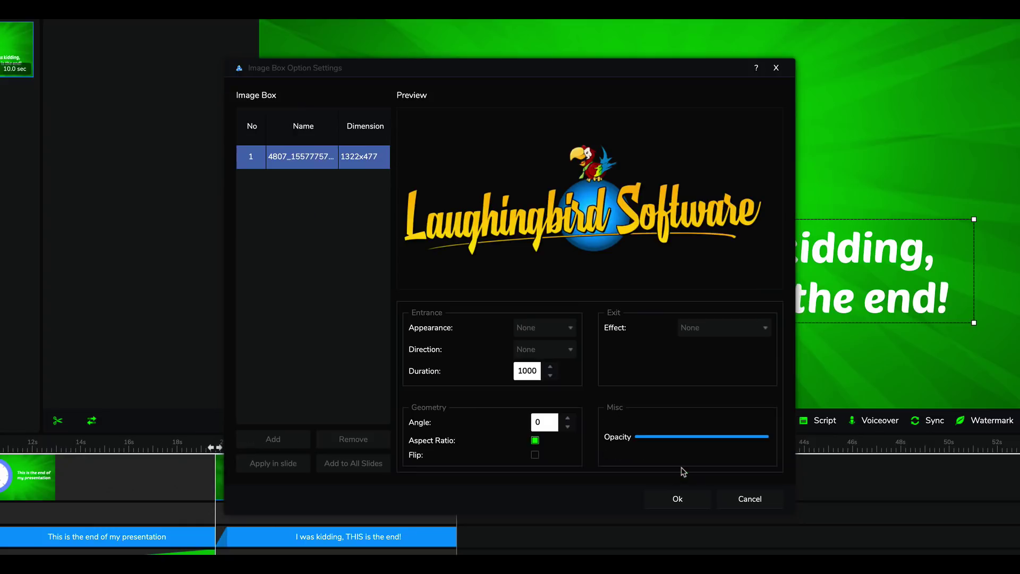
# Set the logo's appearance effect to Appear and scale the logo down on the slide.
pyautogui.click(542, 332)
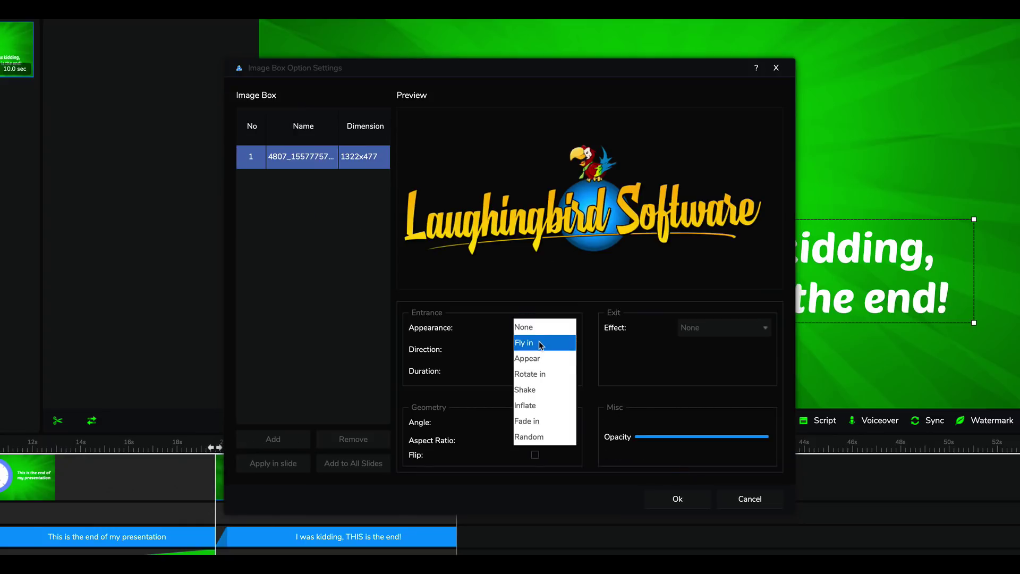
pyautogui.click(539, 359)
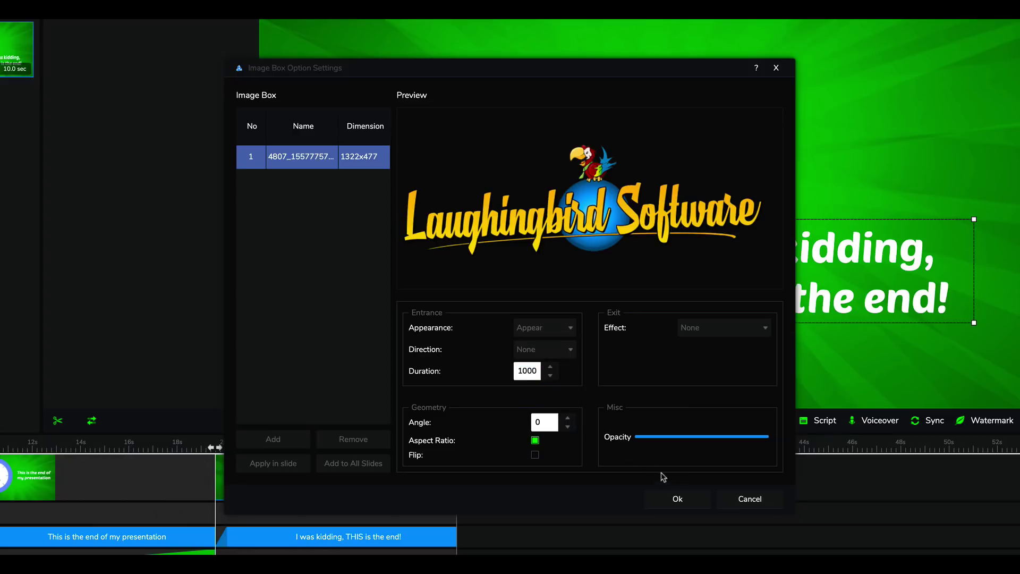
pyautogui.click(678, 500)
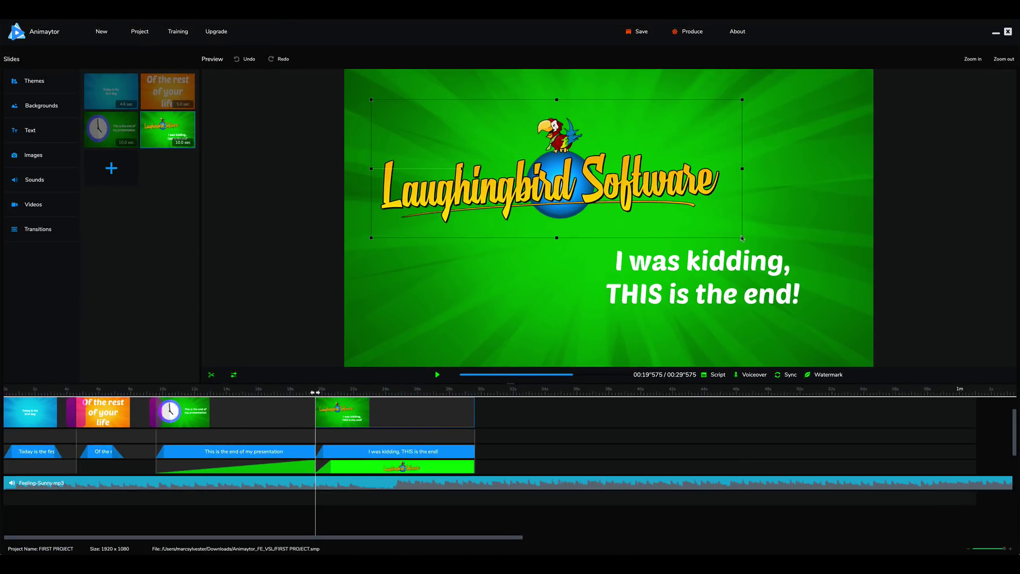
pyautogui.moveTo(742, 238); pyautogui.dragTo(664, 211)
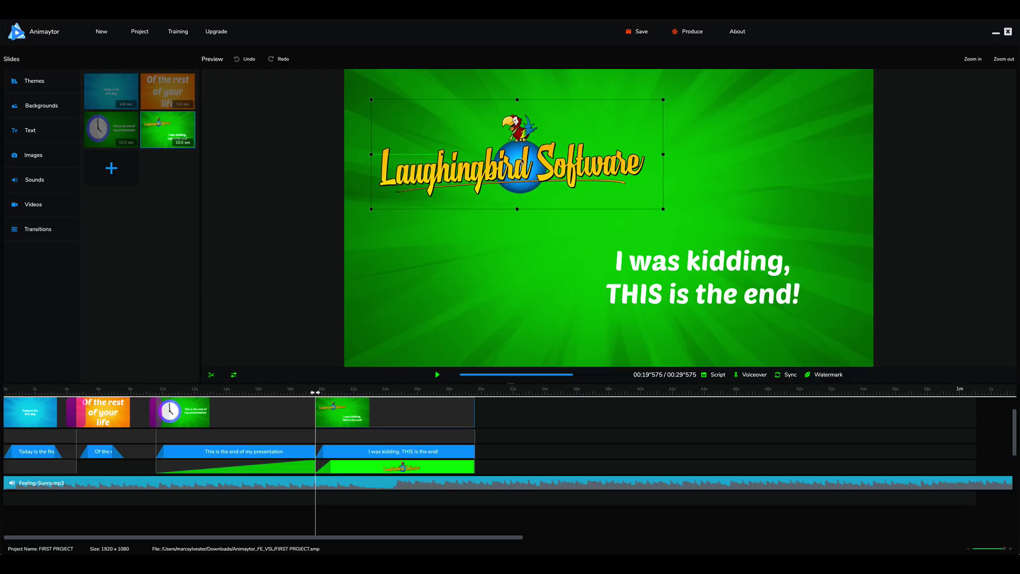
# Rotate the Laughingbird Software logo counter-clockwise so that it slants upward to the right.
pyautogui.doubleClick(522, 161)
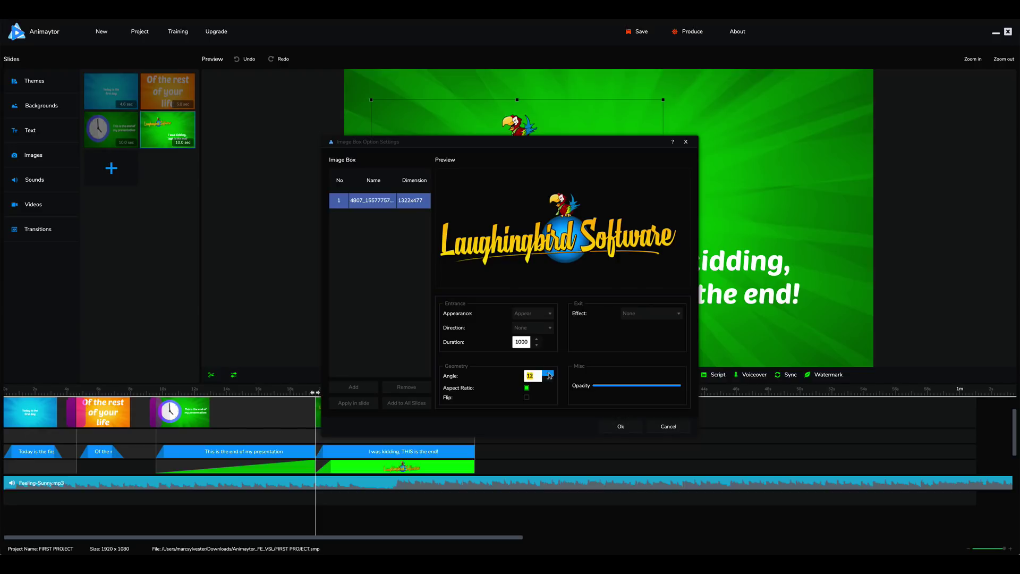
pyautogui.click(621, 426)
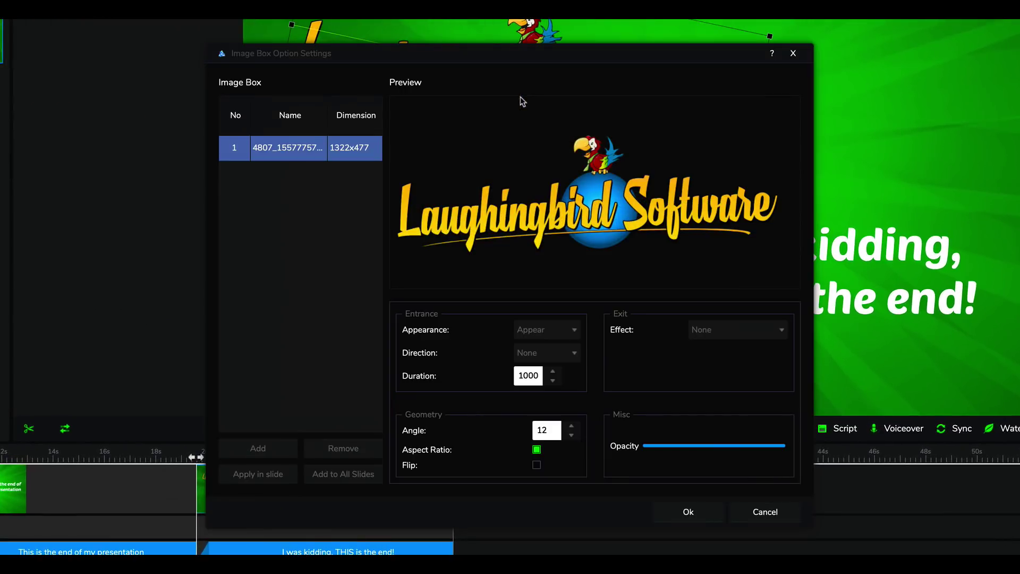
pyautogui.click(571, 435)
pyautogui.click(571, 435)
pyautogui.click(571, 435)
pyautogui.click(571, 435)
pyautogui.click(571, 436)
pyautogui.click(686, 511)
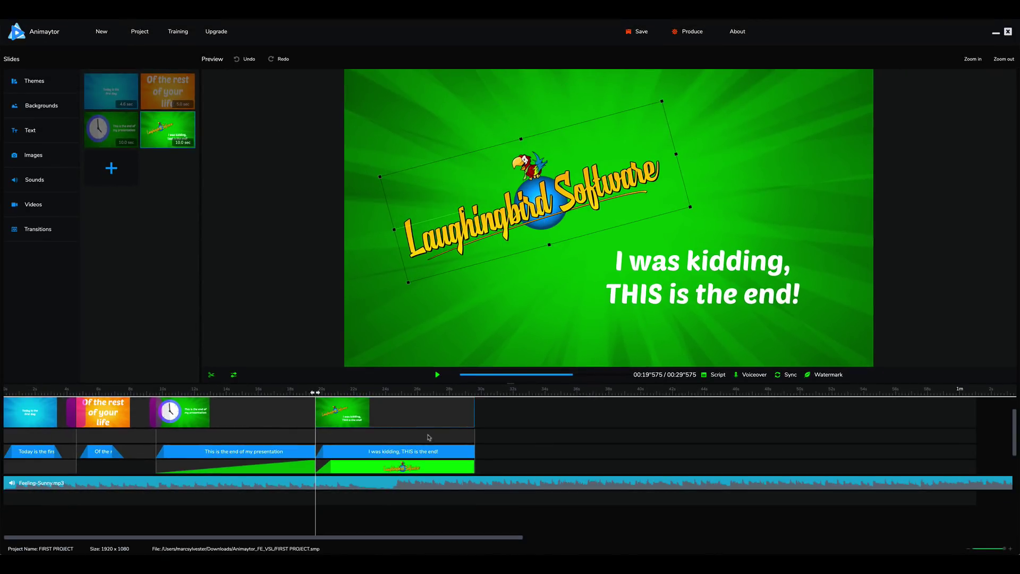
# Preview the last slide from about 19 s, lengthen the logo's entrance on the timeline and delay its start to about 20.7 s.
pyautogui.click(306, 394)
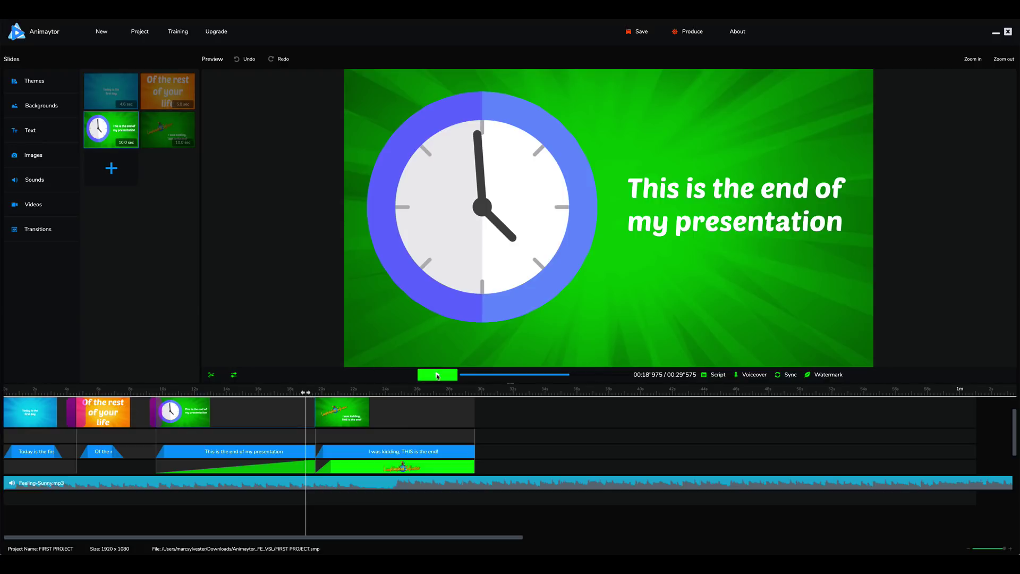
pyautogui.click(437, 375)
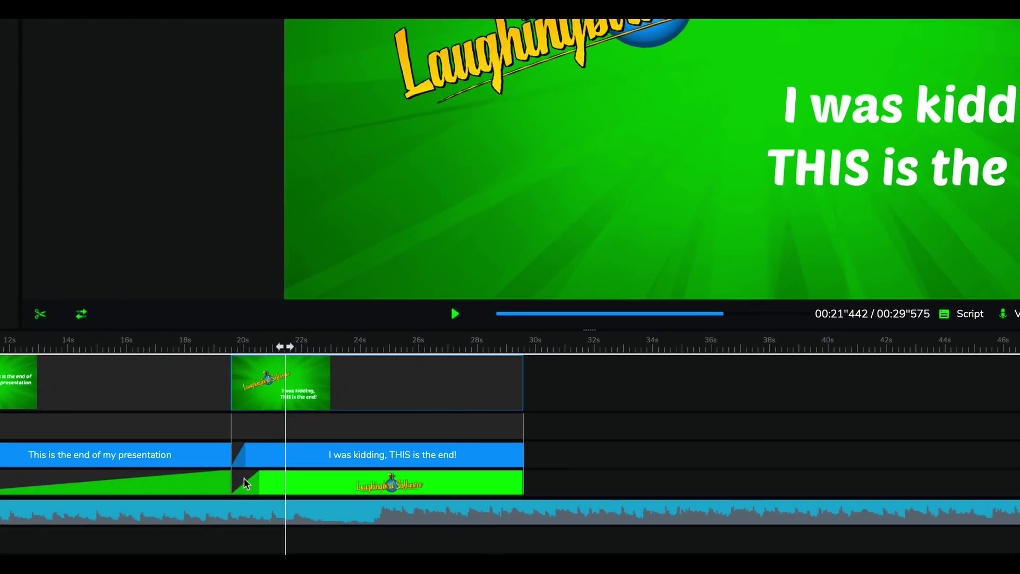
pyautogui.moveTo(258, 489); pyautogui.dragTo(307, 486)
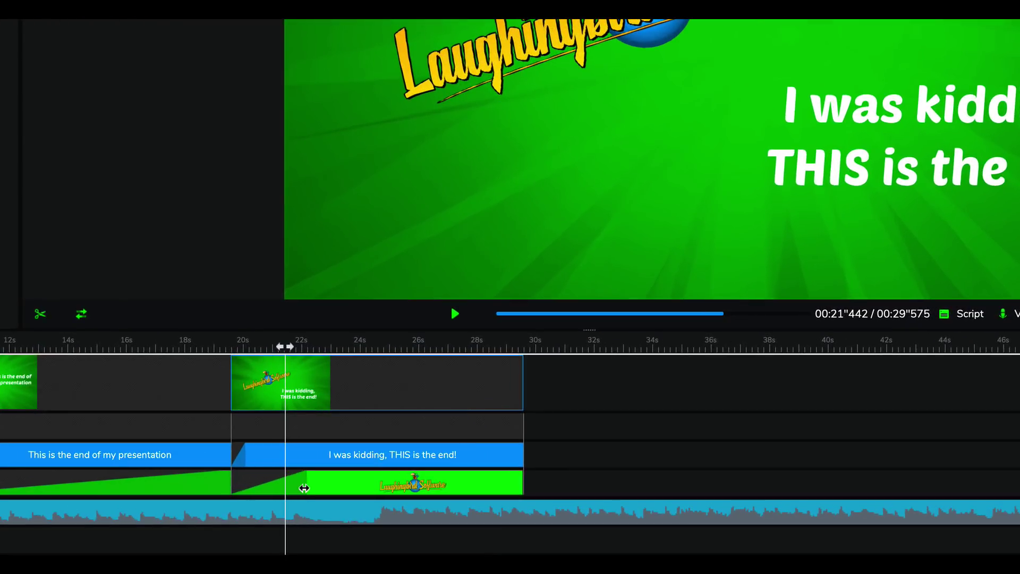
pyautogui.moveTo(242, 493); pyautogui.dragTo(273, 489)
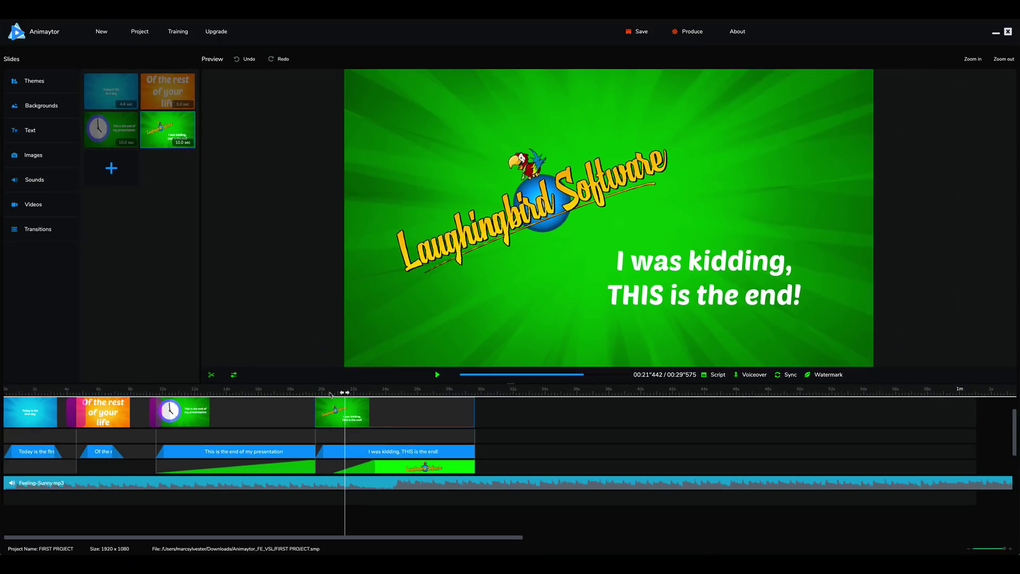
# Preview the logo's entrance from 20.5 s and play the whole video from the beginning.
pyautogui.moveTo(290, 355); pyautogui.dragTo(266, 365)
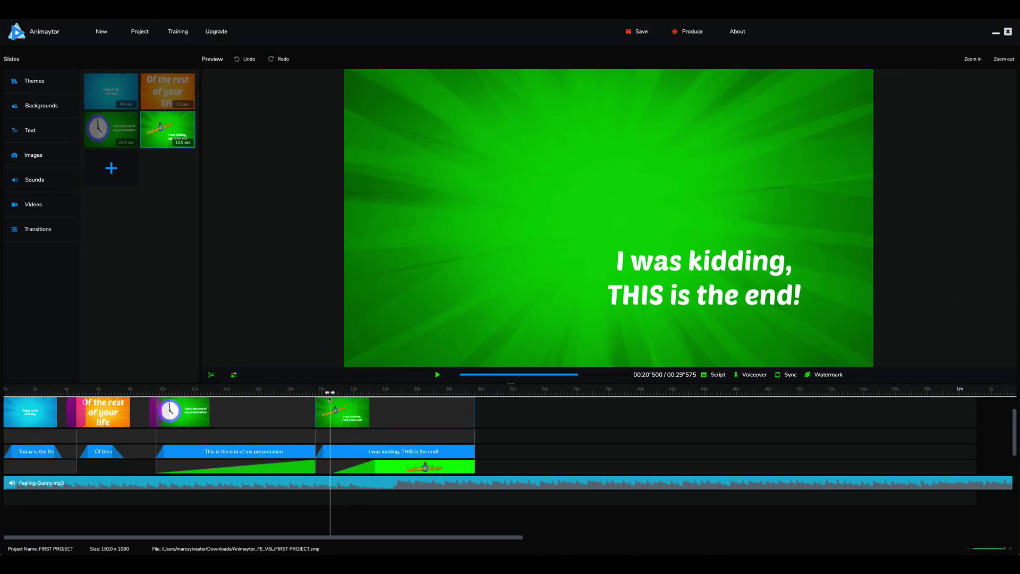
pyautogui.click(437, 375)
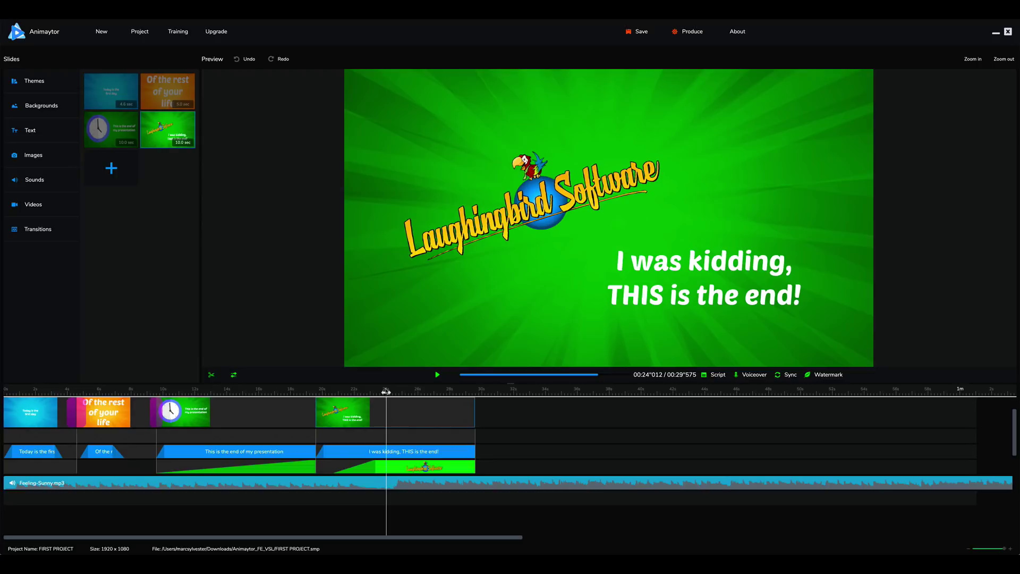
pyautogui.moveTo(387, 393); pyautogui.dragTo(5, 392)
pyautogui.click(438, 374)
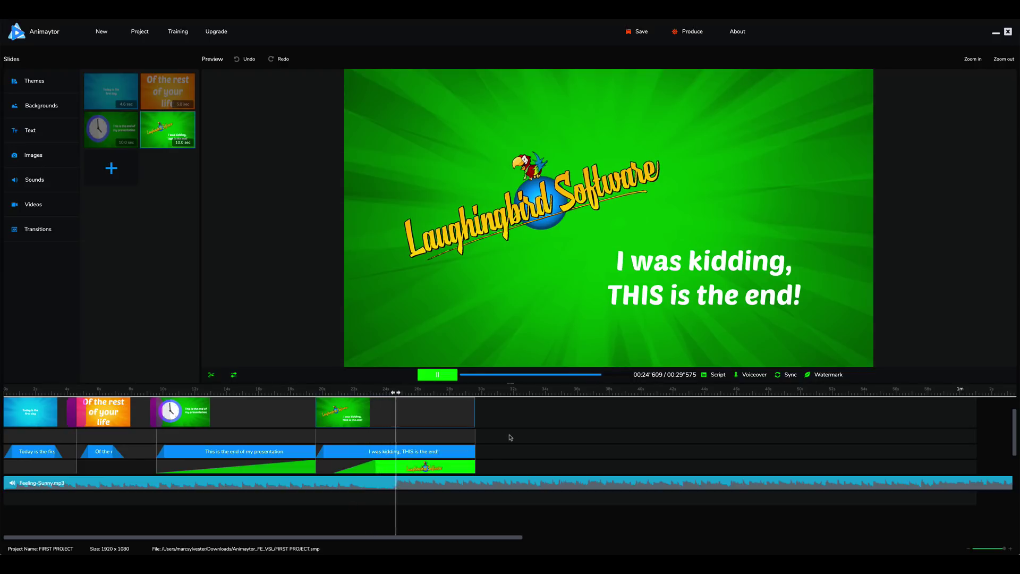
pyautogui.click(437, 376)
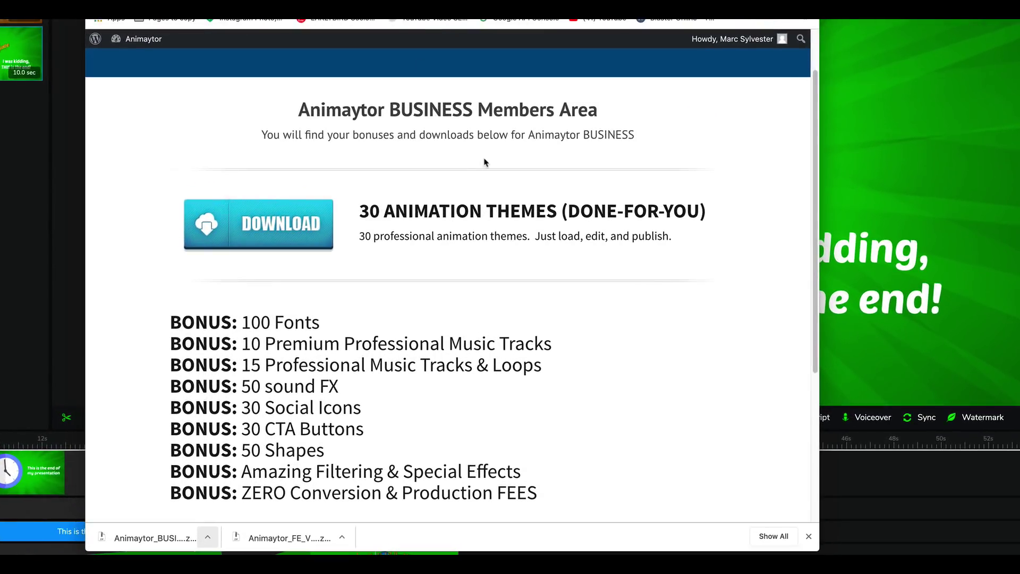
# Switch to the browser and review the downloads and bonuses on the Animaytor BUSINESS members page.
pyautogui.scroll(3, 489, 174)
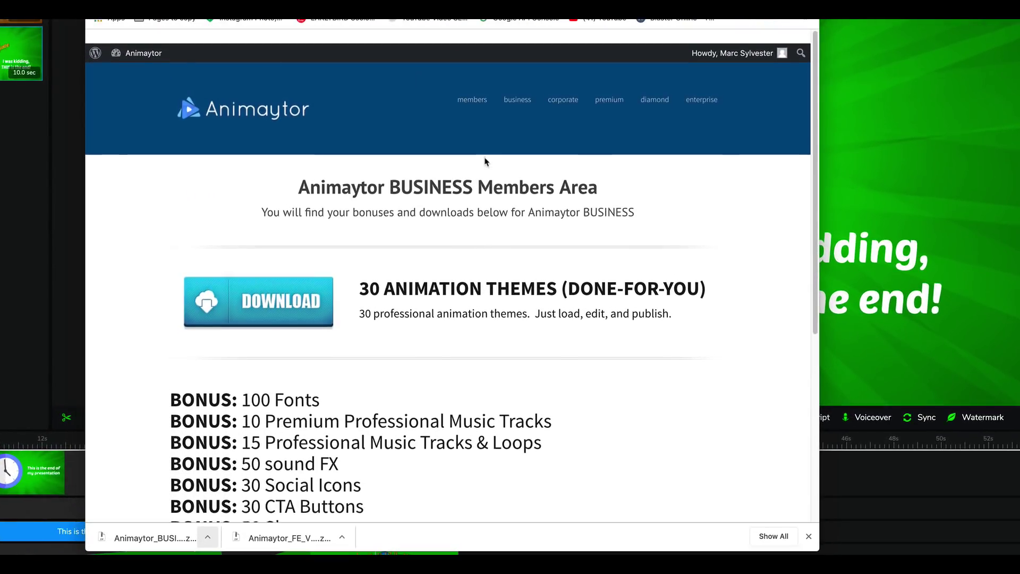
pyautogui.scroll(-1, 487, 159)
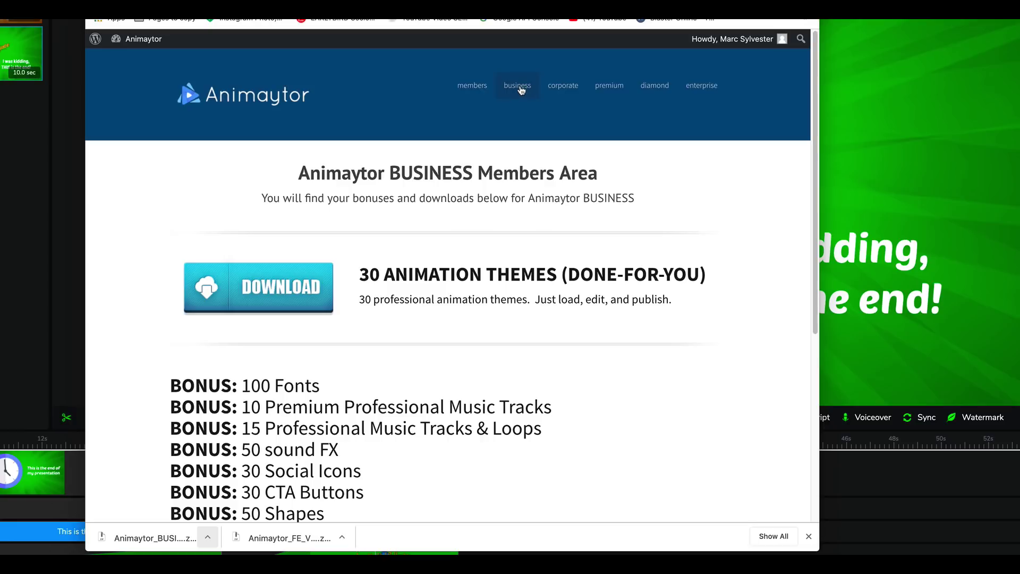
pyautogui.scroll(-4, 360, 383)
pyautogui.scroll(2, 359, 380)
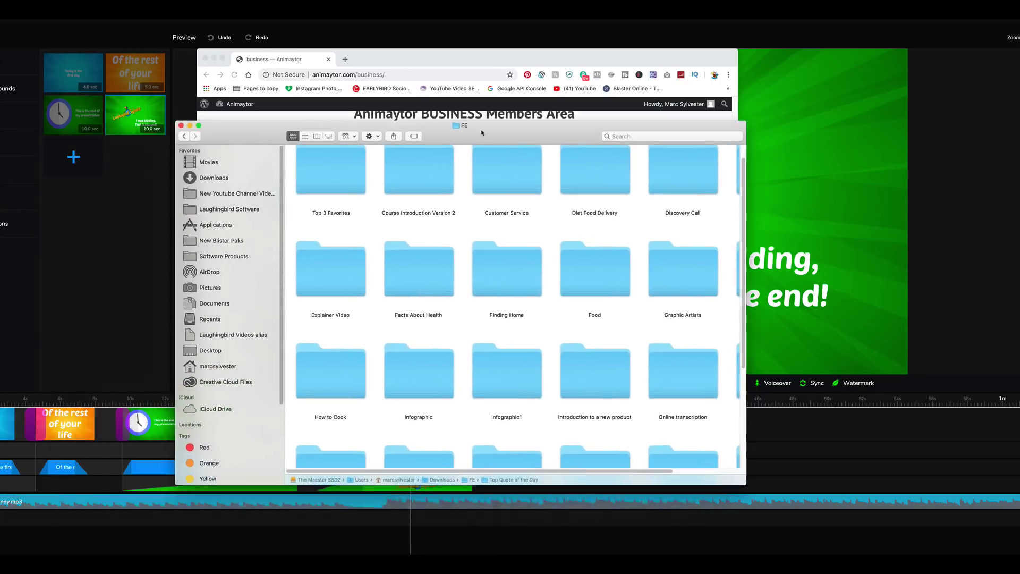
# Browse the theme folders inside FE and open the Graphic Artists folder.
pyautogui.scroll(1, 445, 147)
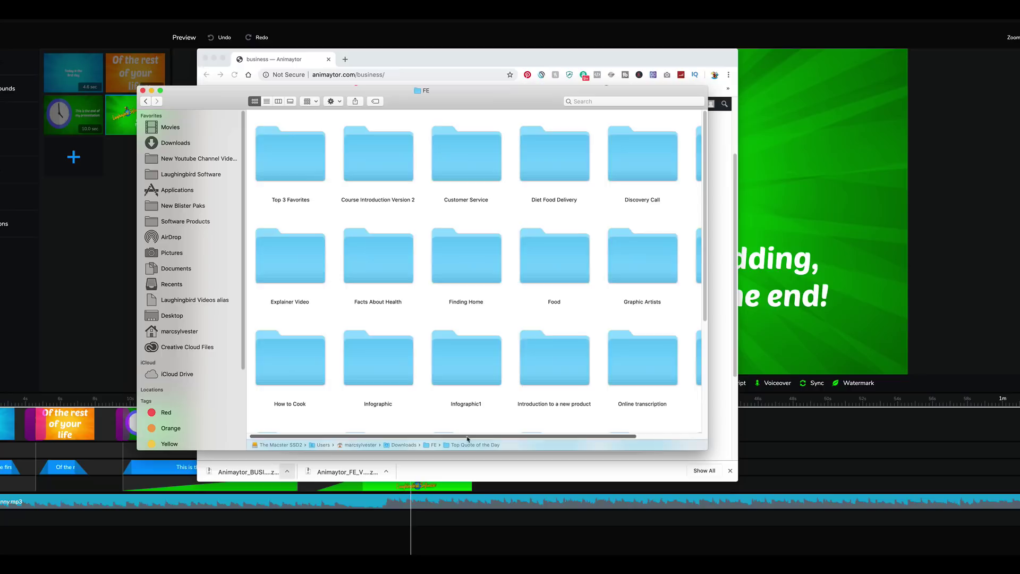
pyautogui.moveTo(467, 436); pyautogui.dragTo(534, 442)
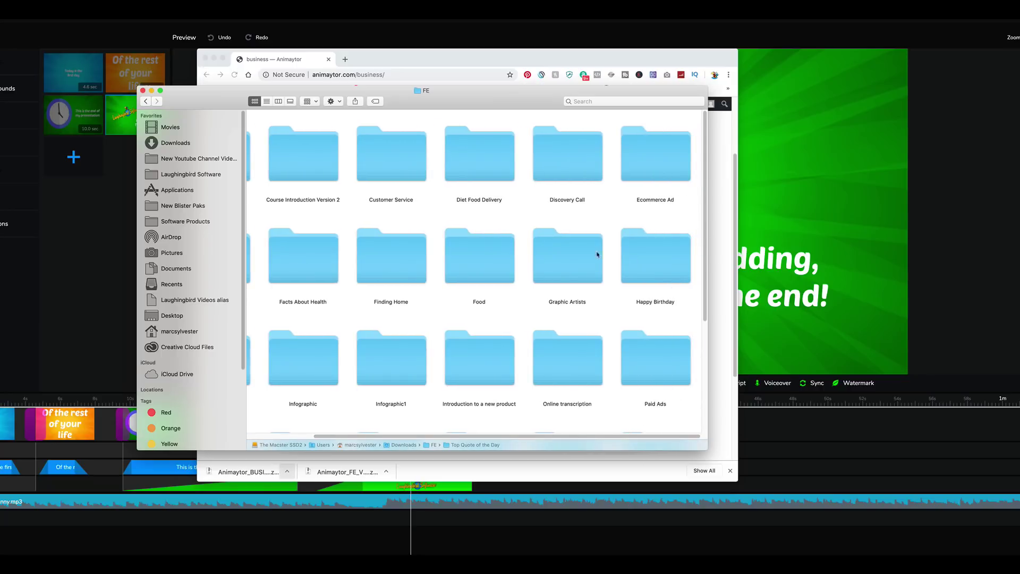
pyautogui.doubleClick(560, 265)
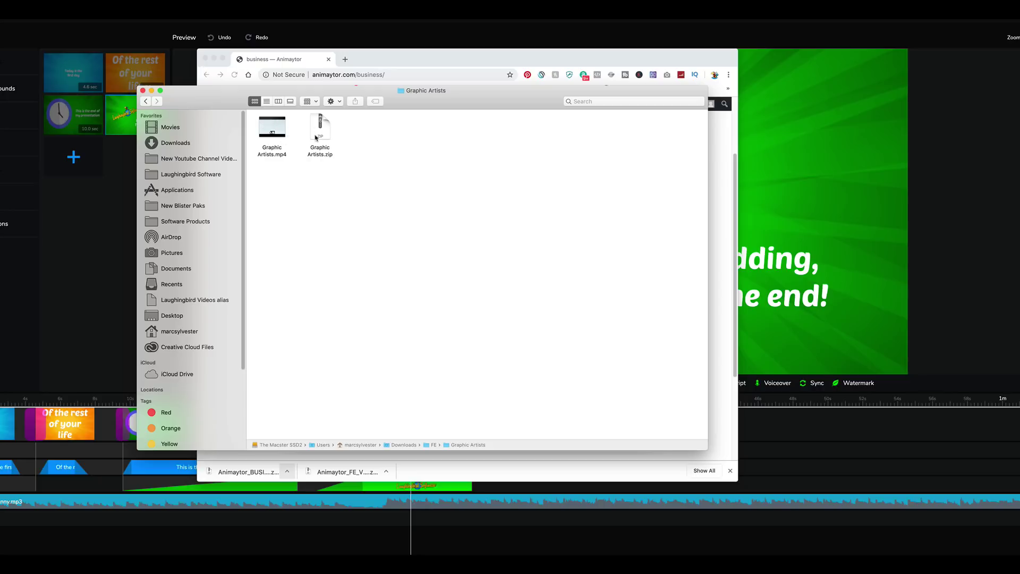
# Play the sample video Graphic Artists.mp4, pausing and resuming it along the way, and close the player.
pyautogui.click(260, 132)
pyautogui.doubleClick(261, 133)
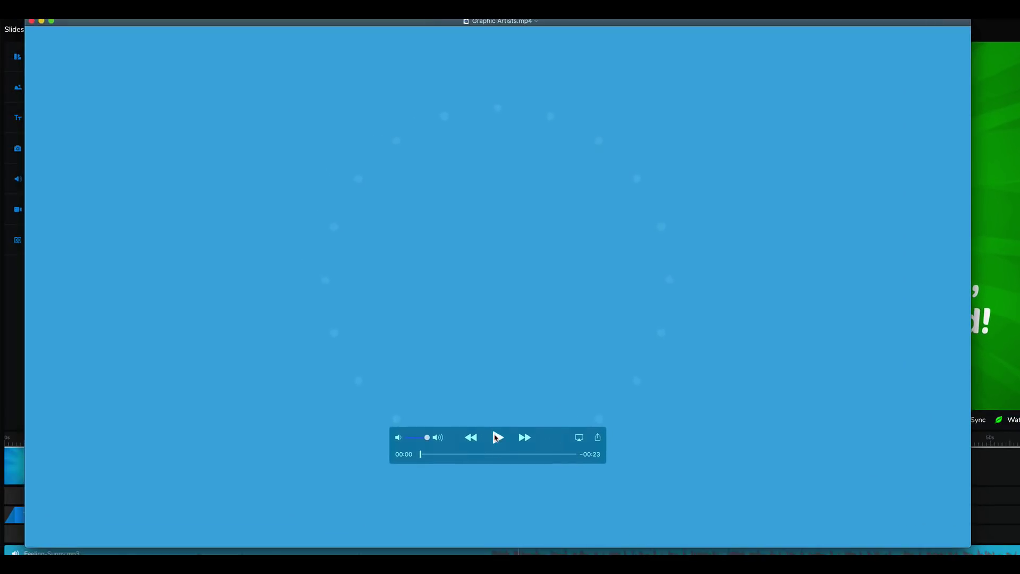
pyautogui.click(497, 438)
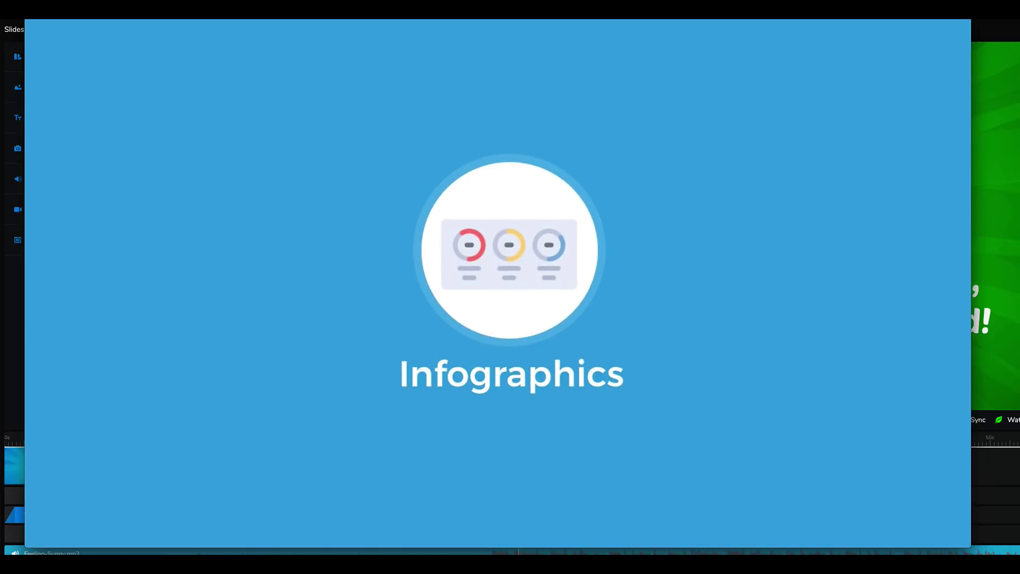
pyautogui.moveTo(499, 396)
pyautogui.click(494, 437)
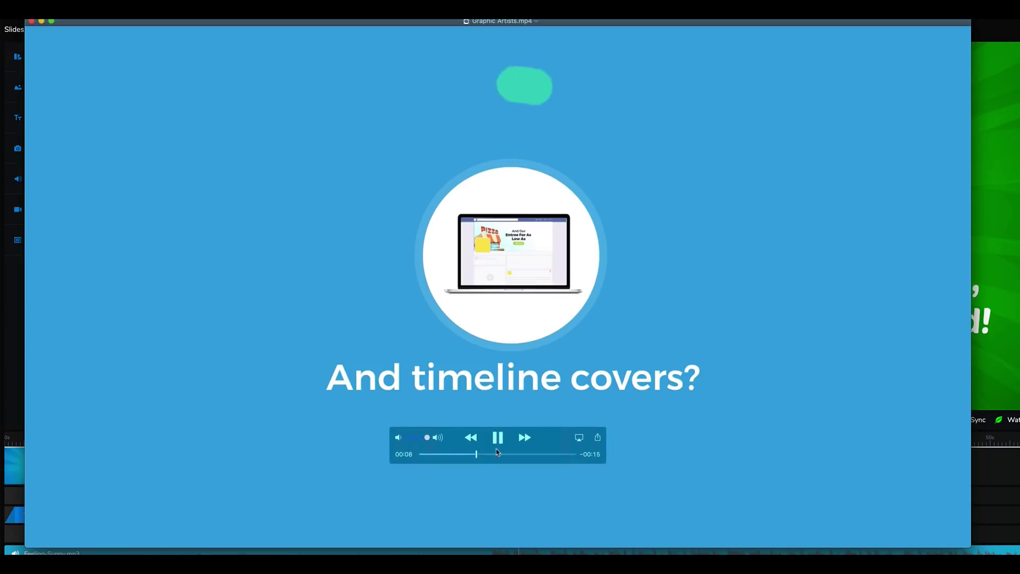
pyautogui.click(497, 441)
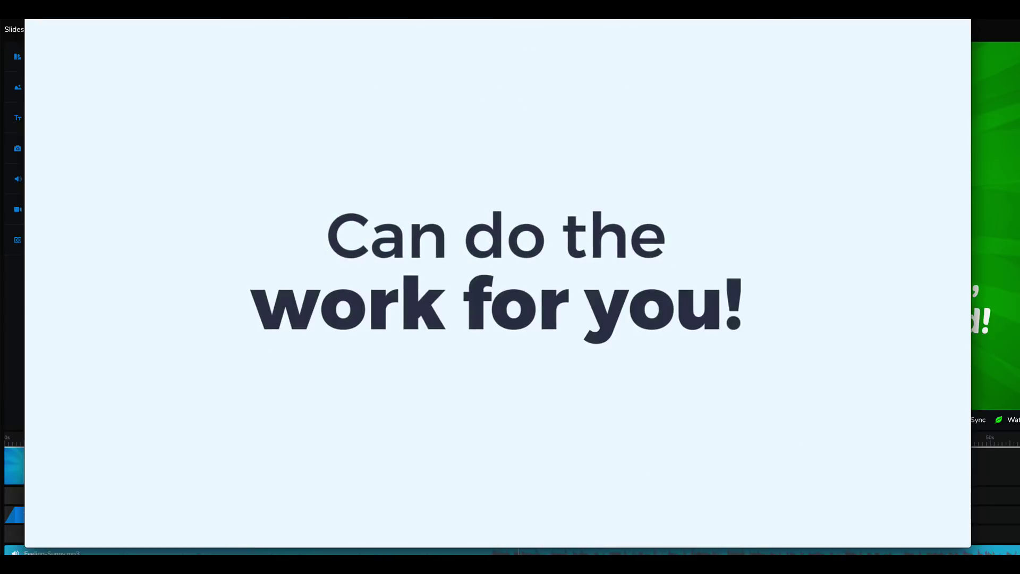
pyautogui.click(498, 437)
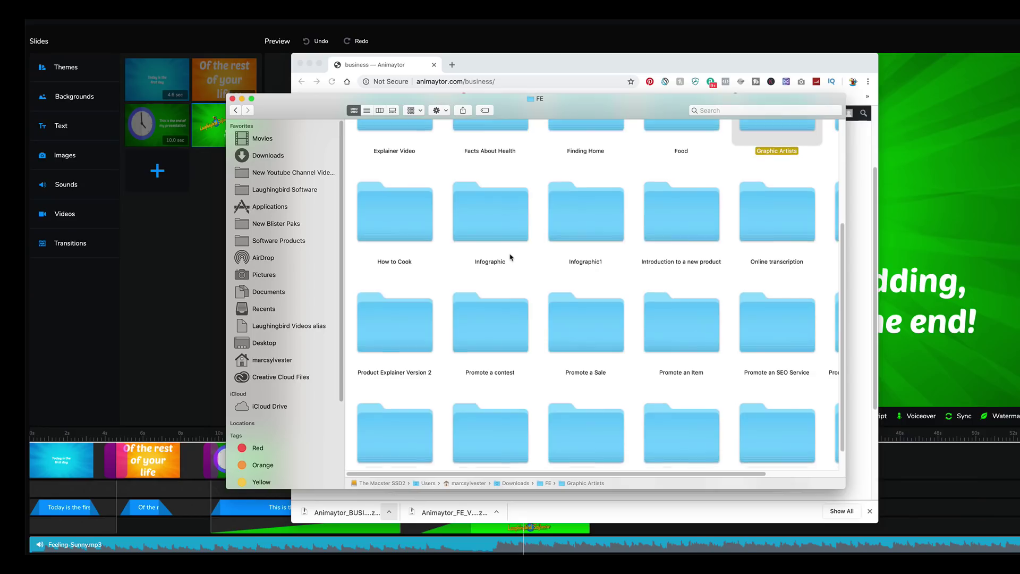
pyautogui.click(31, 21)
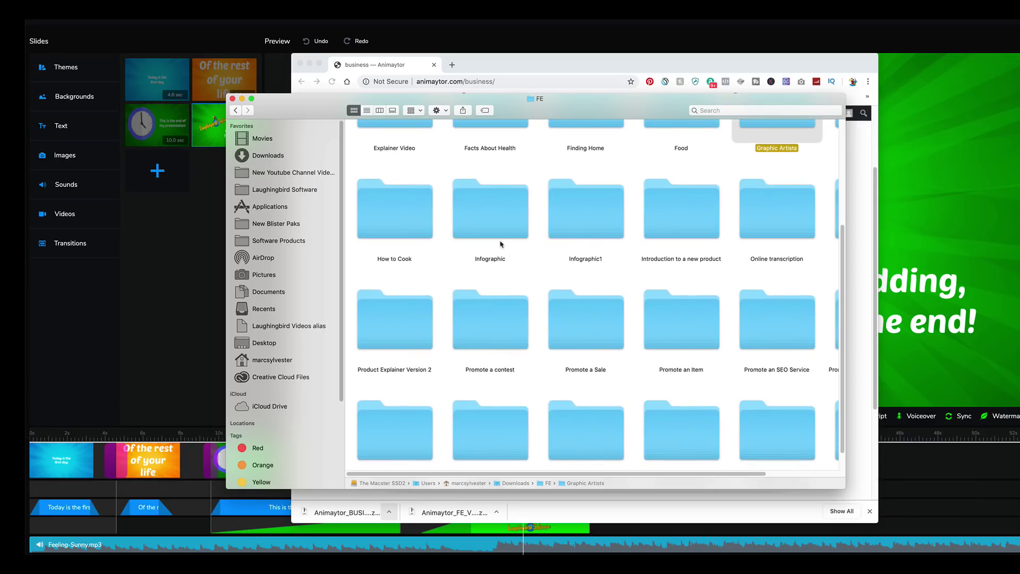
# Open the Product Explainer Version 2 folder and play its sample video Product Explainer Version 2.mp4.
pyautogui.doubleClick(389, 319)
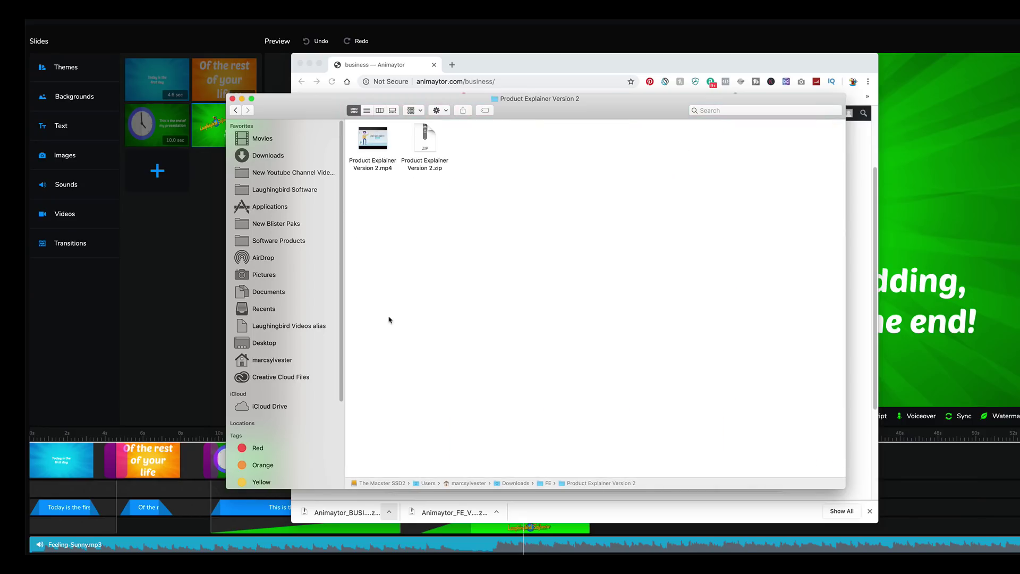
pyautogui.doubleClick(372, 139)
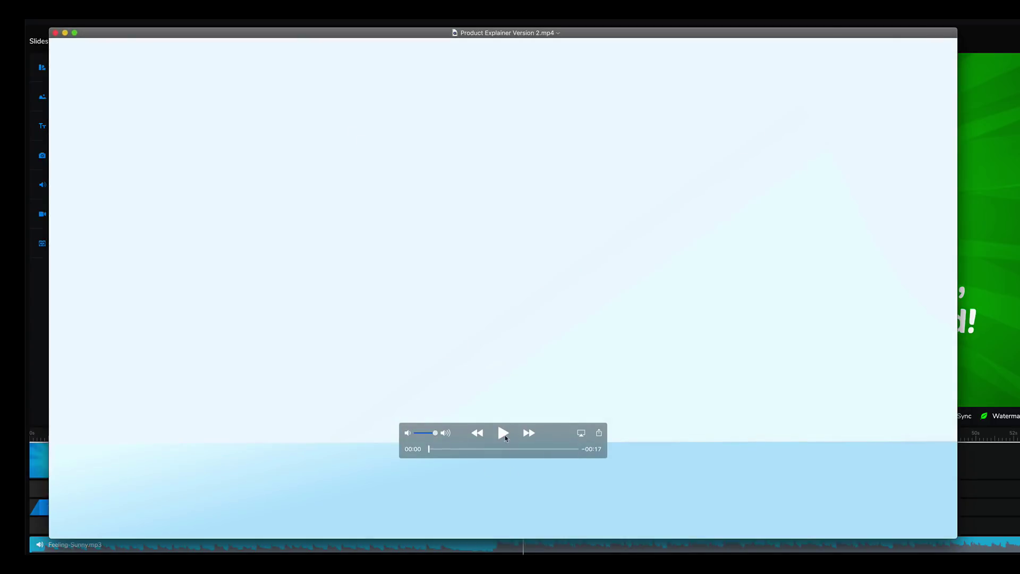
pyautogui.click(503, 434)
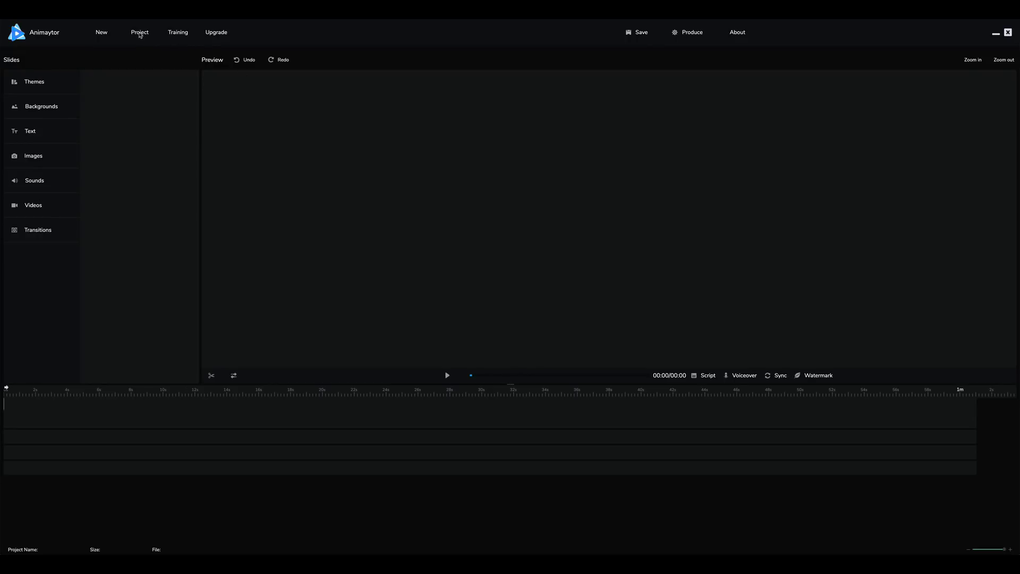
# Open the project file Explainer Video.smp from the nested Explainer Video folders in Animaytor.
pyautogui.click(140, 35)
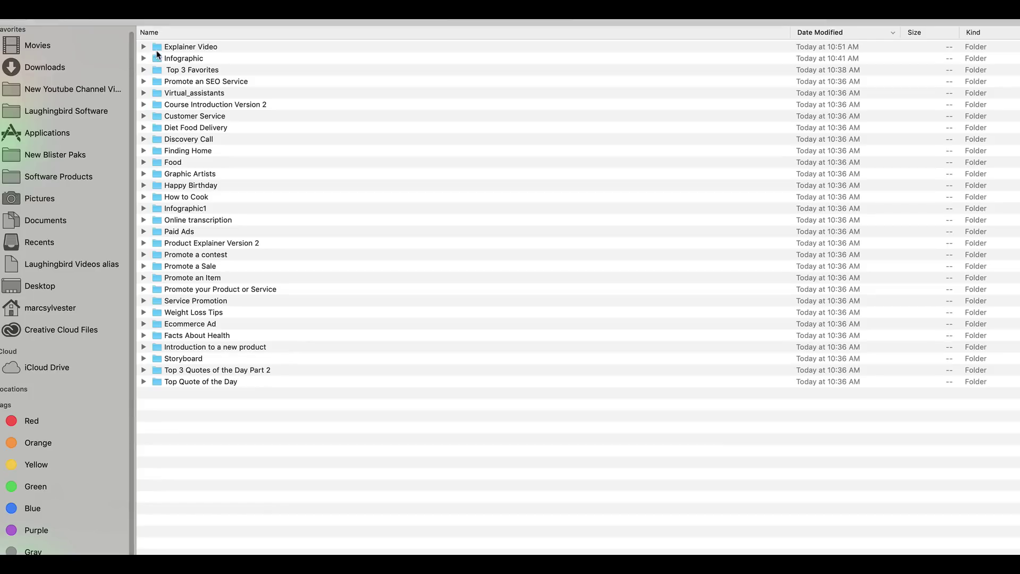
pyautogui.click(155, 48)
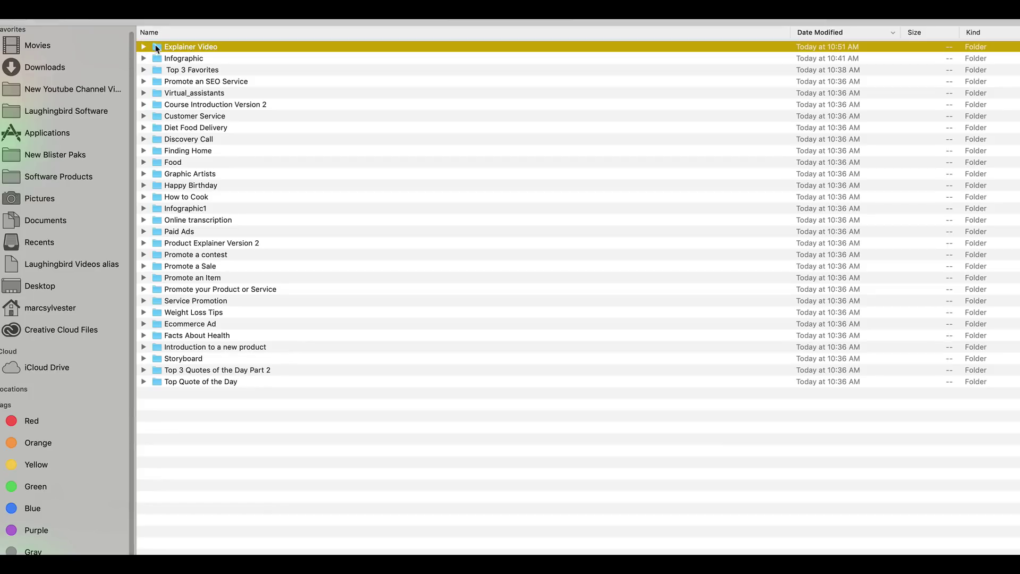
pyautogui.doubleClick(156, 48)
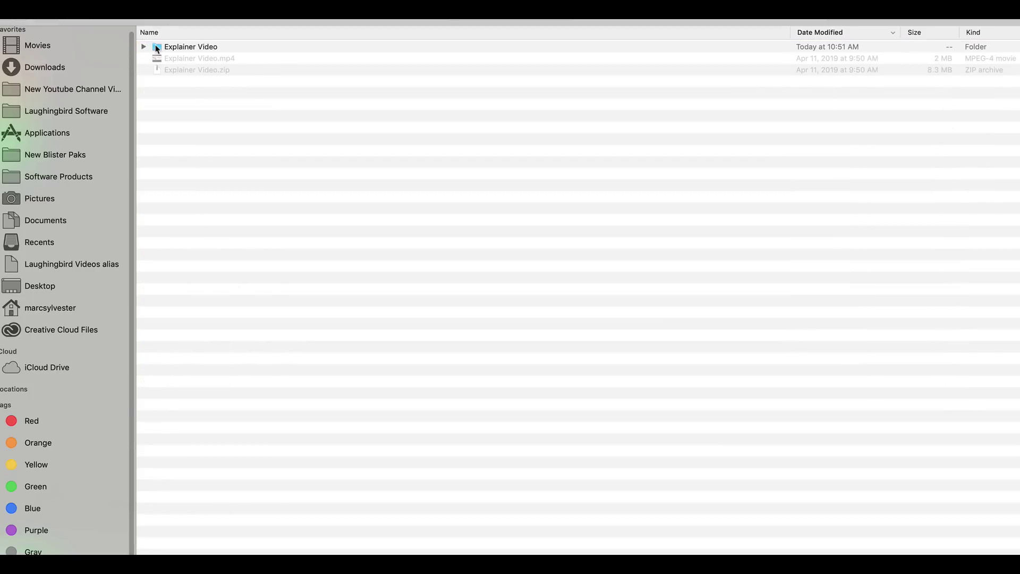
pyautogui.click(157, 49)
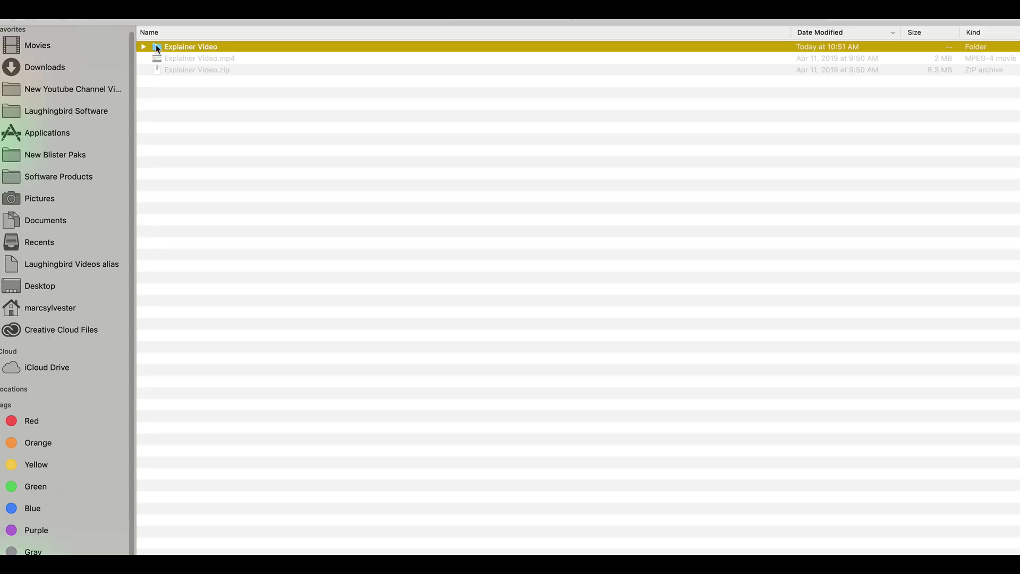
pyautogui.doubleClick(157, 48)
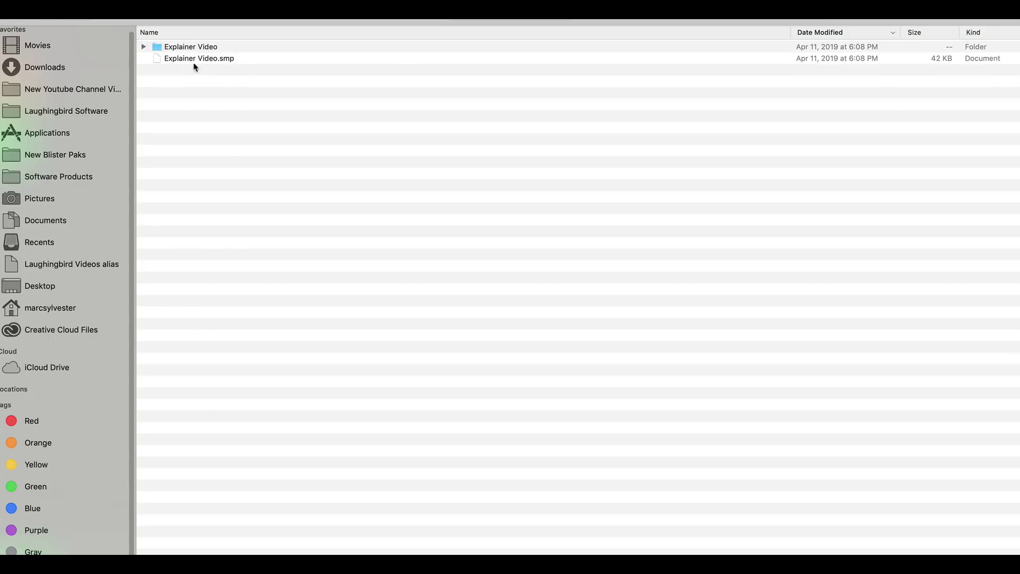
pyautogui.click(227, 60)
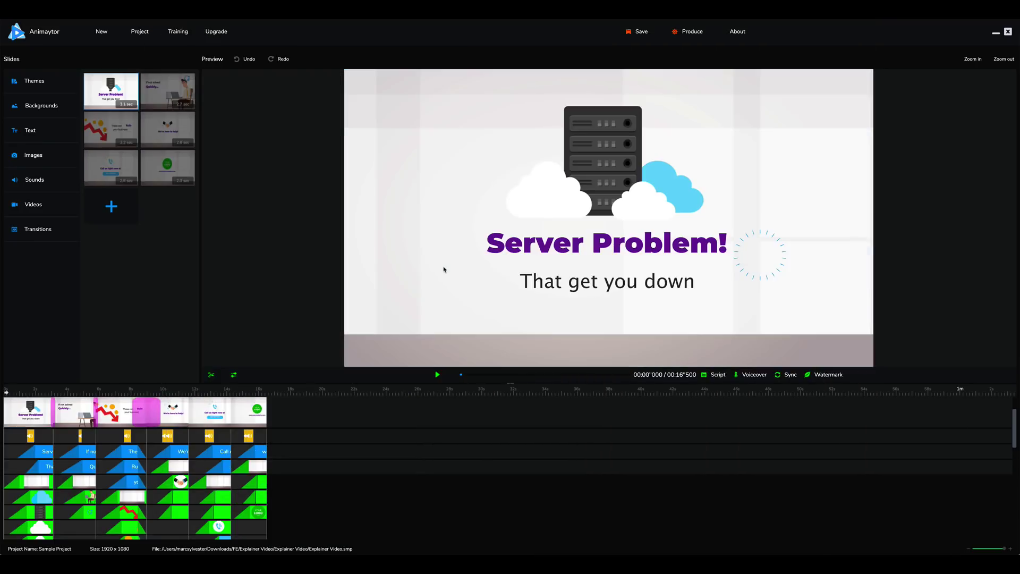
# Preview the explainer project from the beginning and pause it on the handshake slide at about 10.4 s.
pyautogui.click(580, 230)
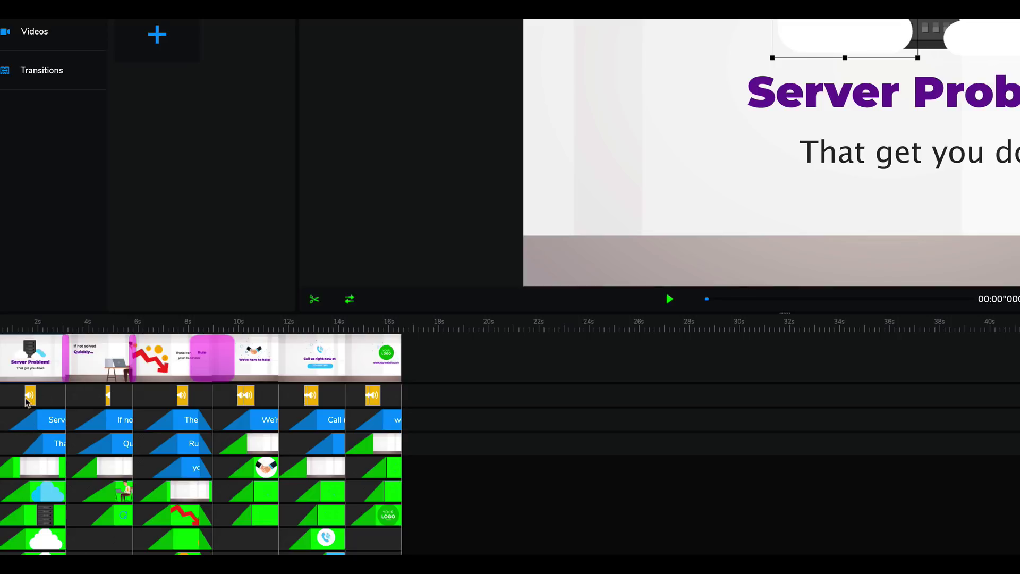
pyautogui.click(3, 332)
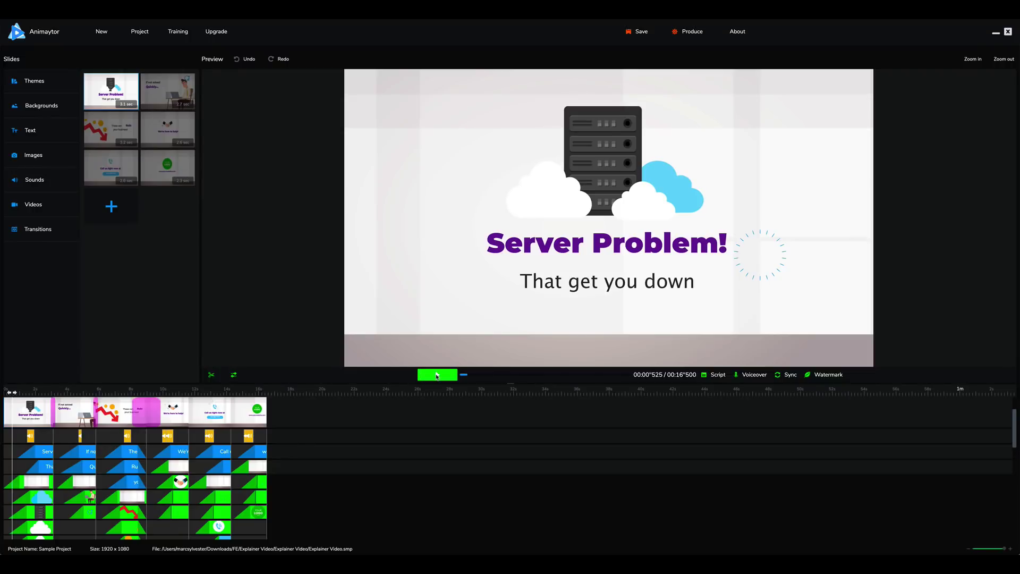
pyautogui.click(436, 375)
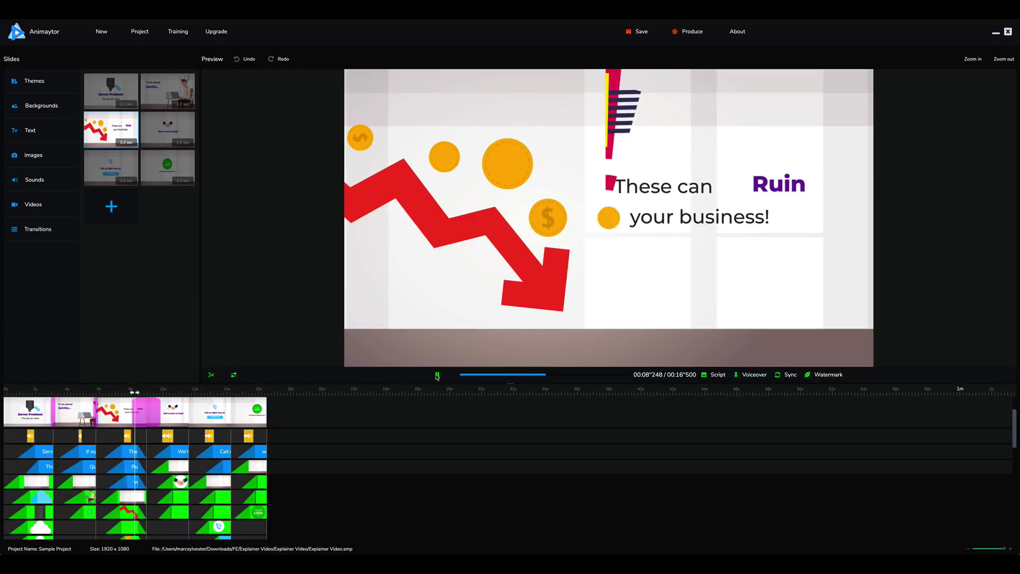
pyautogui.click(437, 376)
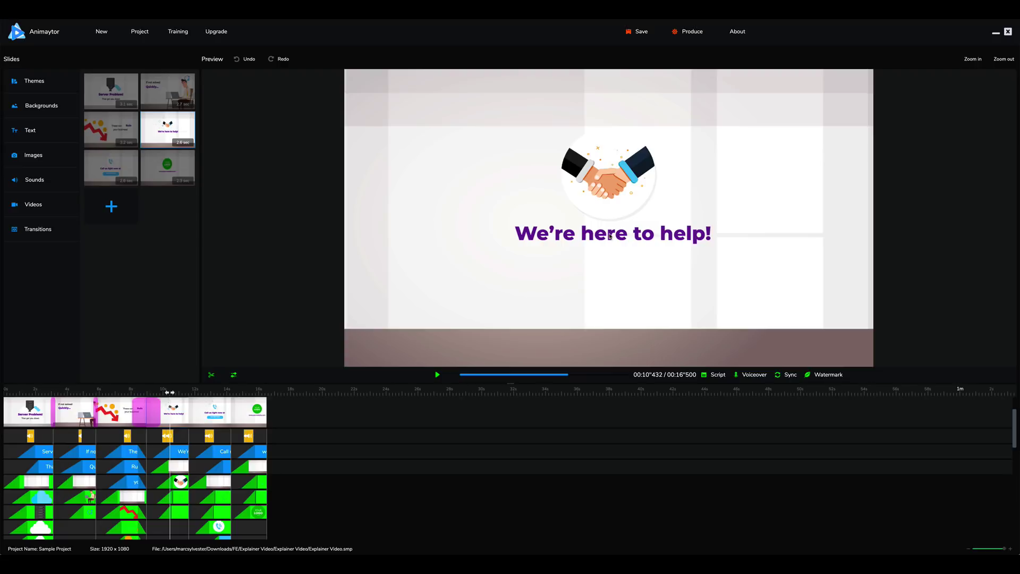
# Change the text under the handshake image to "We are here to help THE WORLD!!!!".
pyautogui.click(610, 237)
pyautogui.doubleClick(610, 237)
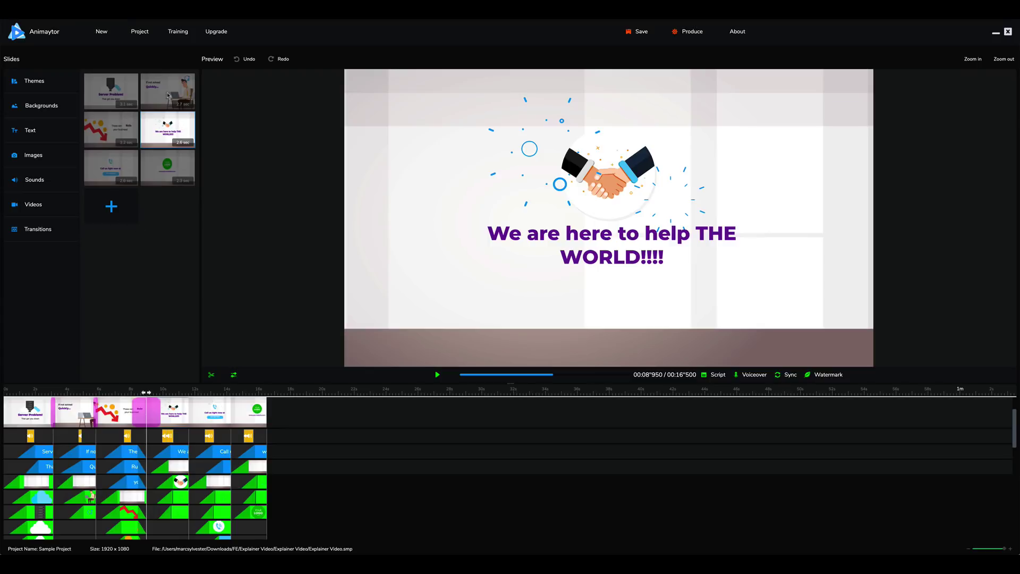
# Switch to the browser and look through the themes and bonuses on the Animaytor BUSINESS members page.
pyautogui.press('super+Tab')
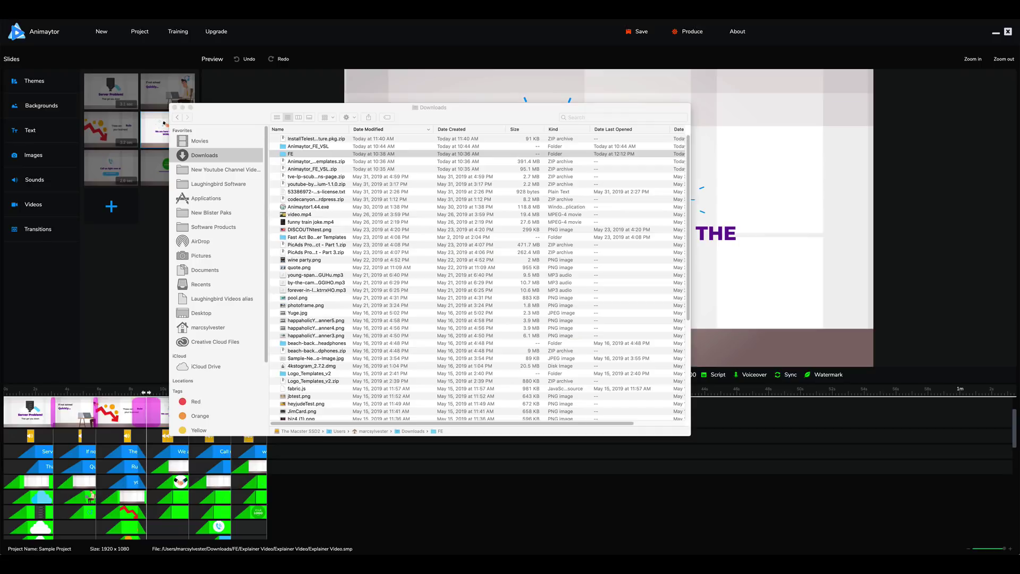
pyautogui.press('super+Tab')
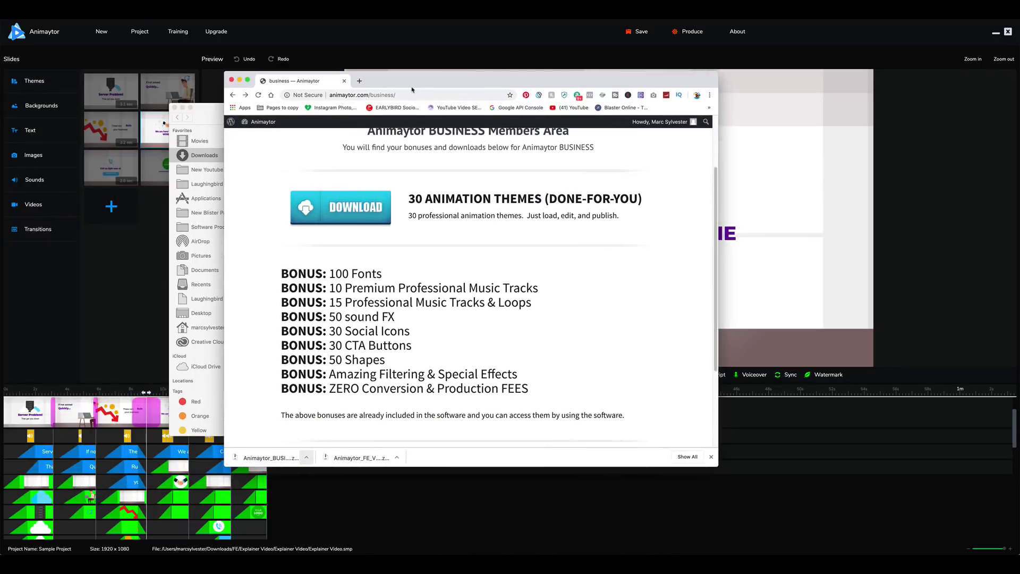
pyautogui.scroll(-5, 446, 281)
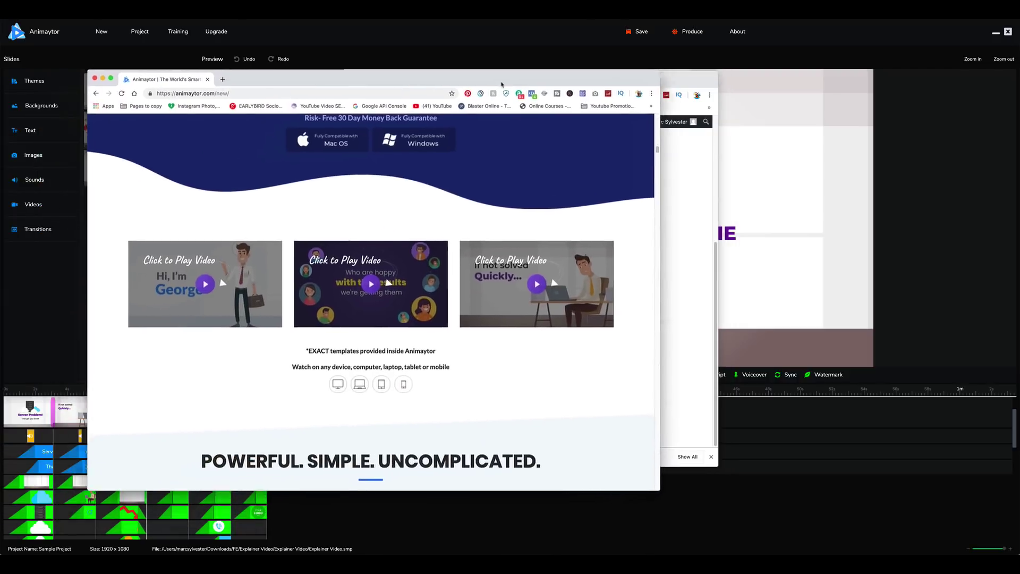
# Look over the animaytor.com/new sales page and play part of its explainer video presentation.
pyautogui.moveTo(502, 84); pyautogui.dragTo(580, 54)
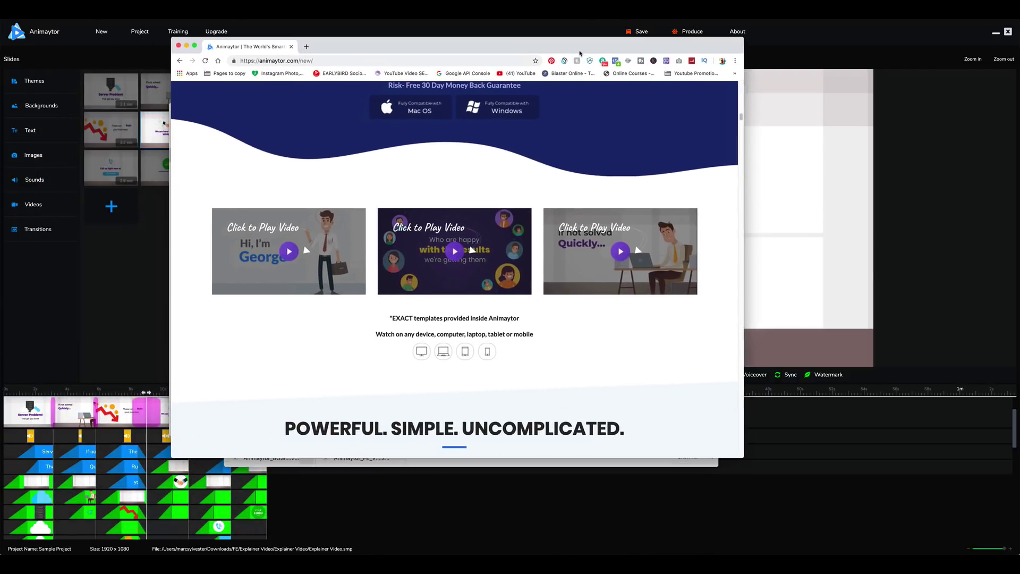
pyautogui.scroll(20, 523, 171)
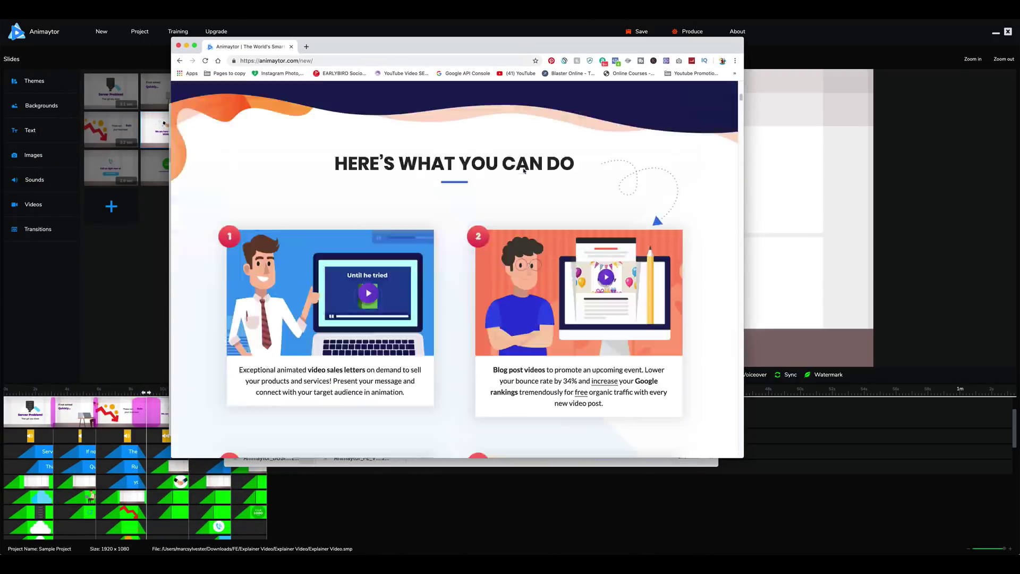
pyautogui.scroll(-3, 524, 168)
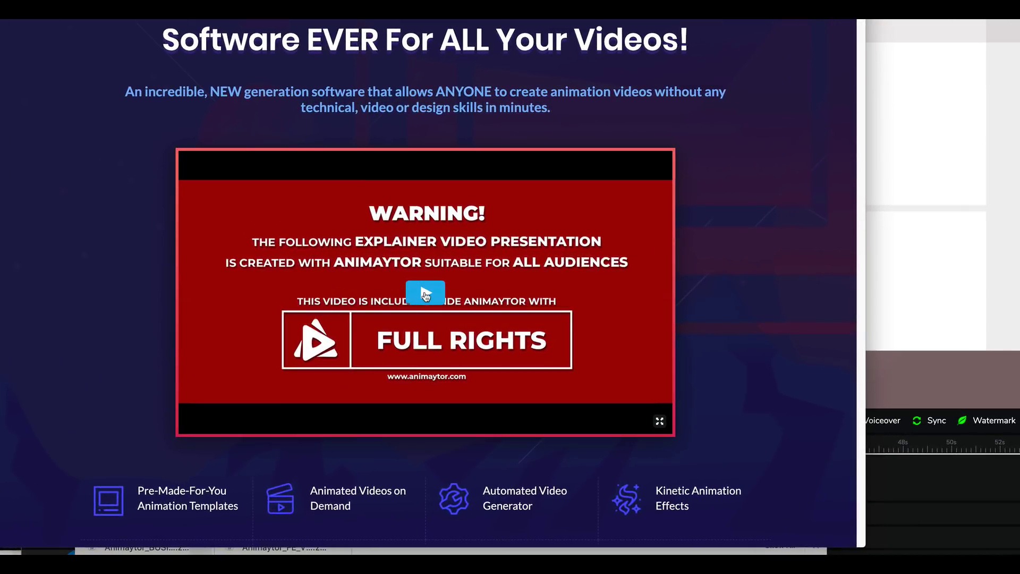
pyautogui.click(426, 295)
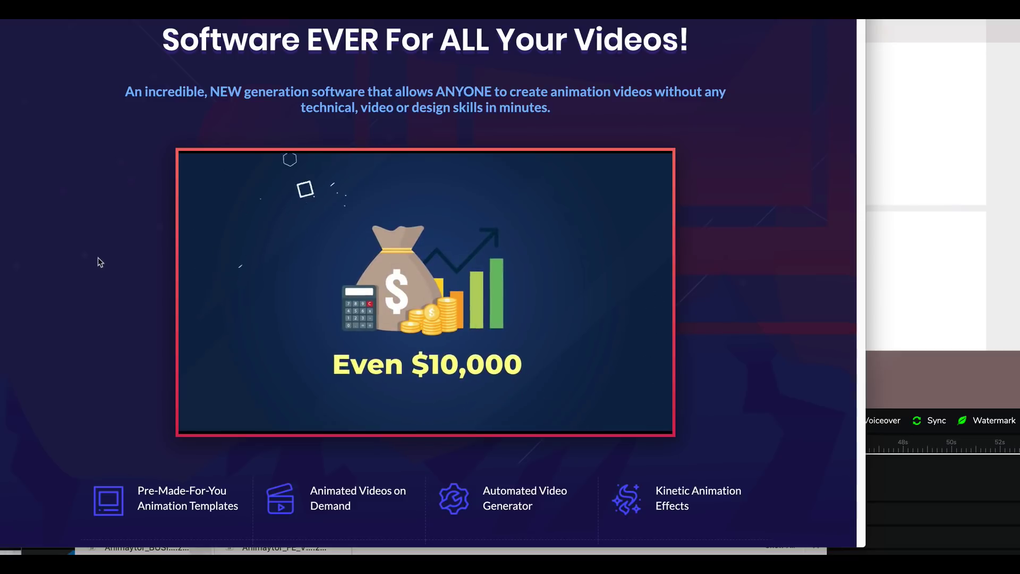
pyautogui.click(420, 296)
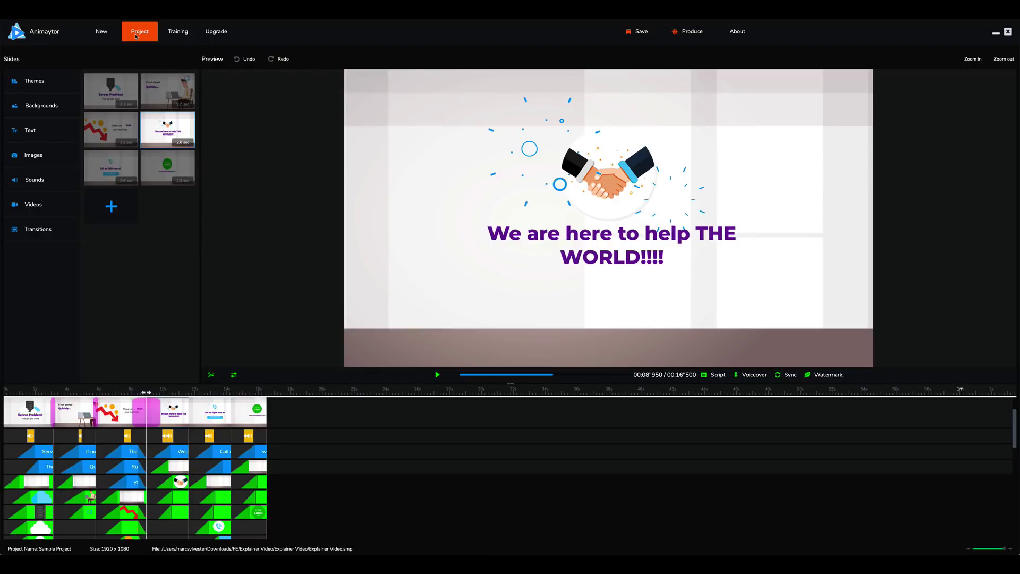
# Switch back to Animaytor and open the project Animaytor FE VSL.smp from the Animaytor_FE_VSL folder in Downloads.
pyautogui.click(136, 35)
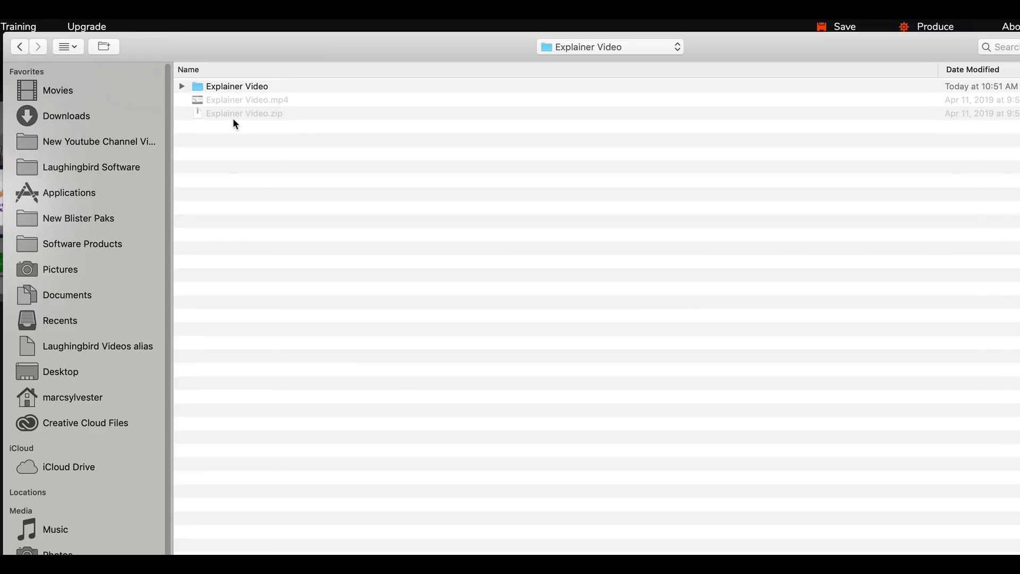
pyautogui.press('super+Up')
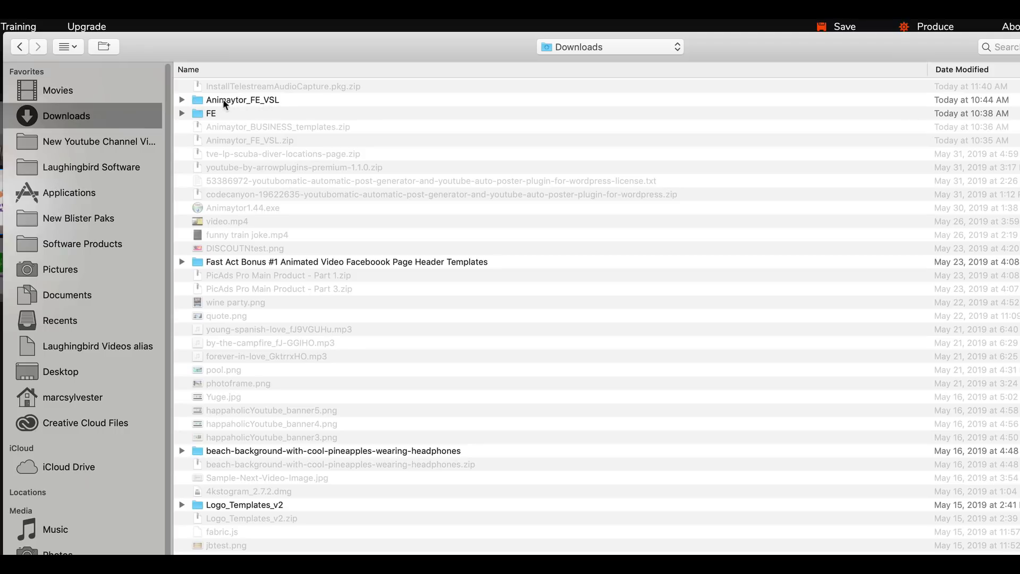
pyautogui.doubleClick(201, 100)
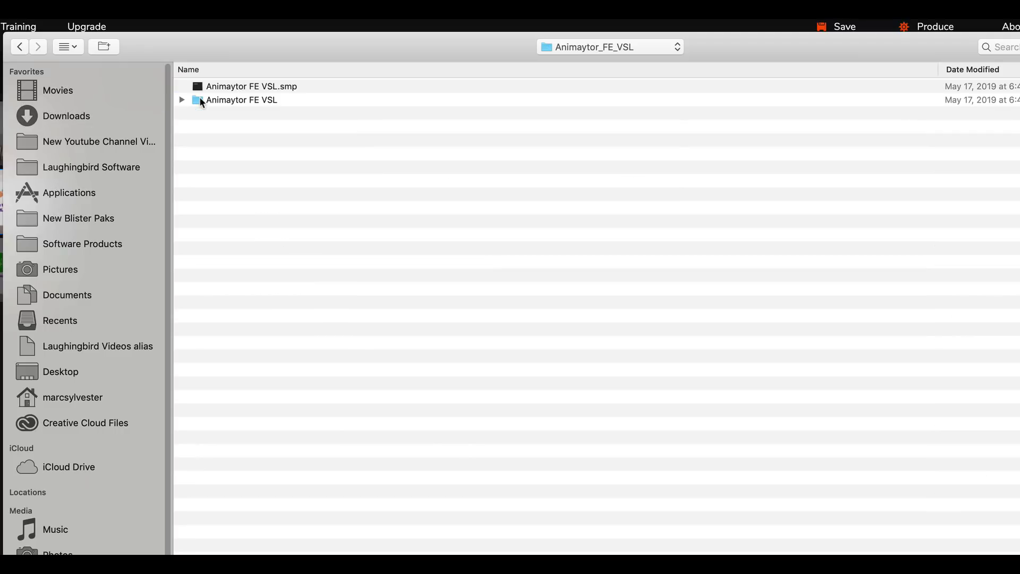
pyautogui.click(261, 87)
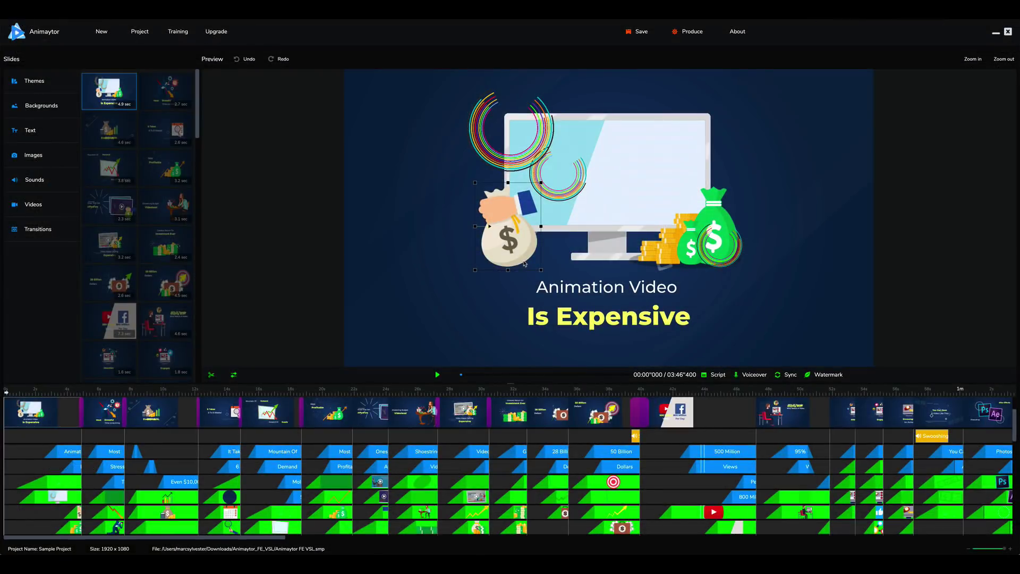
# Play back the opening slides of the project and look at the video export settings without exporting.
pyautogui.click(291, 263)
pyautogui.click(437, 375)
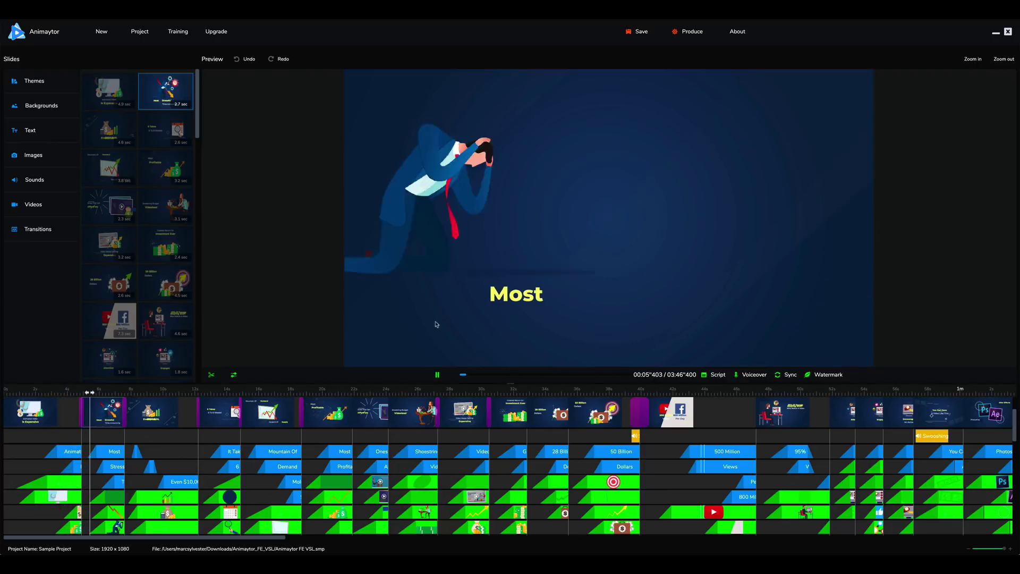
pyautogui.click(437, 374)
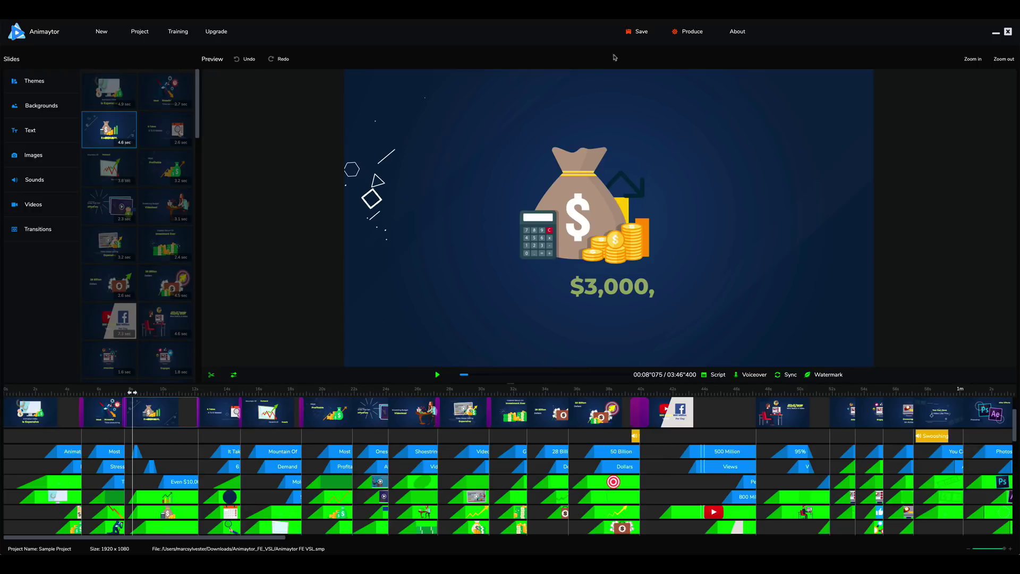
pyautogui.click(688, 34)
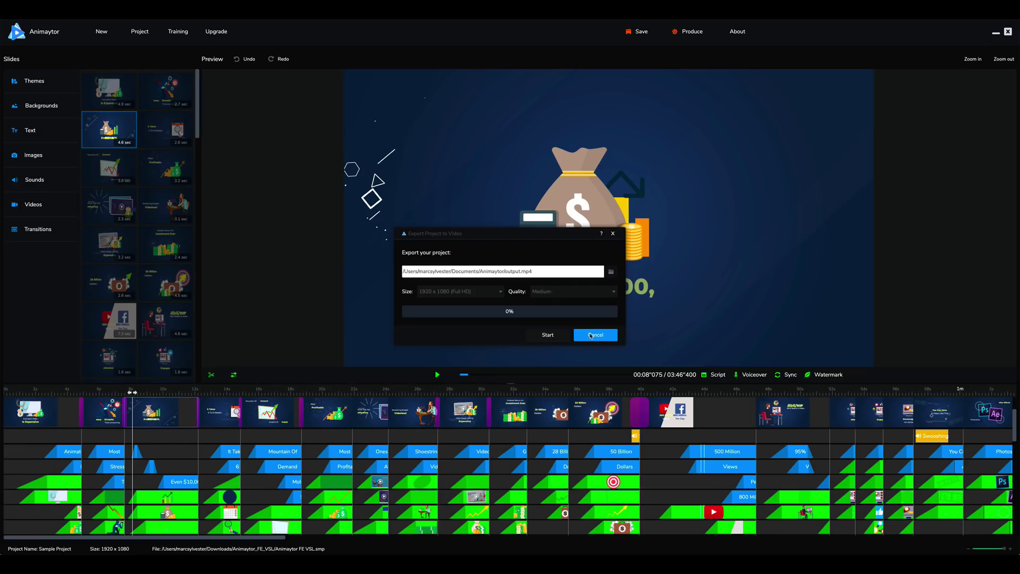
pyautogui.click(591, 334)
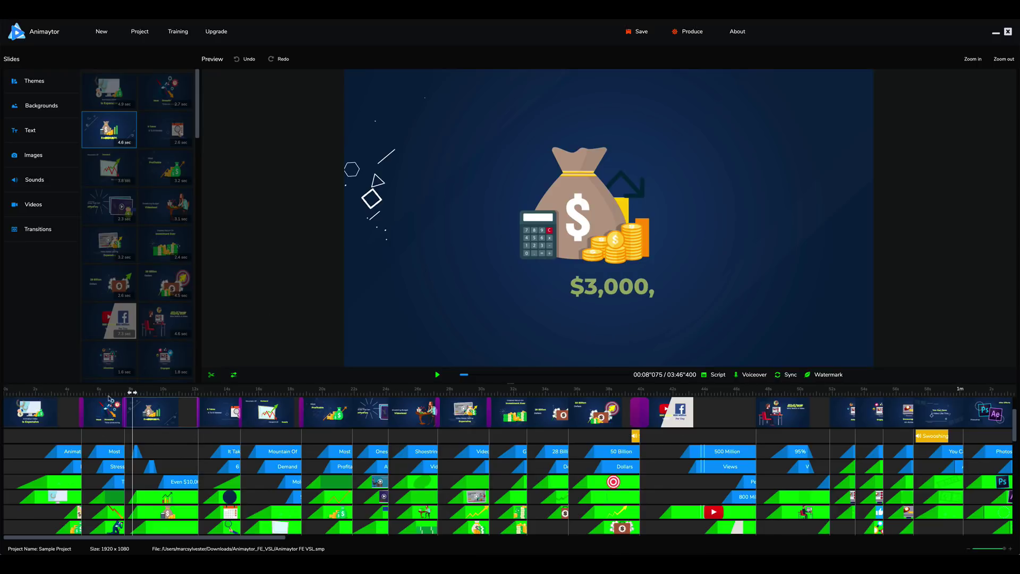
# Return to the first slide and set the entrance appearance of the hand-and-money-bag image to Inflate.
pyautogui.moveTo(130, 393); pyautogui.dragTo(35, 393)
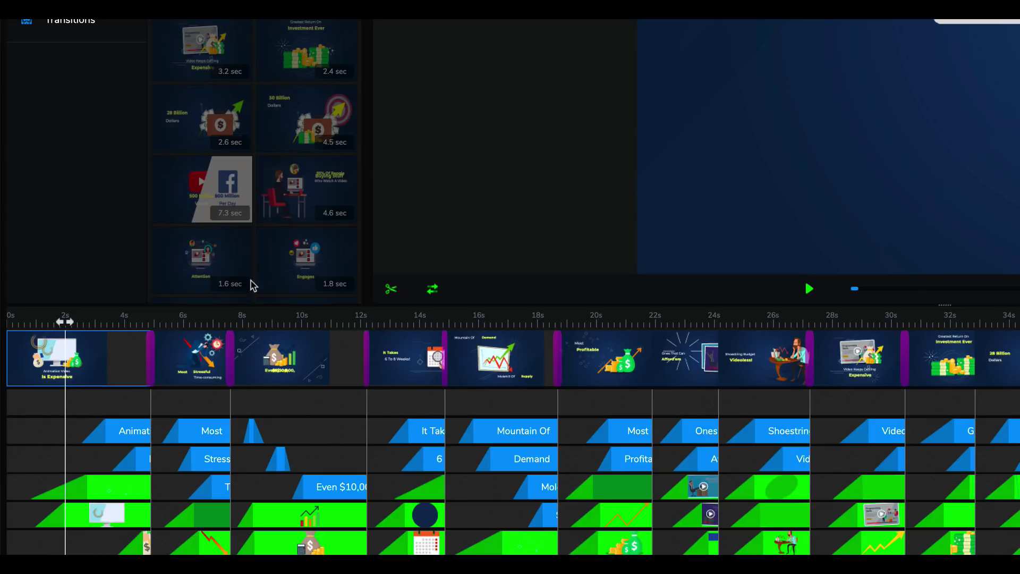
pyautogui.doubleClick(647, 119)
pyautogui.click(418, 287)
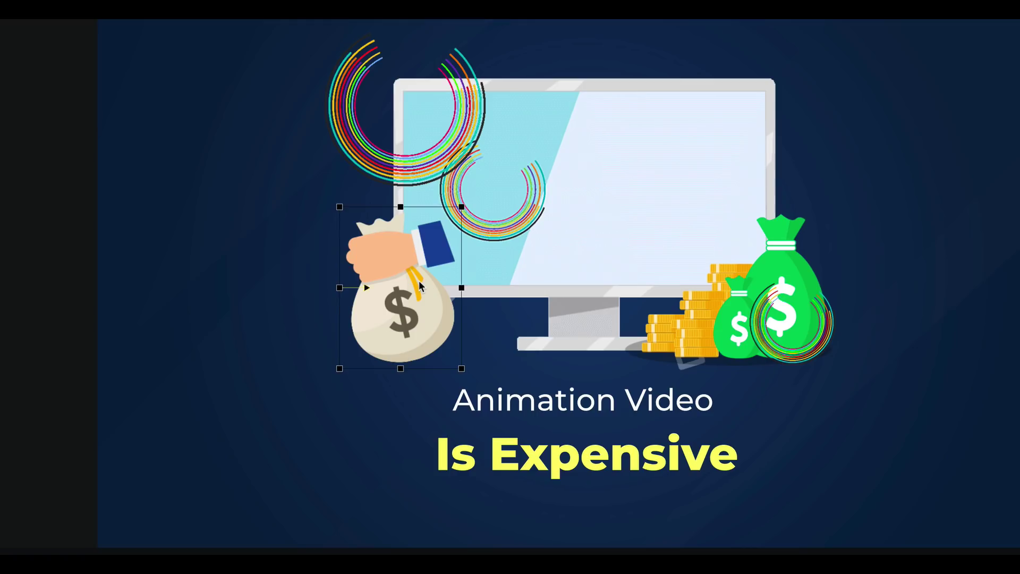
pyautogui.rightClick(399, 305)
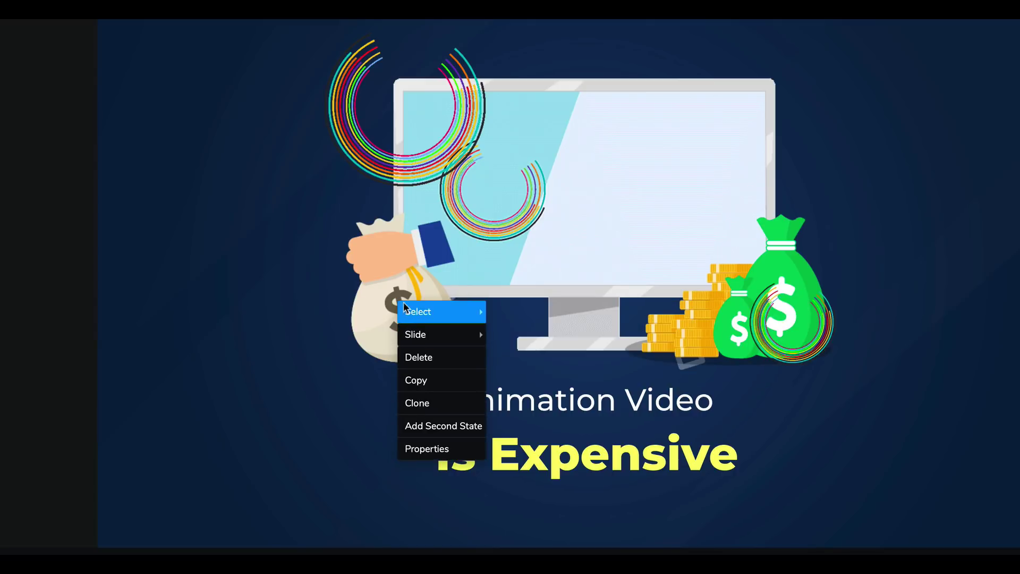
pyautogui.doubleClick(382, 285)
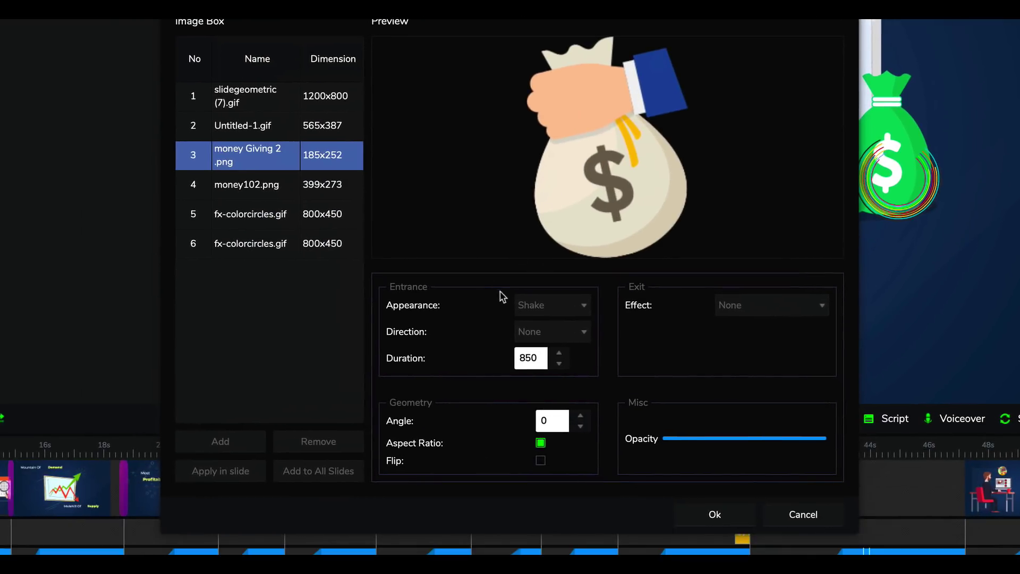
pyautogui.click(535, 305)
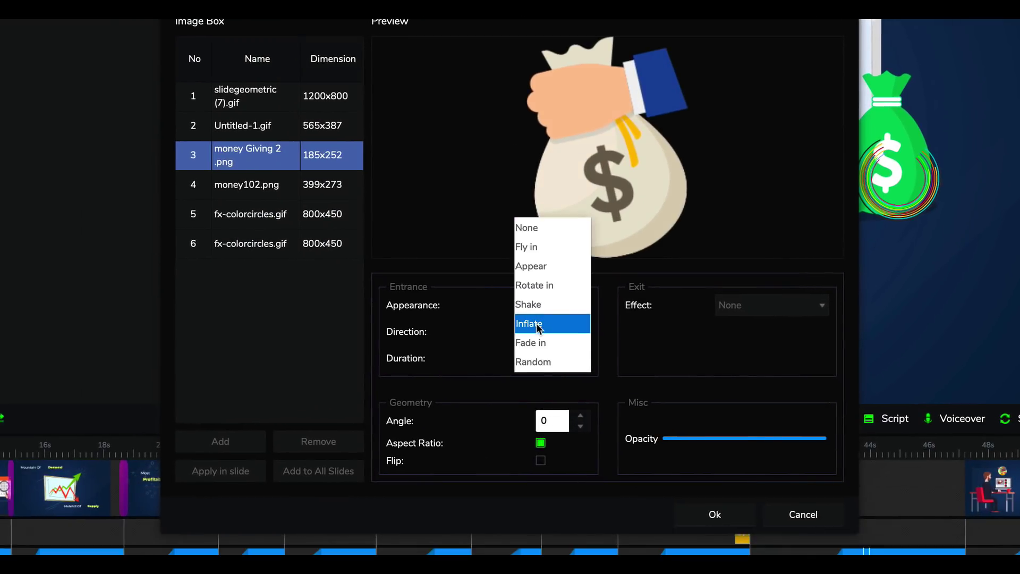
pyautogui.click(538, 324)
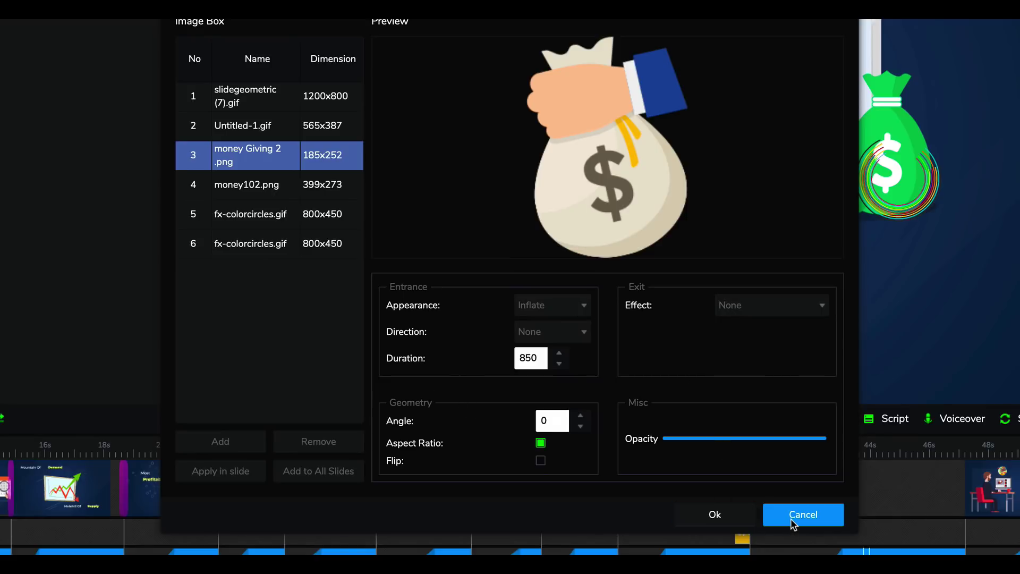
pyautogui.click(716, 515)
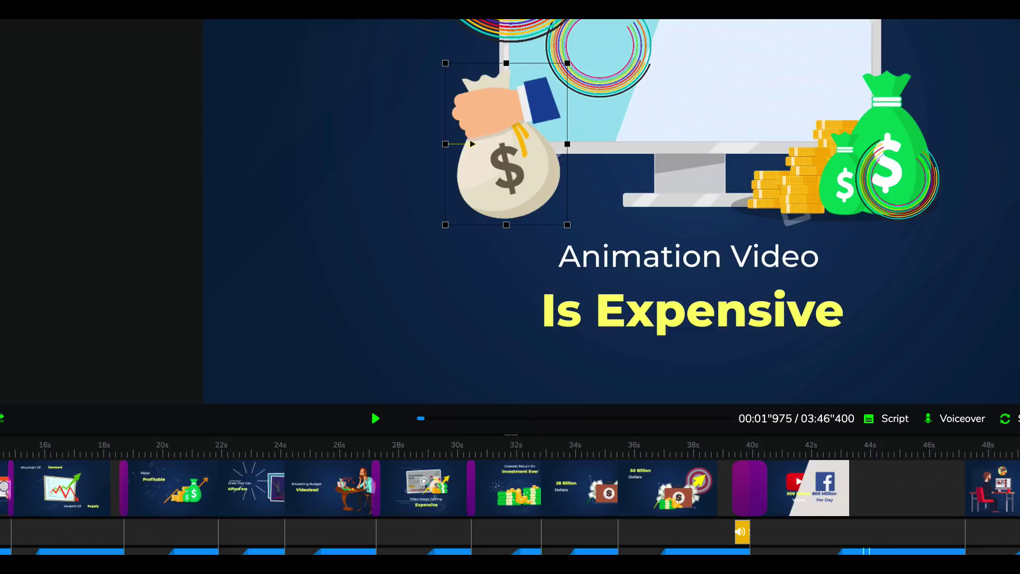
# Change the first slide's "Animation Video" text to "Logo Creation" and play back the opening slides.
pyautogui.click(640, 260)
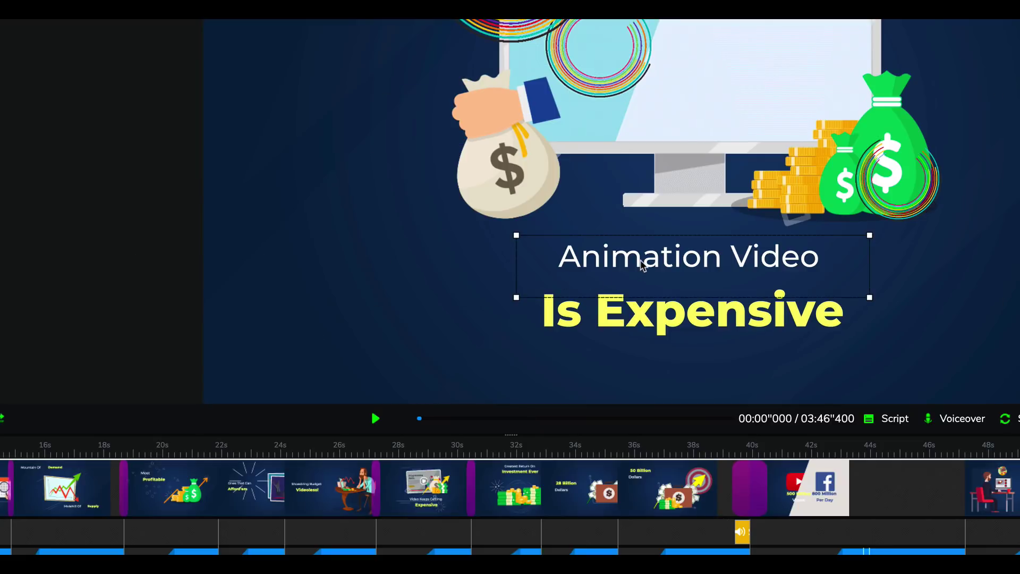
pyautogui.doubleClick(640, 260)
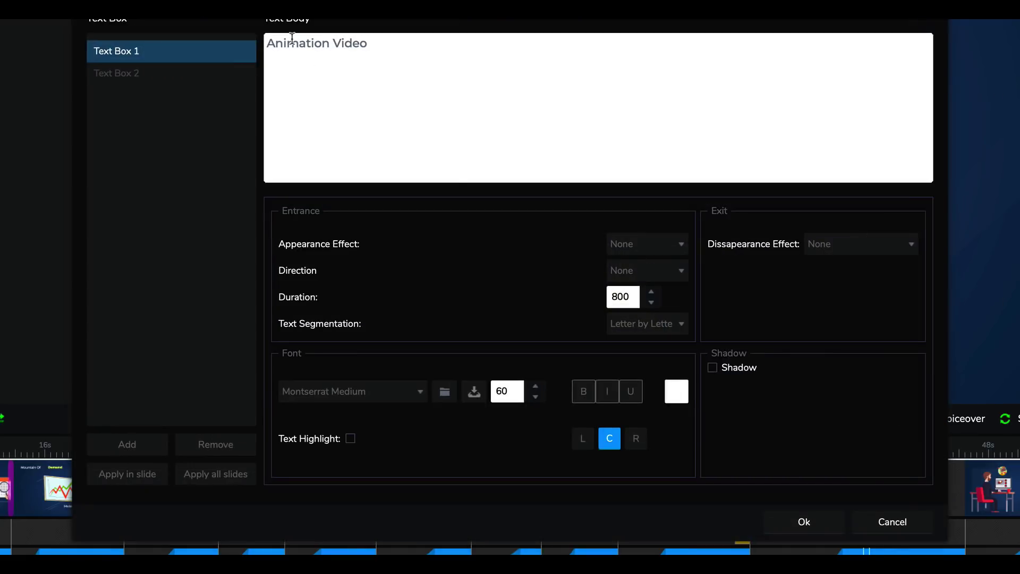
pyautogui.hotkey('ctrl', 'a')
pyautogui.write('Logo Creation')
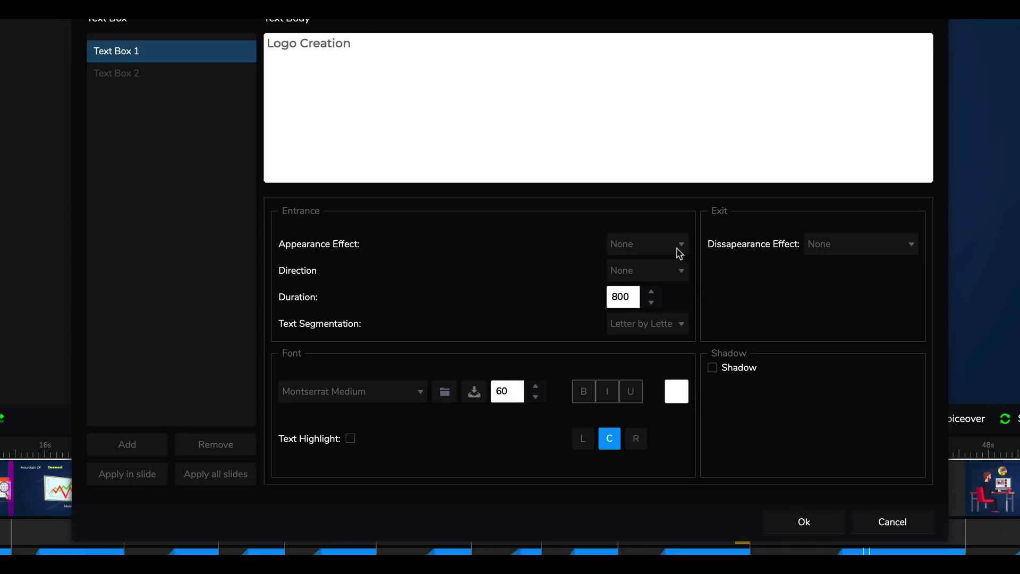
pyautogui.click(798, 520)
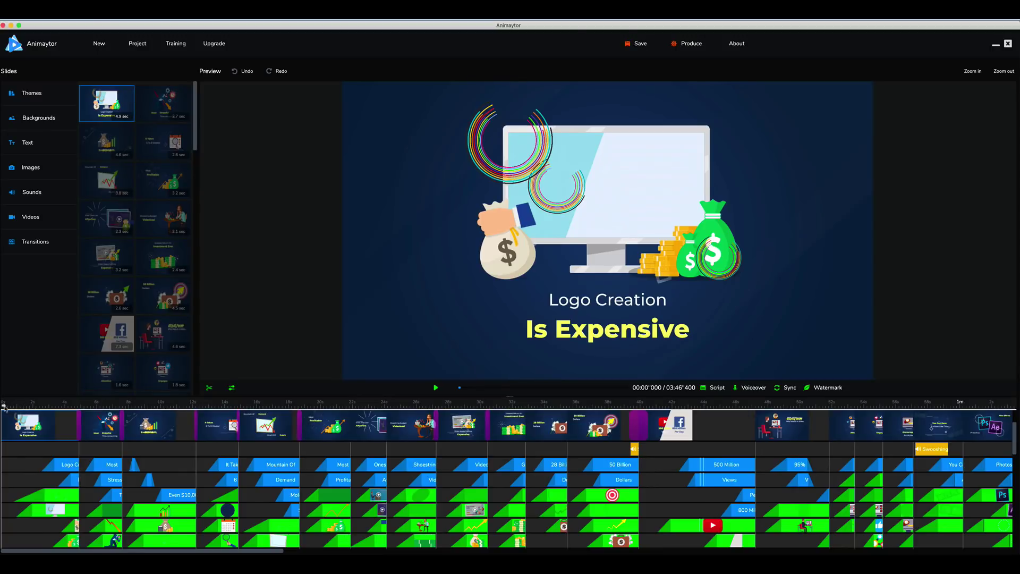
pyautogui.click(435, 388)
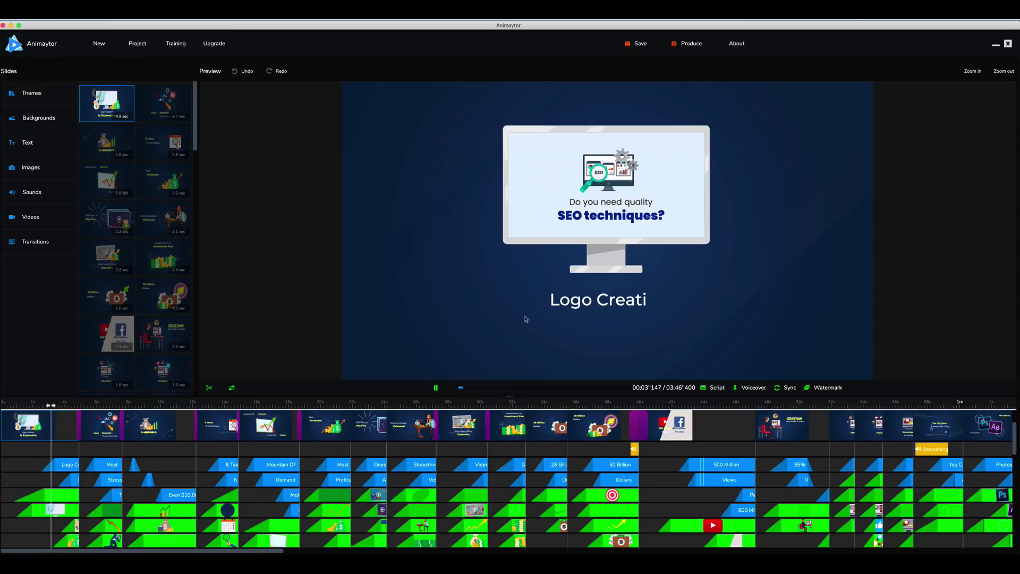
pyautogui.click(435, 388)
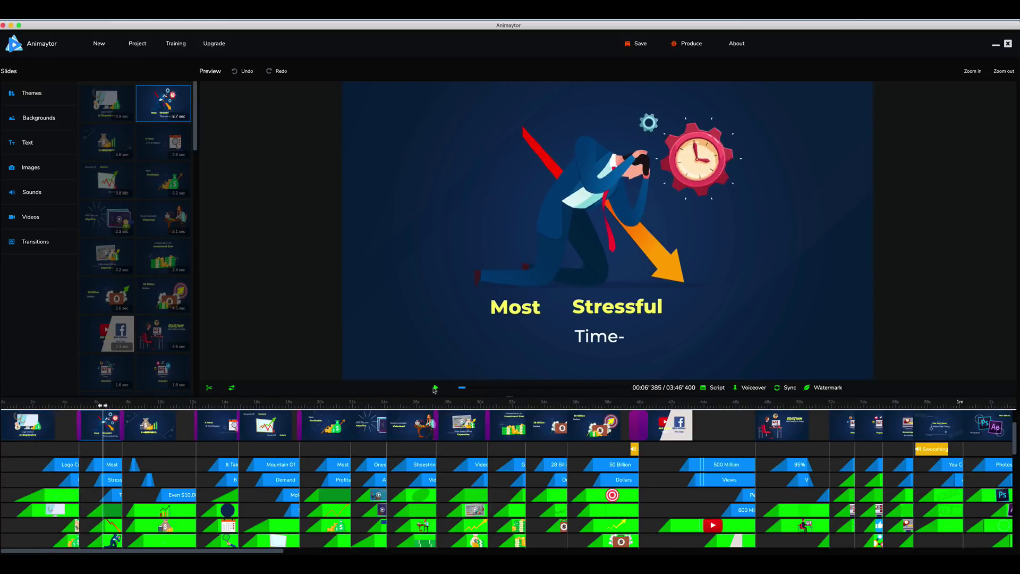
# Add the uploaded image FREE-Logo-Creator.png to the slide with the stressed man.
pyautogui.click(570, 213)
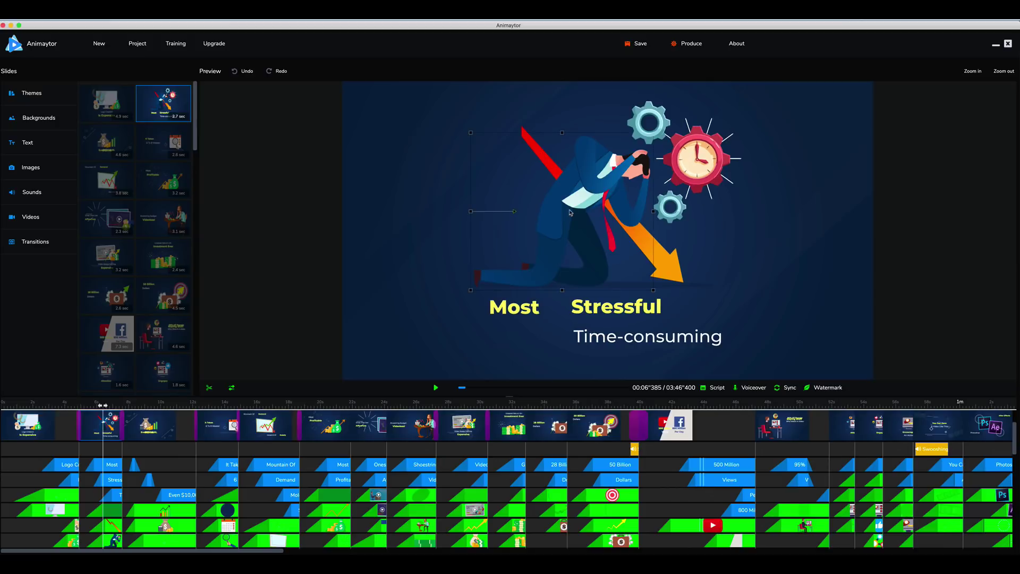
pyautogui.rightClick(571, 212)
pyautogui.click(566, 211)
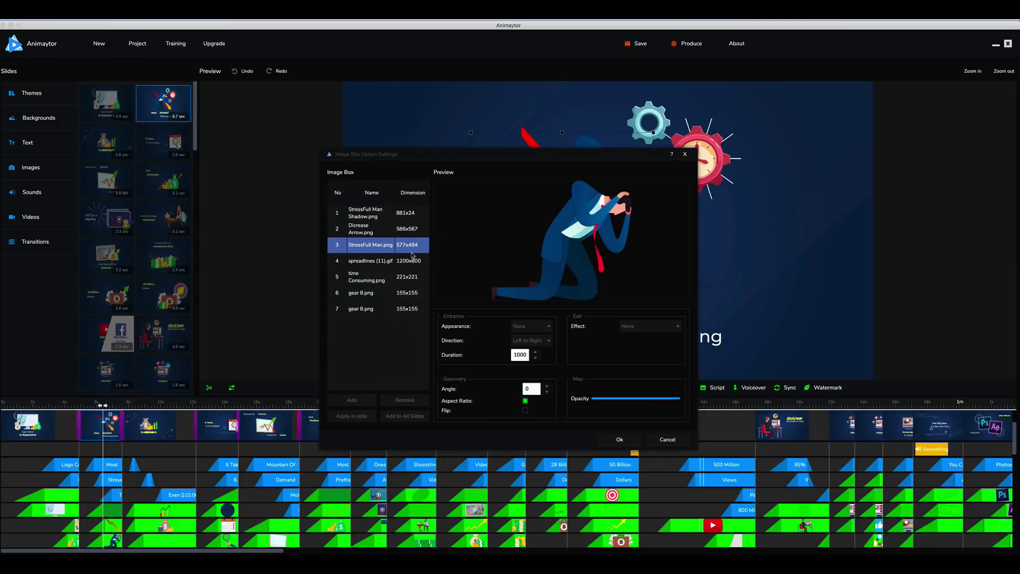
pyautogui.click(351, 400)
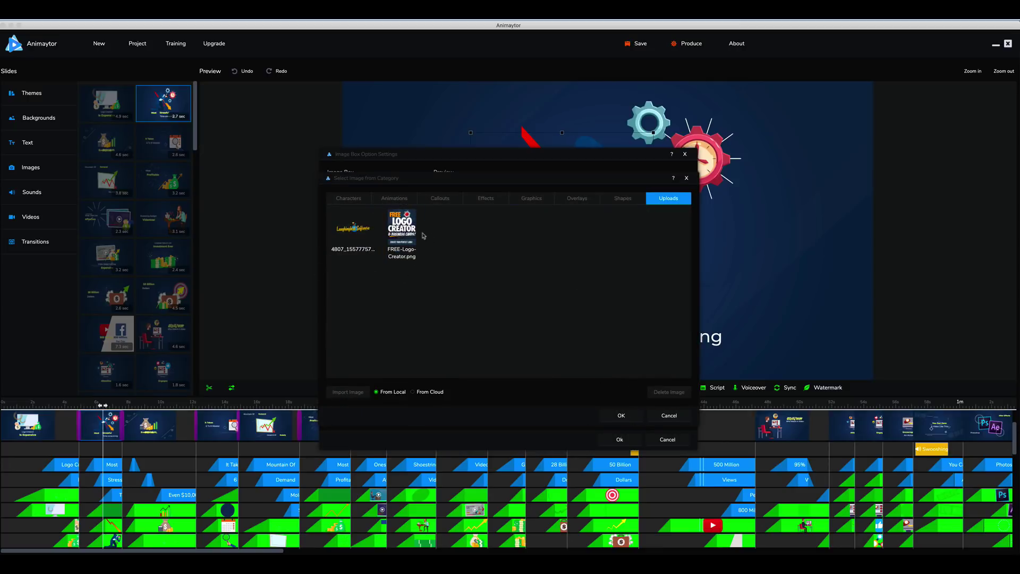
pyautogui.doubleClick(396, 228)
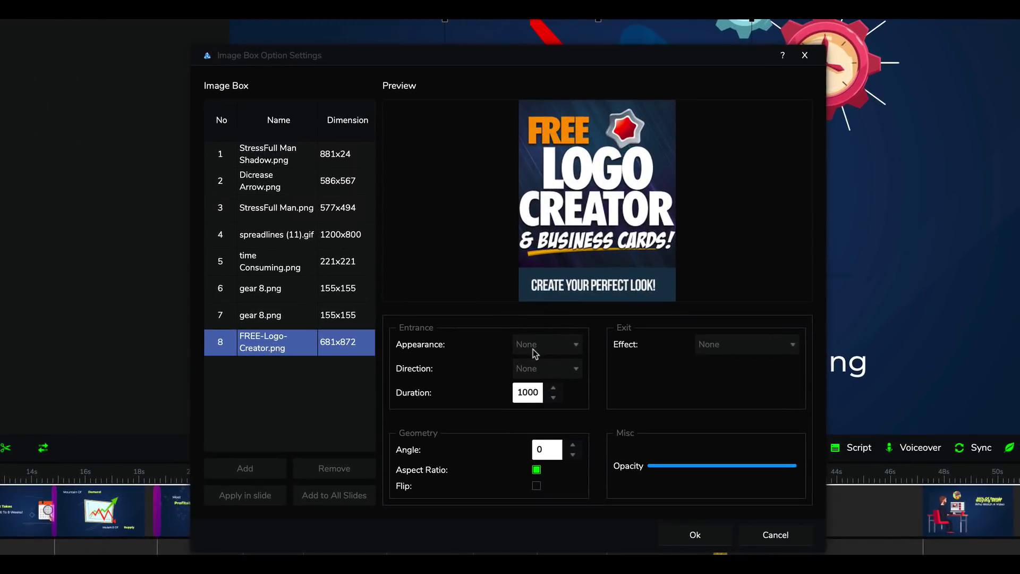
# Set the FREE-Logo-Creator.png image's angle to -15 and its entrance appearance to Rotate in.
pyautogui.doubleClick(540, 450)
pyautogui.write('-15')
pyautogui.click(528, 347)
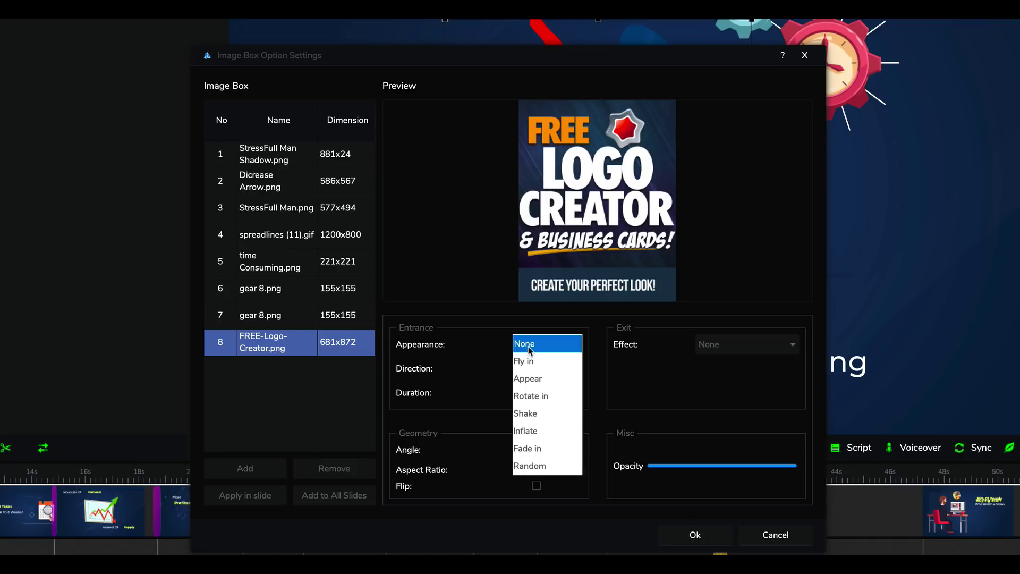
pyautogui.click(537, 400)
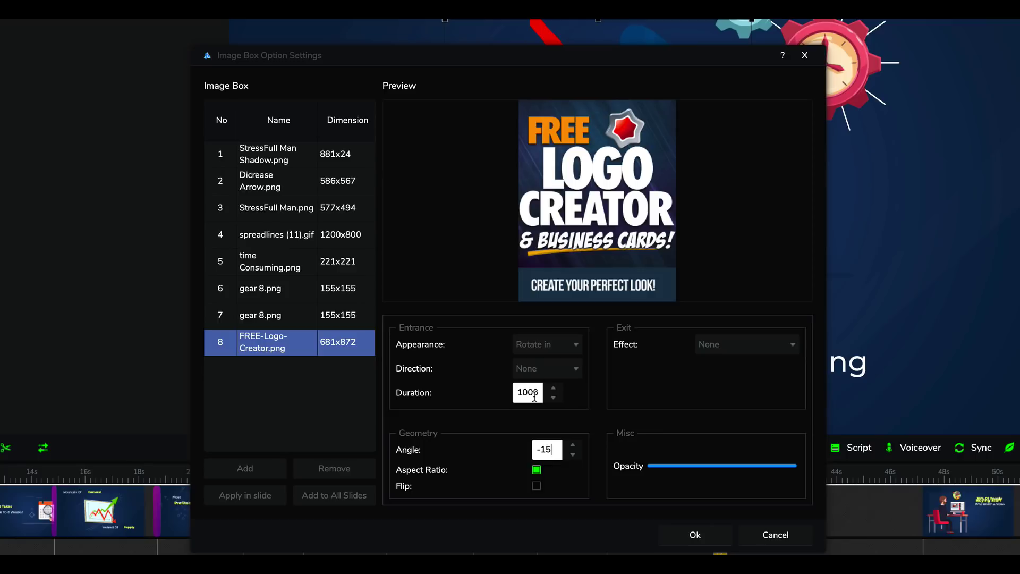
pyautogui.click(679, 533)
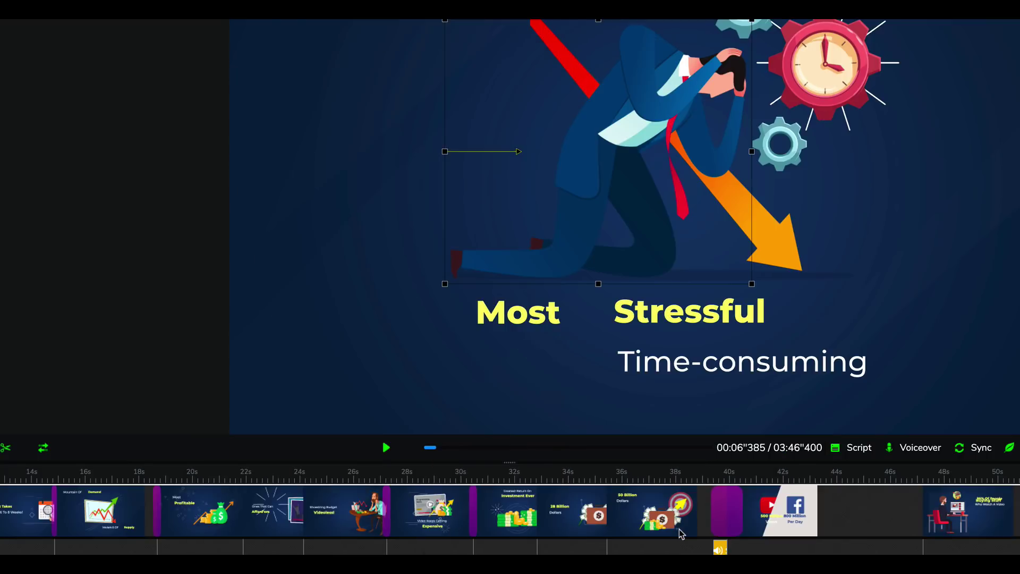
# Delete the stressed man image from the second slide.
pyautogui.rightClick(617, 129)
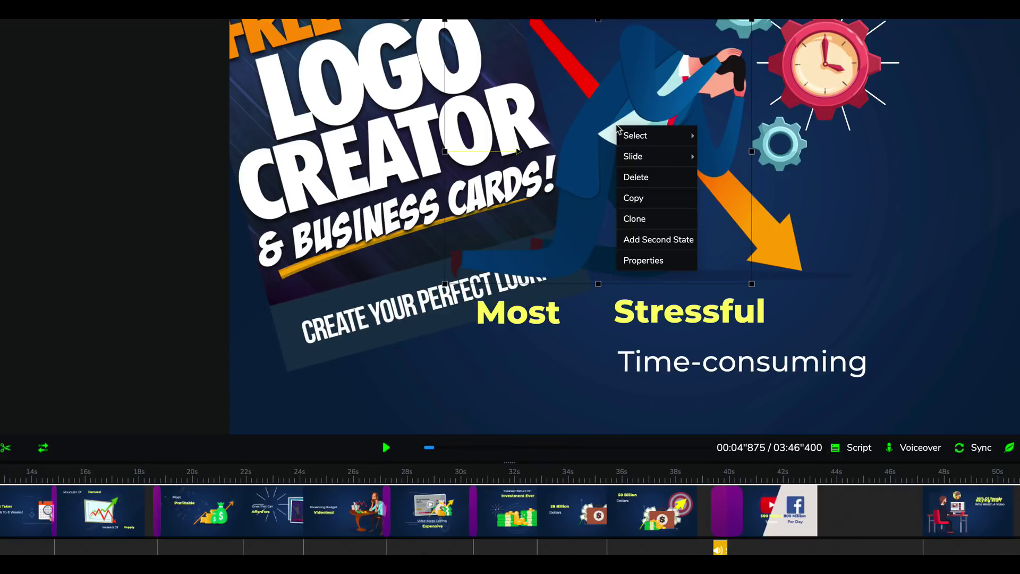
pyautogui.click(637, 173)
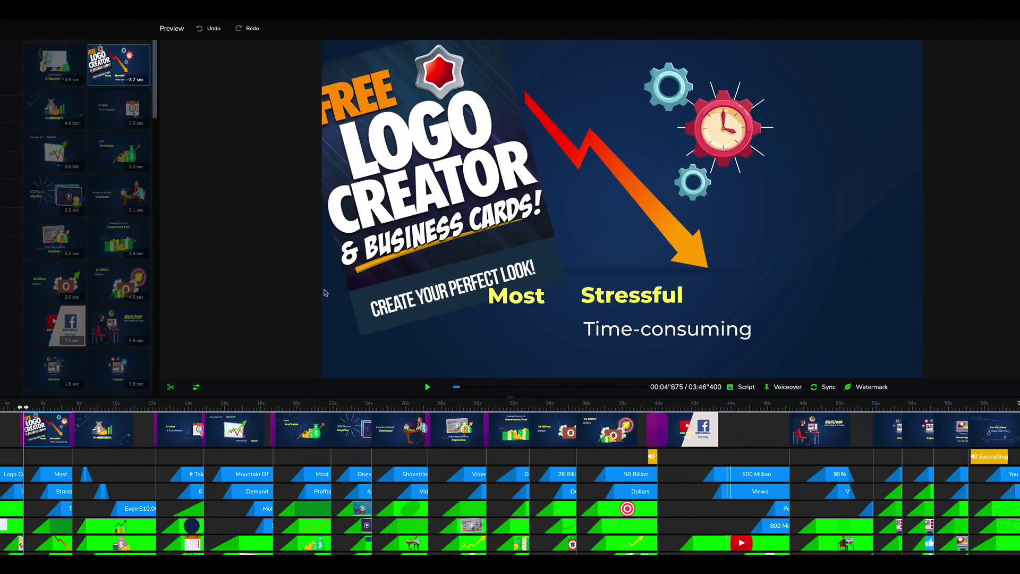
pyautogui.click(427, 256)
# Delay the start of the logo creator image slightly within the second slide on the timeline.
pyautogui.click(46, 471)
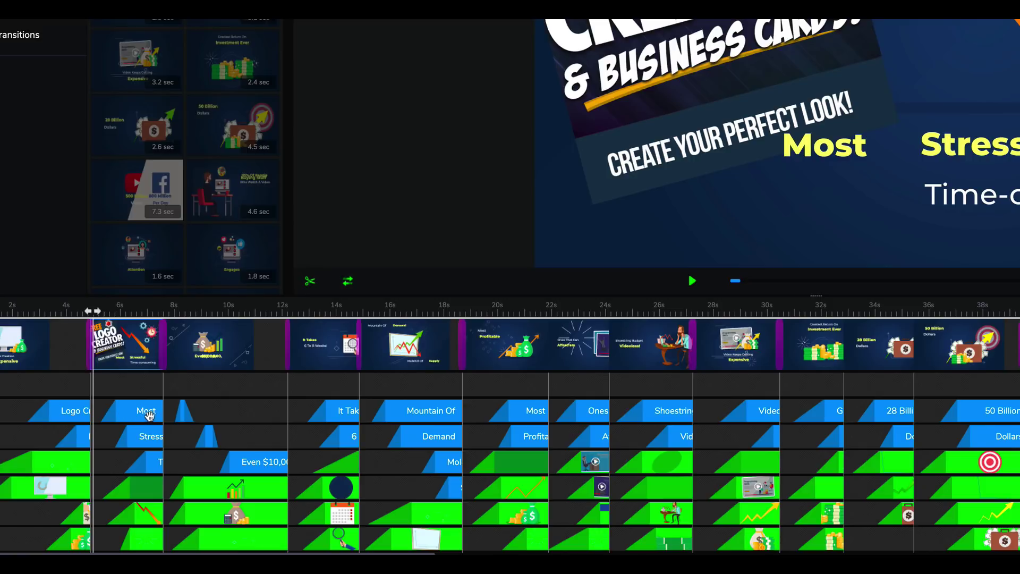
pyautogui.click(151, 440)
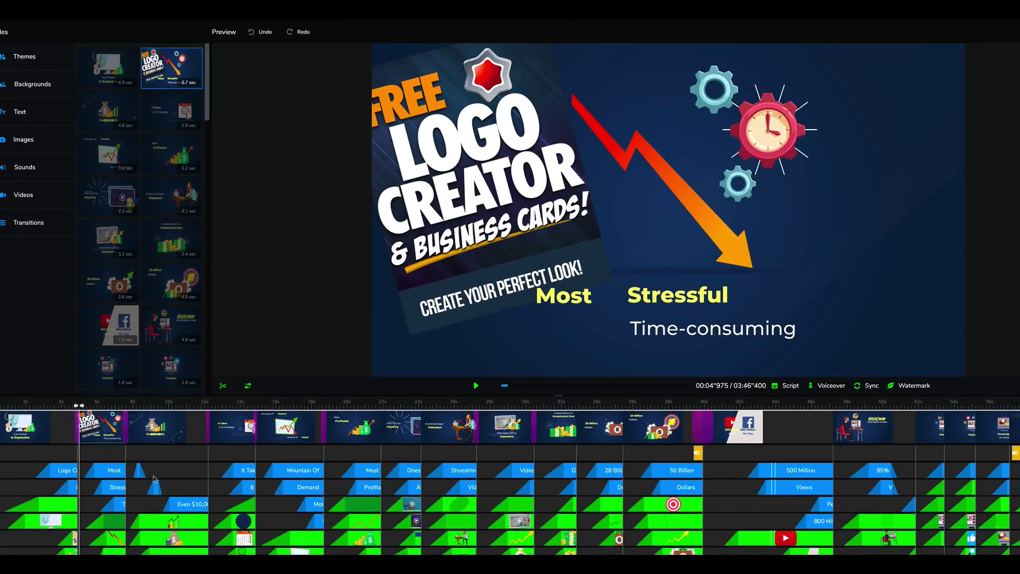
pyautogui.scroll(-4, 132, 466)
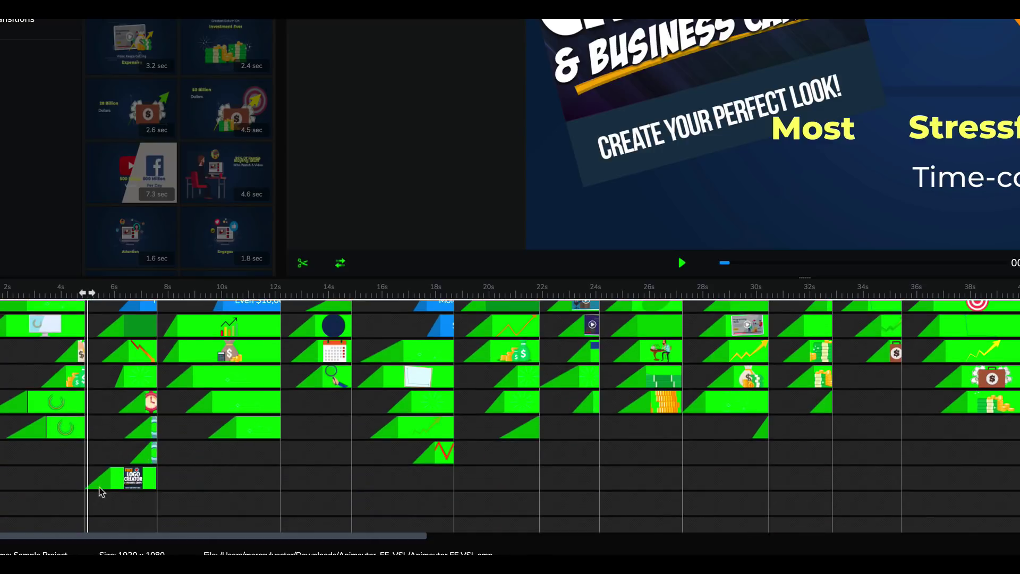
pyautogui.moveTo(110, 479)
pyautogui.mouseDown()
pyautogui.moveTo(95, 487)
pyautogui.moveTo(104, 488)
pyautogui.mouseUp()
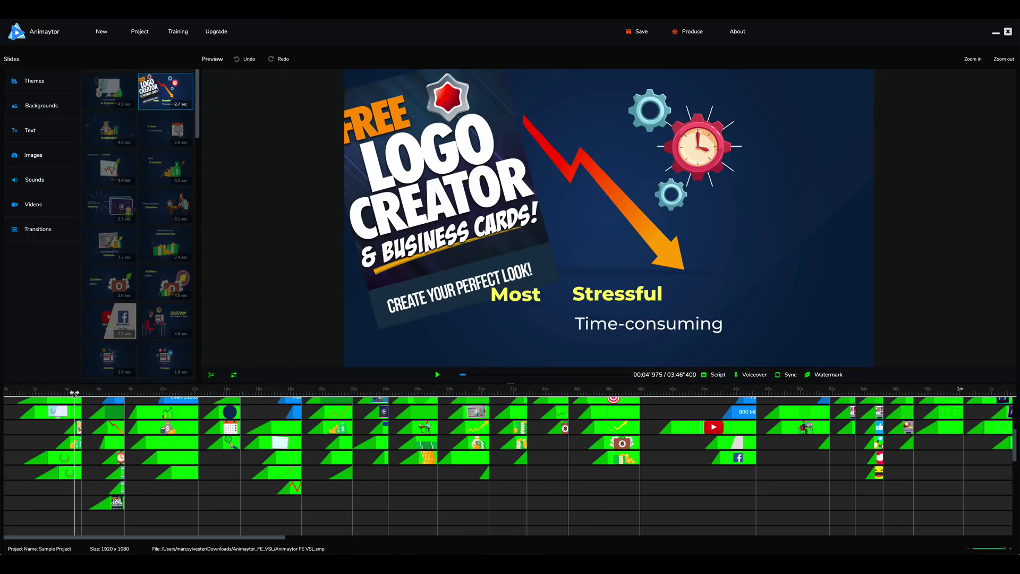
# Play from the end of the first slide through the logo creator slide to check the image's rotating entrance.
pyautogui.click(74, 392)
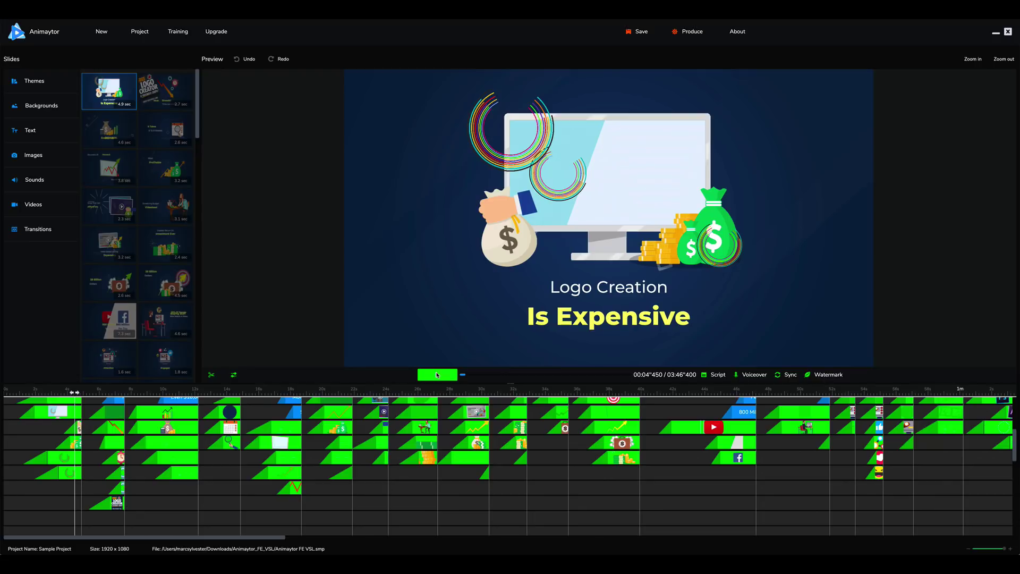
pyautogui.click(436, 375)
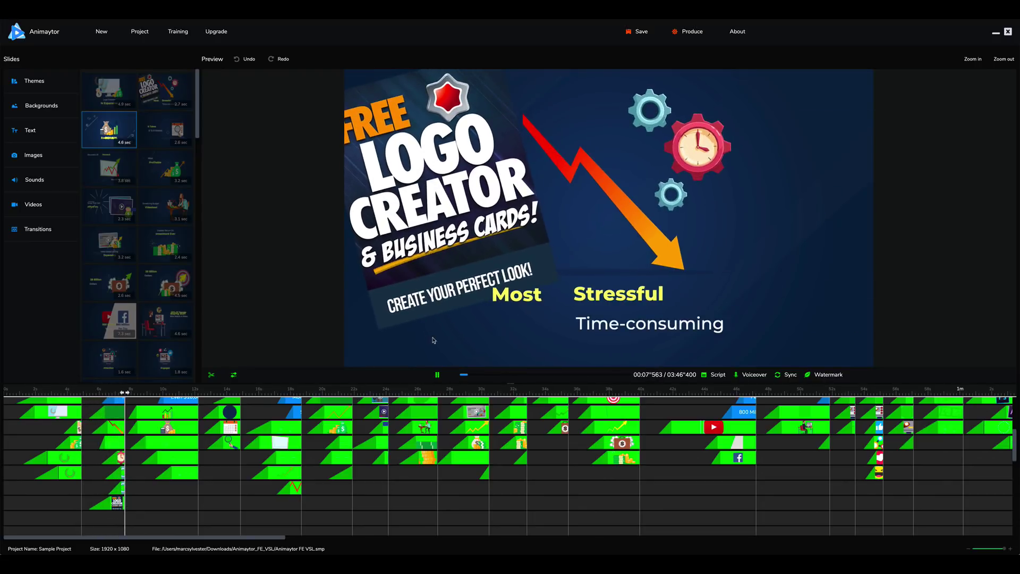
pyautogui.click(437, 376)
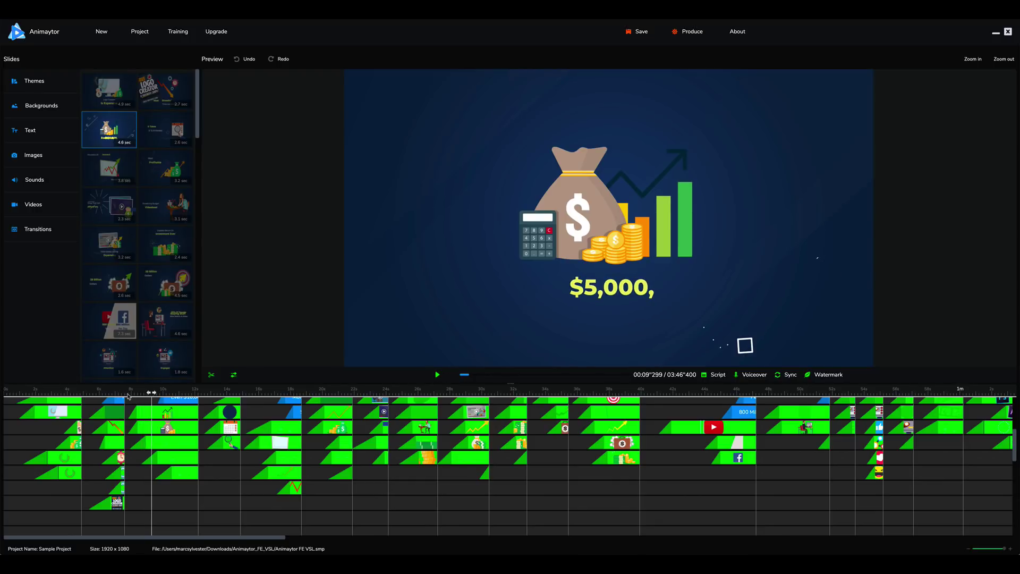
pyautogui.scroll(5, 147, 462)
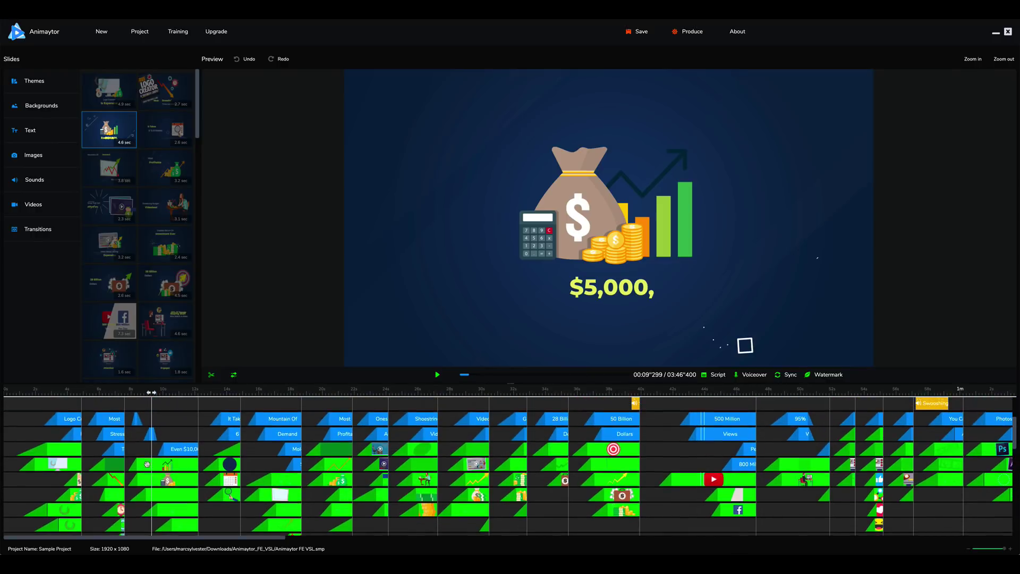
pyautogui.scroll(2, 147, 464)
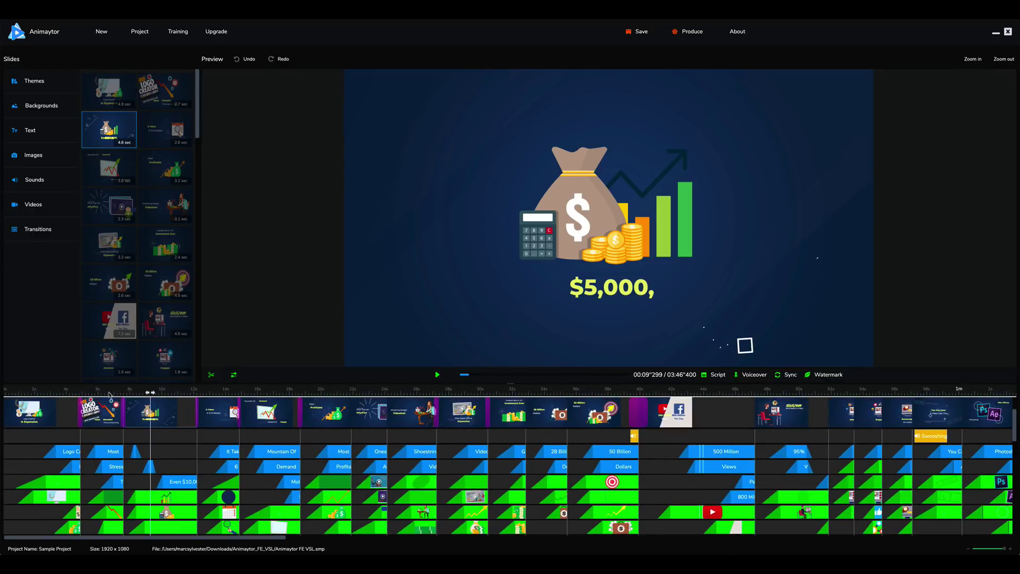